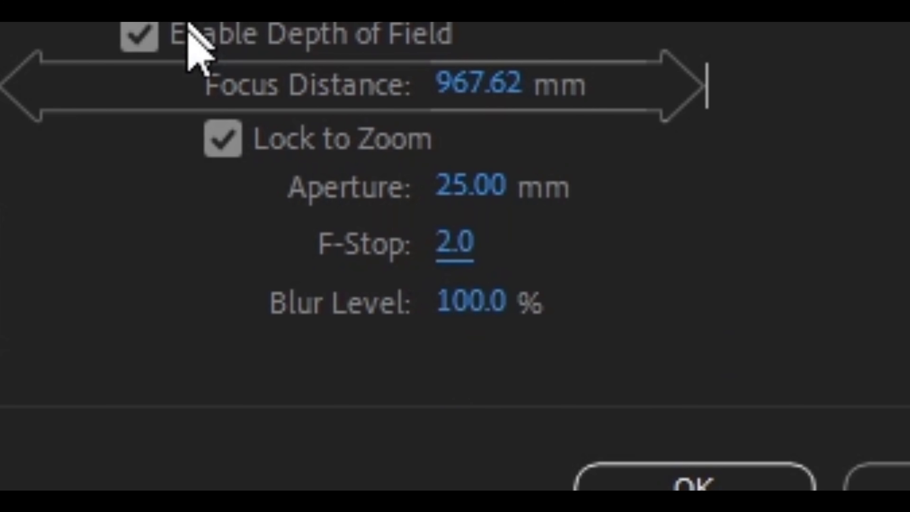
Finish creating the new camera and rename its layer CAMERA.
{"action": "left_click", "coordinate": [194, 33]}
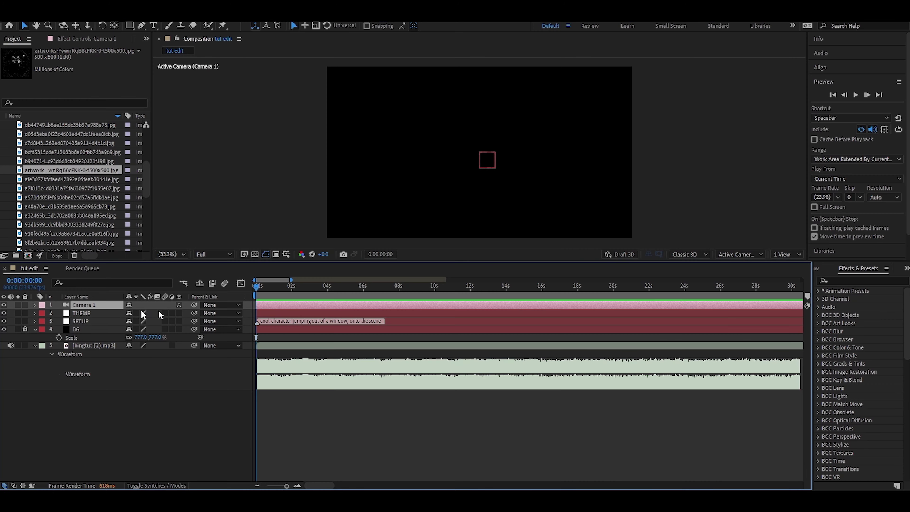
{"action": "right_click", "coordinate": [94, 308]}
{"action": "left_click", "coordinate": [160, 274]}
{"action": "type", "text": "CAMERA"}
{"action": "key", "text": "Return"}
Add a null object to the composition and place it directly below the CAMERA layer.
{"action": "right_click", "coordinate": [191, 439]}
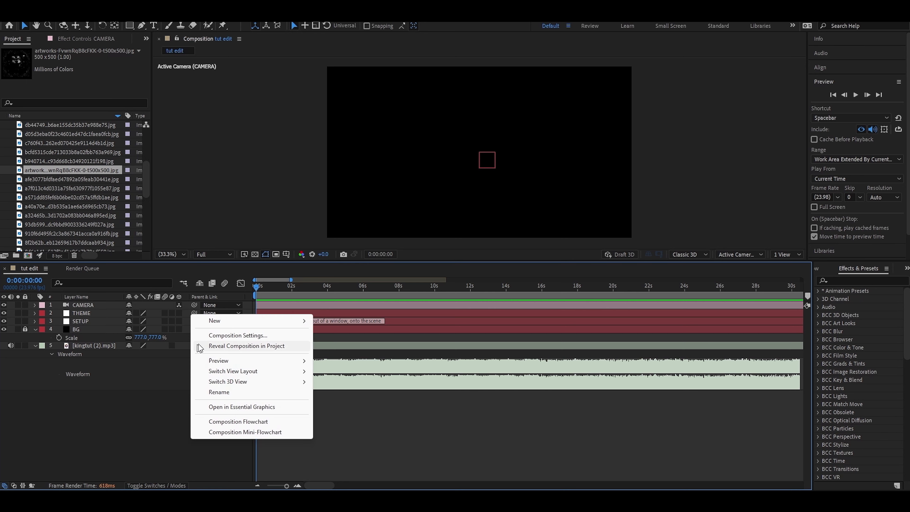
{"action": "mouse_move", "coordinate": [237, 321]}
{"action": "left_click", "coordinate": [343, 377]}
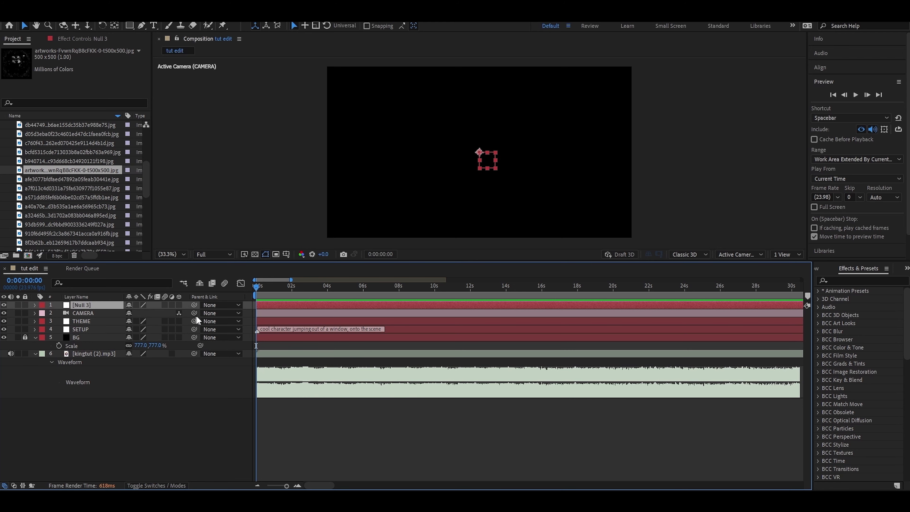
{"action": "left_click_drag", "start_coordinate": [103, 309], "coordinate": [101, 317]}
{"action": "left_click", "coordinate": [281, 430]}
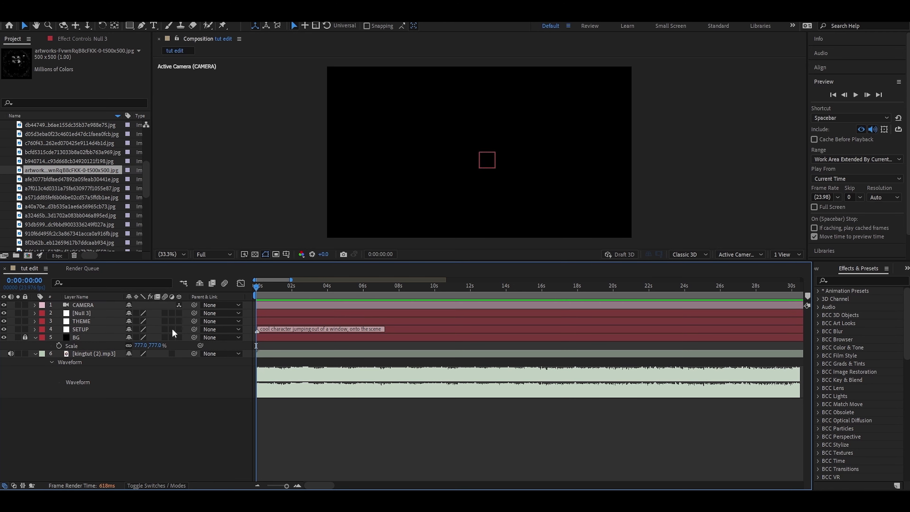
Add another null object at the top of the layer stack.
{"action": "key", "text": "ctrl+alt+shift+y"}
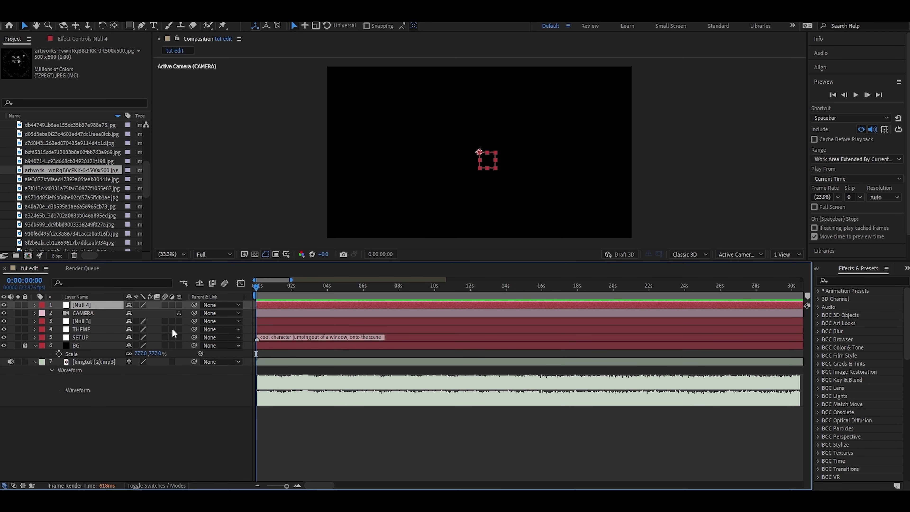
{"action": "right_click", "coordinate": [128, 455]}
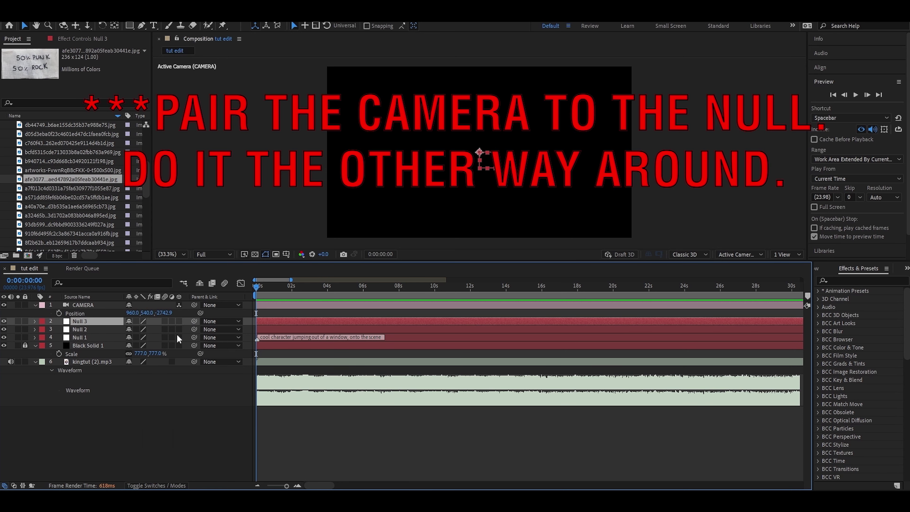
Parent the null below the camera to the CAMERA layer and rename it CAMERA CONTROL.
{"action": "left_click_drag", "start_coordinate": [193, 323], "coordinate": [102, 306]}
{"action": "key", "text": "Return"}
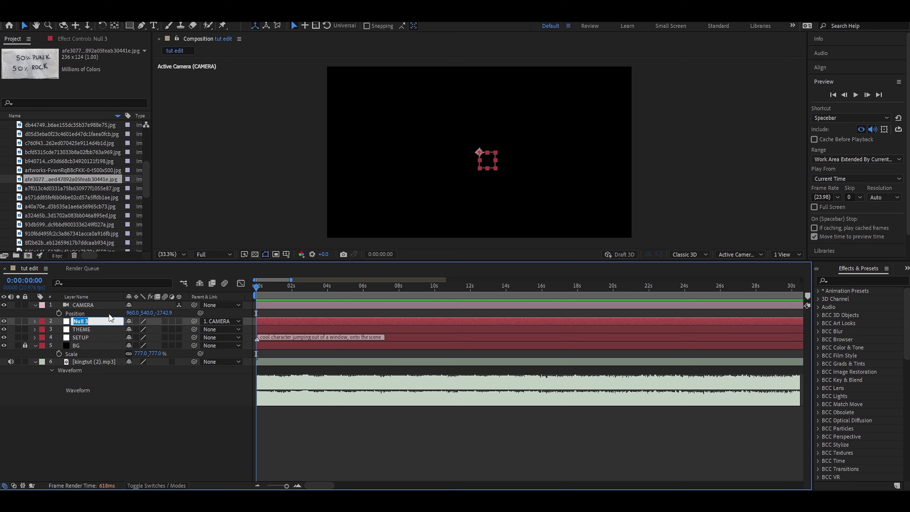
{"action": "type", "text": "CAMERA"}
{"action": "key", "text": "Return"}
{"action": "key", "text": "Return"}
{"action": "type", "text": "CAMERA CONTROL"}
{"action": "key", "text": "Return"}
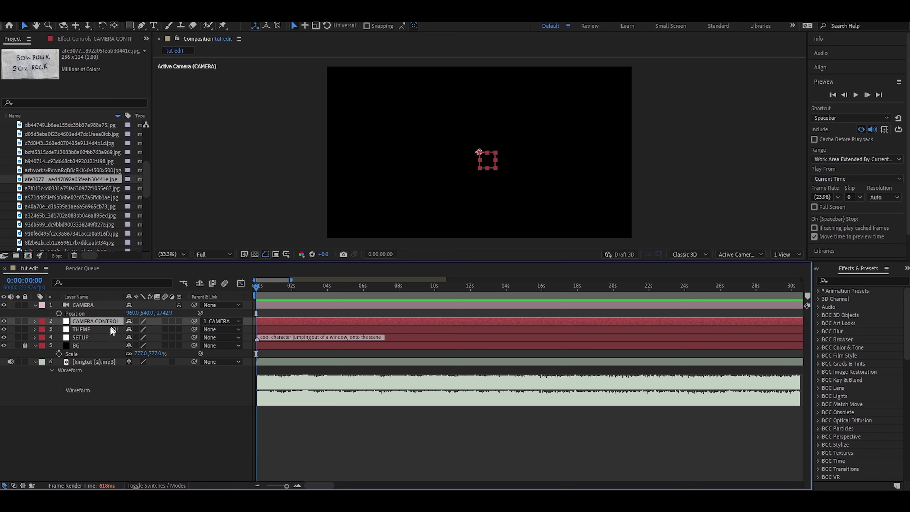
Duplicate the CAMERA CONTROL layer six times.
{"action": "key", "text": "ctrl+d"}
{"action": "key", "text": "ctrl+d"}
{"action": "key", "text": "ctrl+d"}
{"action": "key", "text": "ctrl+d"}
{"action": "key", "text": "ctrl+d"}
{"action": "key", "text": "ctrl+d"}
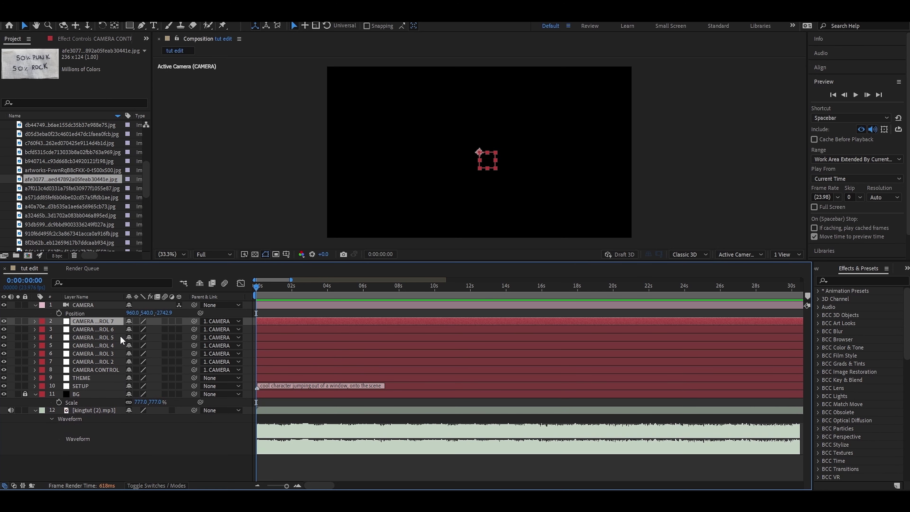
Undo all six duplicates of the CAMERA CONTROL layer and clear the layer selection.
{"action": "key", "text": "ctrl+z"}
{"action": "key", "text": "ctrl+z"}
{"action": "key", "text": "ctrl+z"}
{"action": "key", "text": "ctrl+z"}
{"action": "key", "text": "ctrl+z"}
{"action": "key", "text": "ctrl+z"}
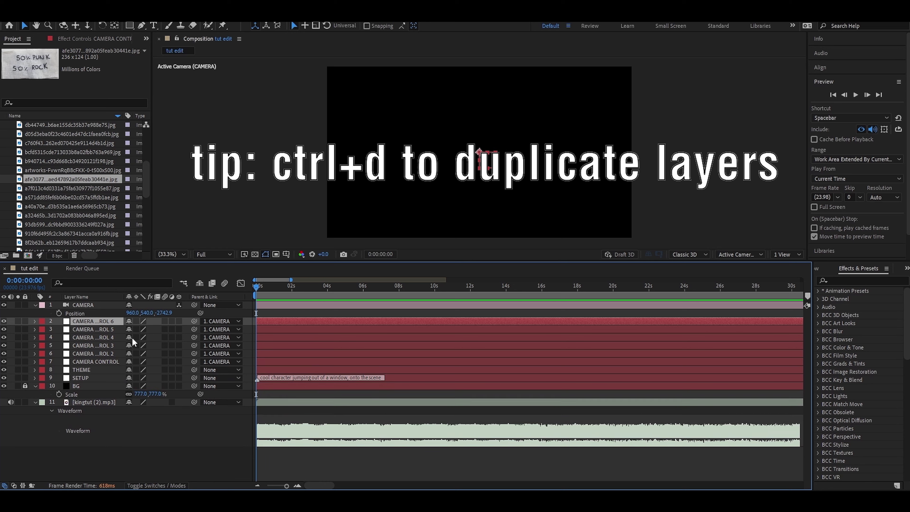
{"action": "left_click", "coordinate": [36, 322]}
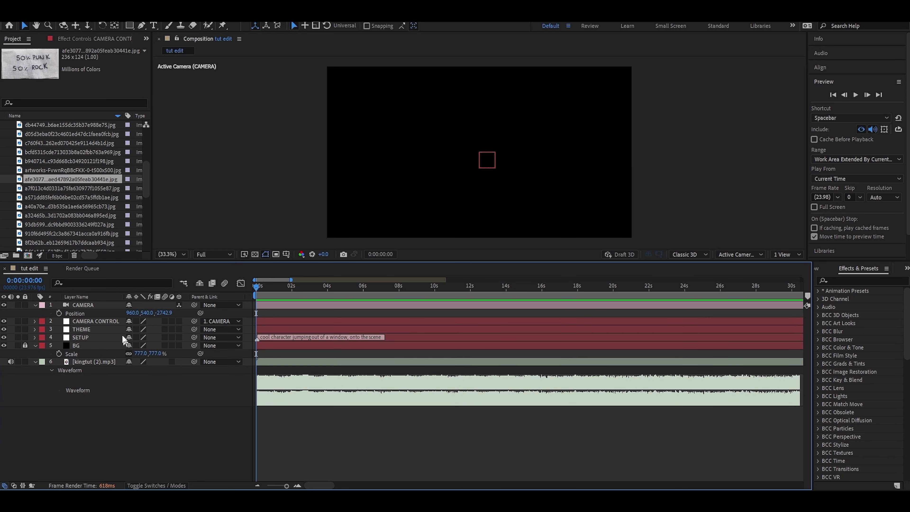
Collapse the CAMERA layer's properties and make CAMERA CONTROL a 3D layer.
{"action": "left_click", "coordinate": [95, 306]}
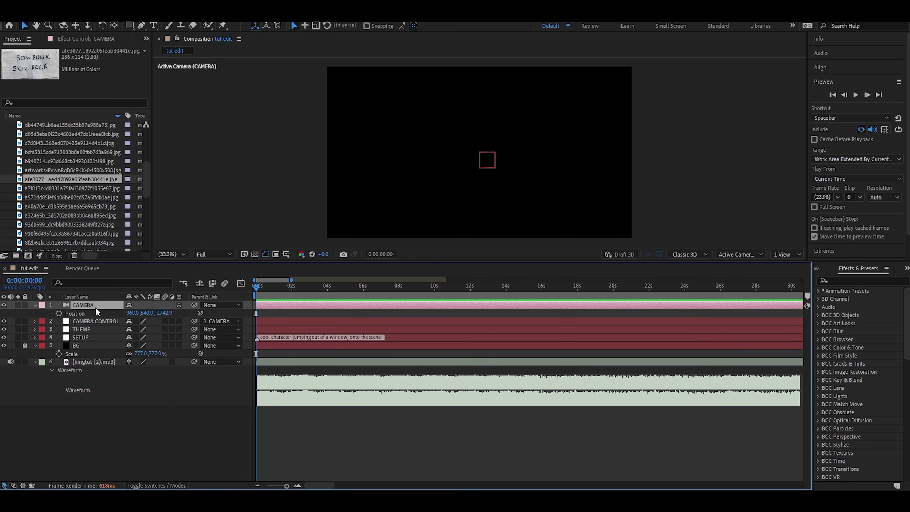
{"action": "left_click", "coordinate": [104, 322]}
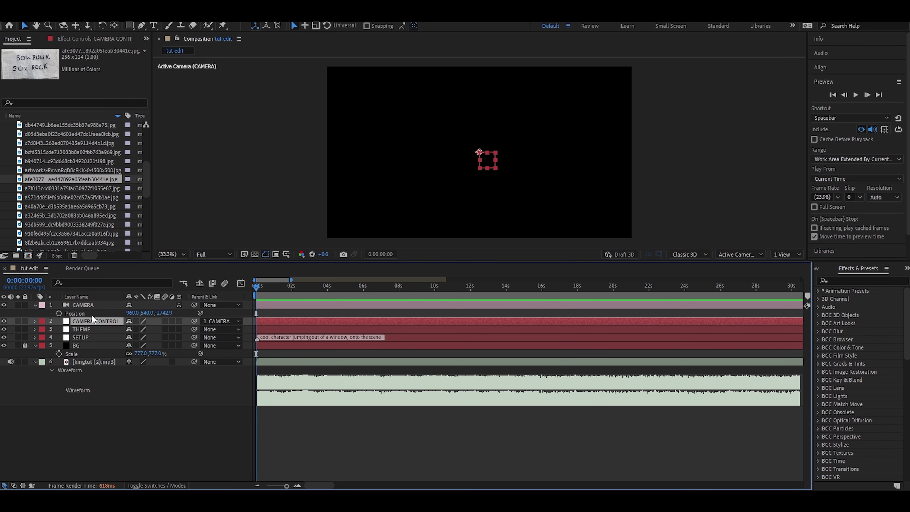
{"action": "left_click", "coordinate": [34, 305]}
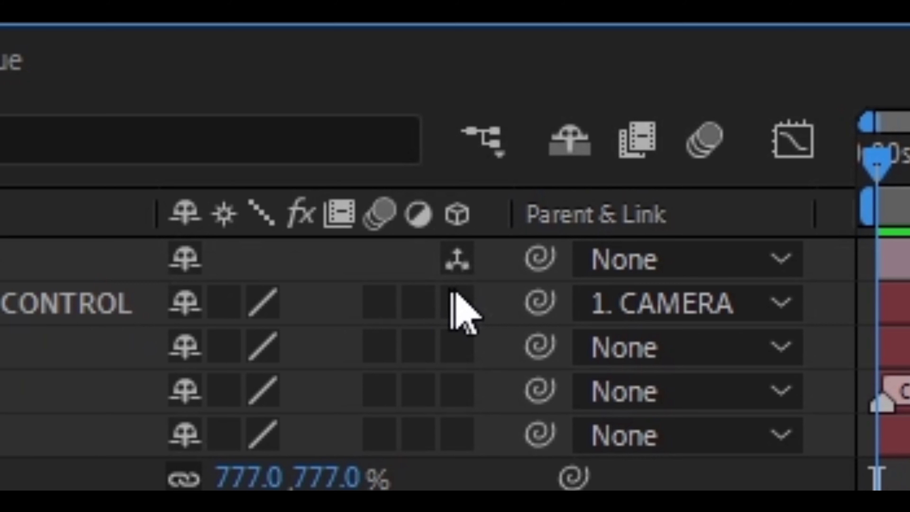
{"action": "left_click", "coordinate": [75, 307]}
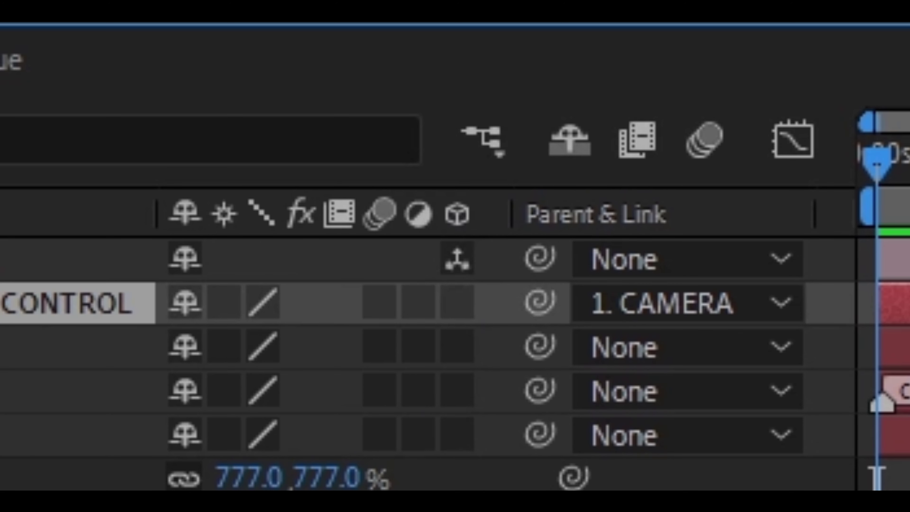
{"action": "left_click", "coordinate": [457, 305]}
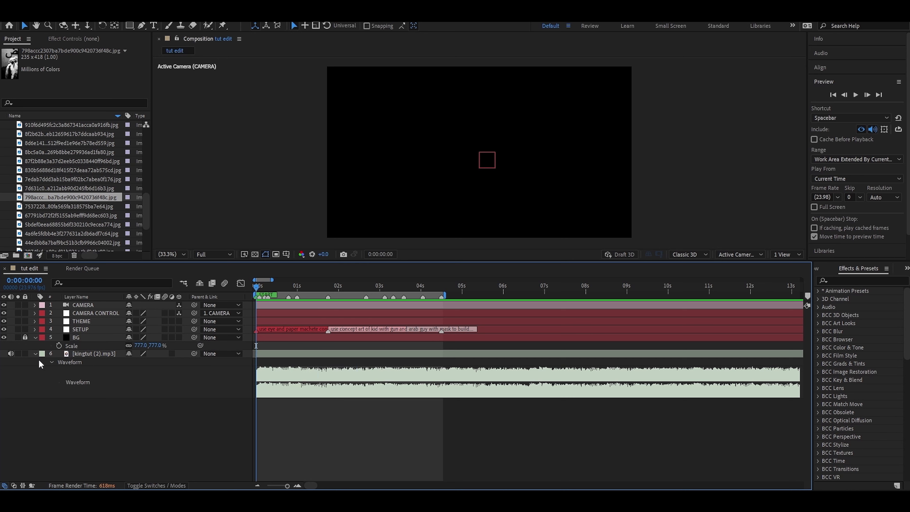
Read the comment of the SETUP layer's marker at 0:00:00:00 and close it without changes.
{"action": "double_click", "coordinate": [257, 330]}
{"action": "left_click", "coordinate": [554, 231]}
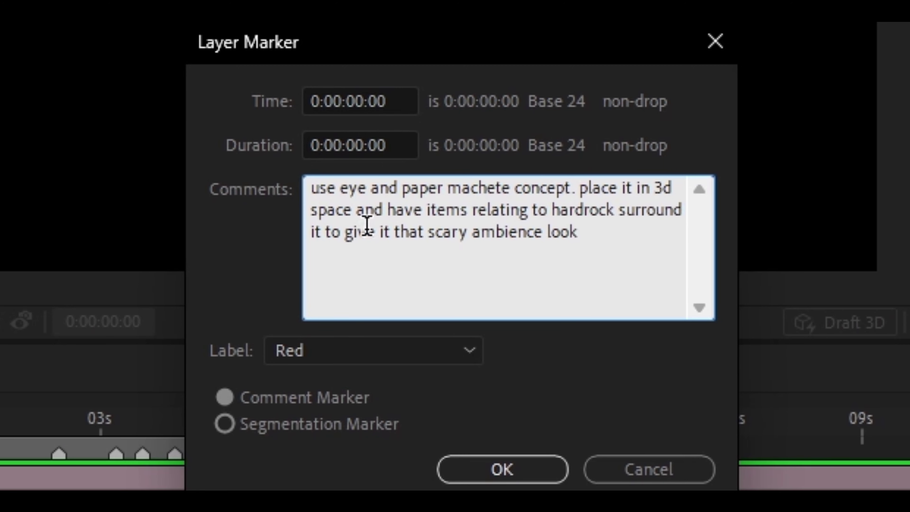
{"action": "left_click", "coordinate": [436, 209]}
{"action": "left_click", "coordinate": [656, 209]}
{"action": "left_click", "coordinate": [645, 469]}
Read the comment of the SETUP layer's marker at 0:00:01:18 and close it.
{"action": "double_click", "coordinate": [290, 452]}
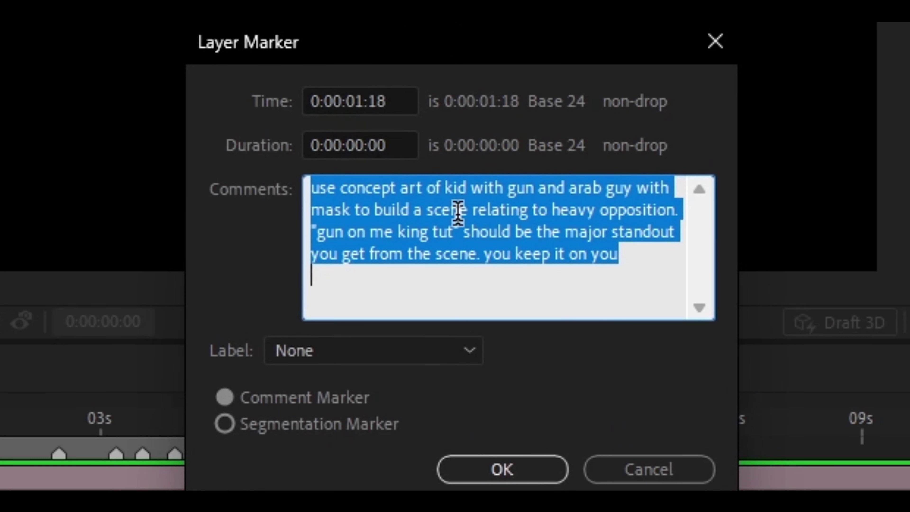
{"action": "left_click", "coordinate": [434, 189]}
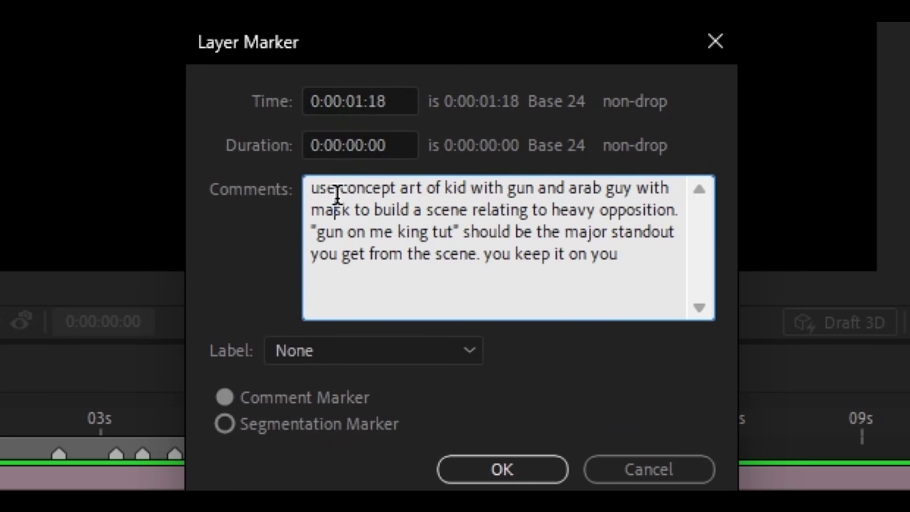
{"action": "left_click", "coordinate": [649, 188]}
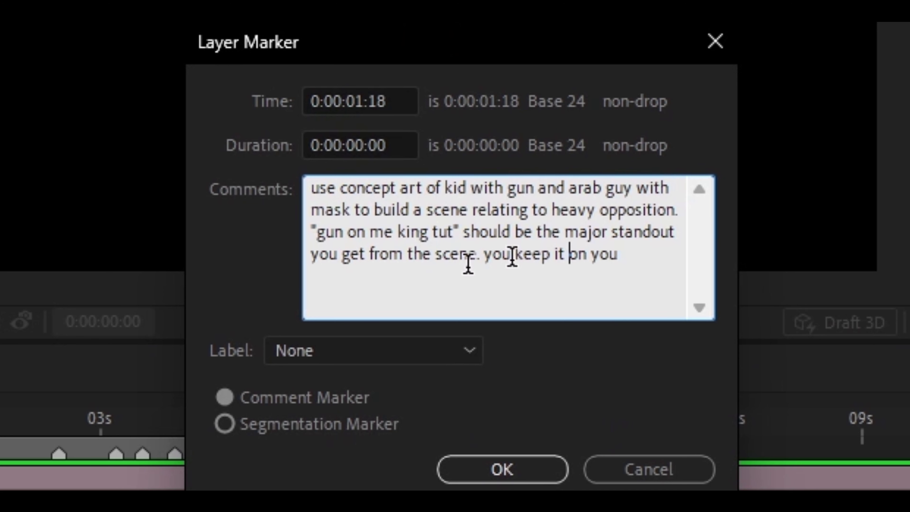
{"action": "left_click_drag", "start_coordinate": [496, 274], "coordinate": [486, 261]}
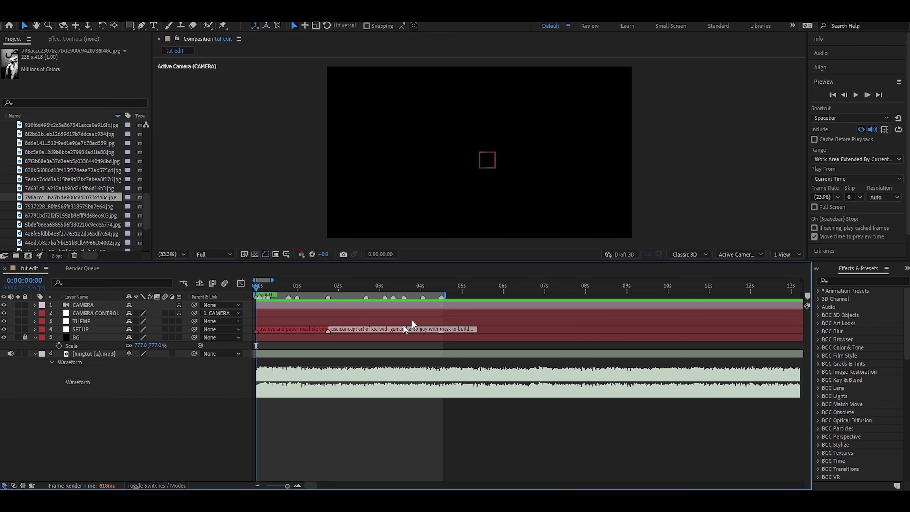
Save the project, then find the masked-figure image a571dd8…b1ae.jpg and place it in the timeline starting at 0:00:01:18.
{"action": "key", "text": "ctrl+s"}
{"action": "left_click", "coordinate": [79, 208]}
{"action": "double_click", "coordinate": [80, 198]}
{"action": "scroll", "coordinate": [80, 179], "scroll_direction": "up", "scroll_amount": 1}
{"action": "double_click", "coordinate": [80, 161]}
{"action": "left_click", "coordinate": [80, 151]}
{"action": "key", "text": "Up"}
{"action": "scroll", "coordinate": [74, 154], "scroll_direction": "up", "scroll_amount": 2}
{"action": "key", "text": "Up"}
{"action": "key", "text": "Up"}
{"action": "left_click_drag", "start_coordinate": [80, 170], "coordinate": [329, 349]}
{"action": "left_click", "coordinate": [328, 288]}
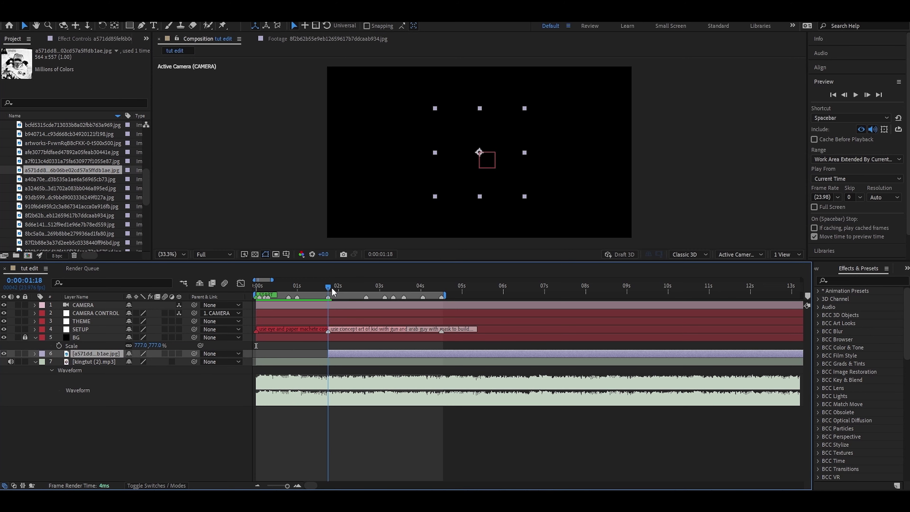
Save the project and move the a571dd…b1ae.jpg layer directly above the BG layer.
{"action": "mouse_move", "coordinate": [328, 291]}
{"action": "left_mouse_down"}
{"action": "mouse_move", "coordinate": [384, 291]}
{"action": "mouse_move", "coordinate": [333, 291]}
{"action": "left_mouse_up"}
{"action": "key", "text": "ctrl+s"}
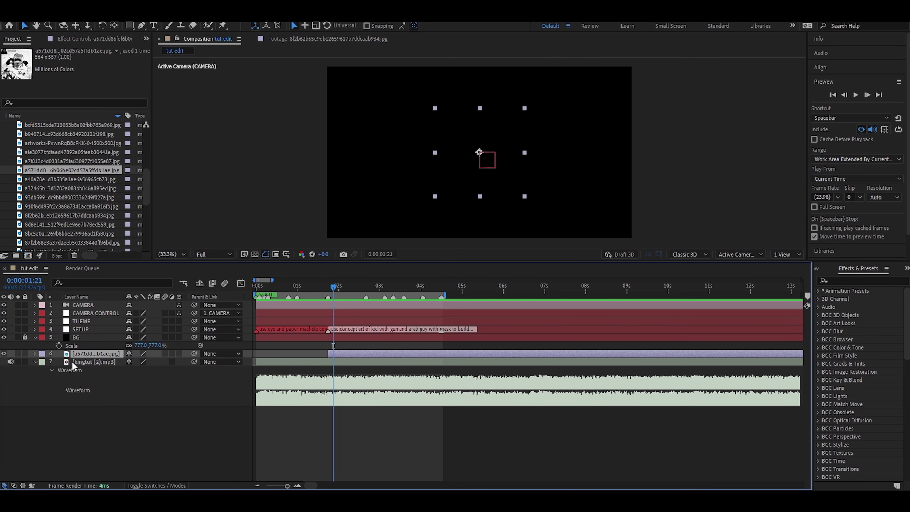
{"action": "left_click_drag", "start_coordinate": [80, 353], "coordinate": [81, 335]}
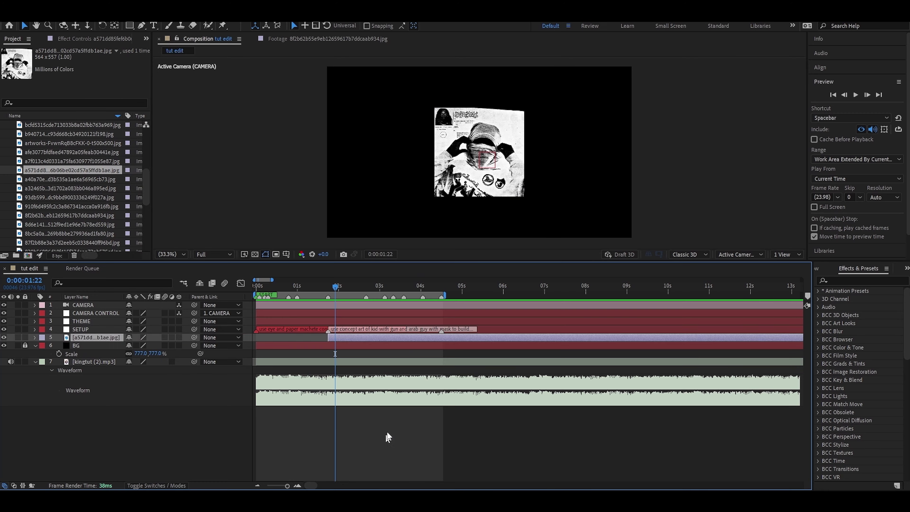
Return to 0:00:01:18 and check the scene description in the SETUP marker there.
{"action": "left_click", "coordinate": [386, 432]}
{"action": "left_click_drag", "start_coordinate": [337, 286], "coordinate": [328, 287]}
{"action": "double_click", "coordinate": [328, 331]}
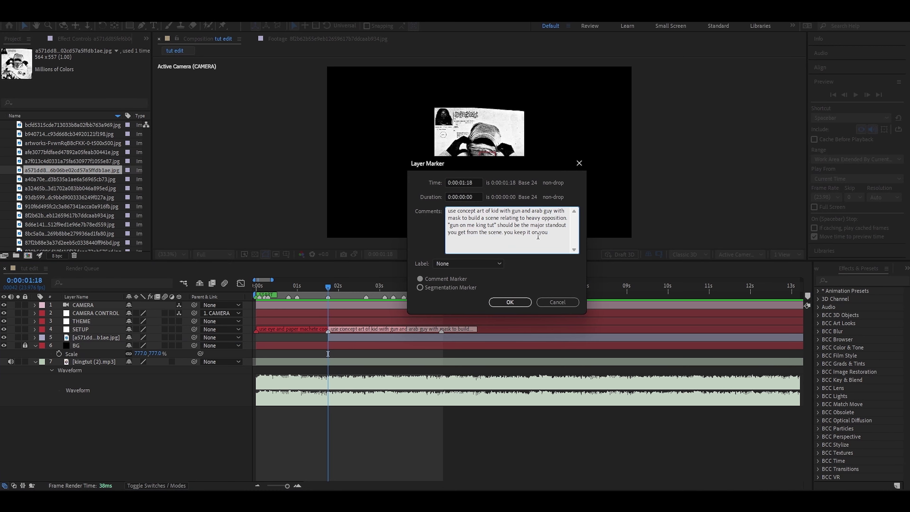
{"action": "left_click", "coordinate": [550, 302]}
Find the image of the kid, e527d96…83db.jpg, and place it in the left half of the frame at 0:00:01:18.
{"action": "left_click", "coordinate": [72, 152]}
{"action": "left_click", "coordinate": [71, 143]}
{"action": "scroll", "coordinate": [79, 169], "scroll_direction": "up", "scroll_amount": 1}
{"action": "left_click", "coordinate": [80, 162]}
{"action": "scroll", "coordinate": [82, 156], "scroll_direction": "up", "scroll_amount": 2}
{"action": "left_click", "coordinate": [83, 161]}
{"action": "left_click_drag", "start_coordinate": [82, 161], "coordinate": [396, 200]}
Move the a571dd…b1ae.jpg image into the right half of the frame, scale it to 146%, and save the project.
{"action": "left_click_drag", "start_coordinate": [477, 179], "coordinate": [526, 179]}
{"action": "key", "text": "s"}
{"action": "left_click_drag", "start_coordinate": [143, 362], "coordinate": [159, 362]}
{"action": "left_click_drag", "start_coordinate": [516, 182], "coordinate": [522, 180]}
{"action": "key", "text": "ctrl+s"}
Go back to the composition's start and review the first SETUP marker's scene description.
{"action": "left_click", "coordinate": [414, 454]}
{"action": "key", "text": "Home"}
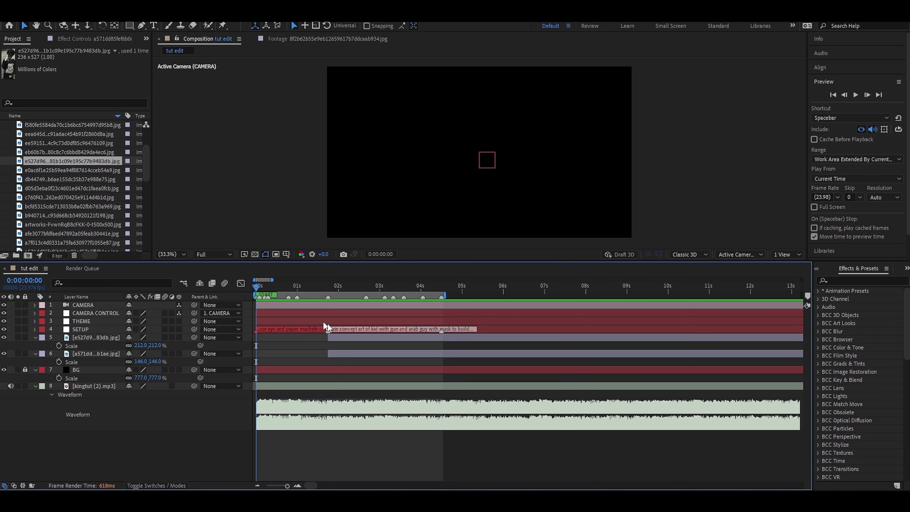
{"action": "double_click", "coordinate": [256, 329]}
{"action": "left_click", "coordinate": [563, 228]}
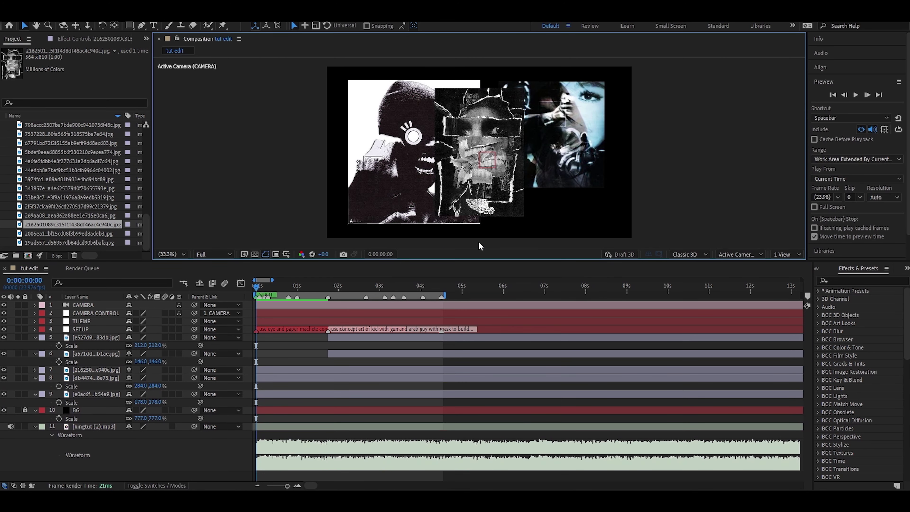
Trim the ends of the 216250…c940c.jpg, db4474…8e75.jpg and e0ac6f…b54a9.jpg layers to 0:00:01:18 and save the project.
{"action": "left_click", "coordinate": [328, 285]}
{"action": "left_click", "coordinate": [329, 369]}
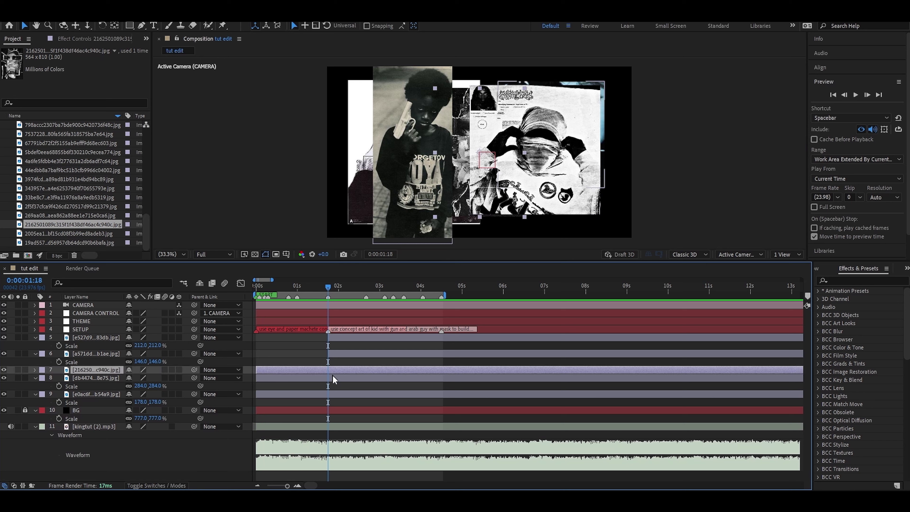
{"action": "left_click", "coordinate": [333, 378], "text": "ctrl"}
{"action": "left_click", "coordinate": [333, 394], "text": "ctrl"}
{"action": "key", "text": "alt+bracketright"}
{"action": "key", "text": "Home"}
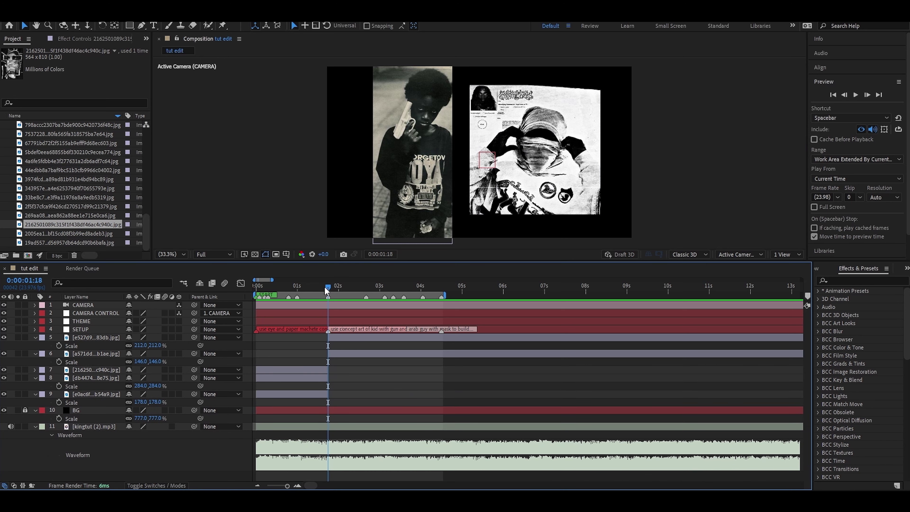
{"action": "key", "text": "ctrl+s"}
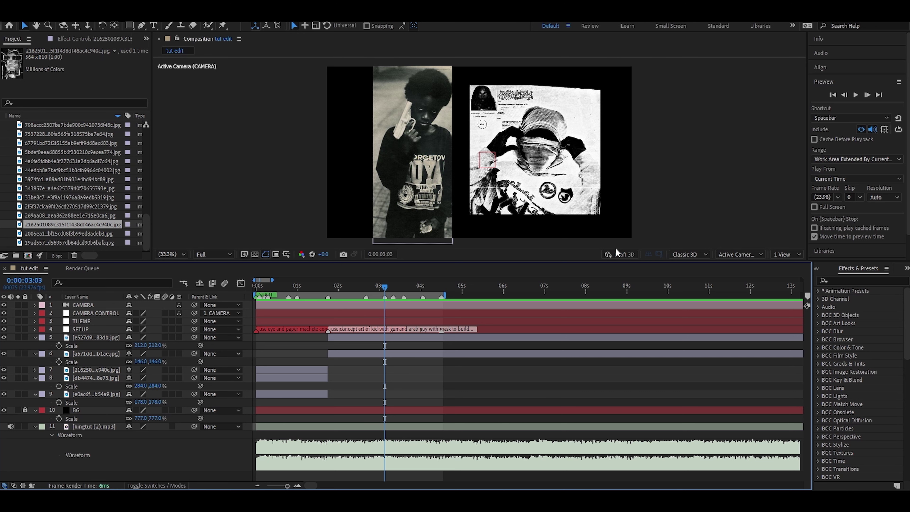
Scrub through the timeline from the start to review the two image scenes against the music and markers.
{"action": "key", "text": "Home"}
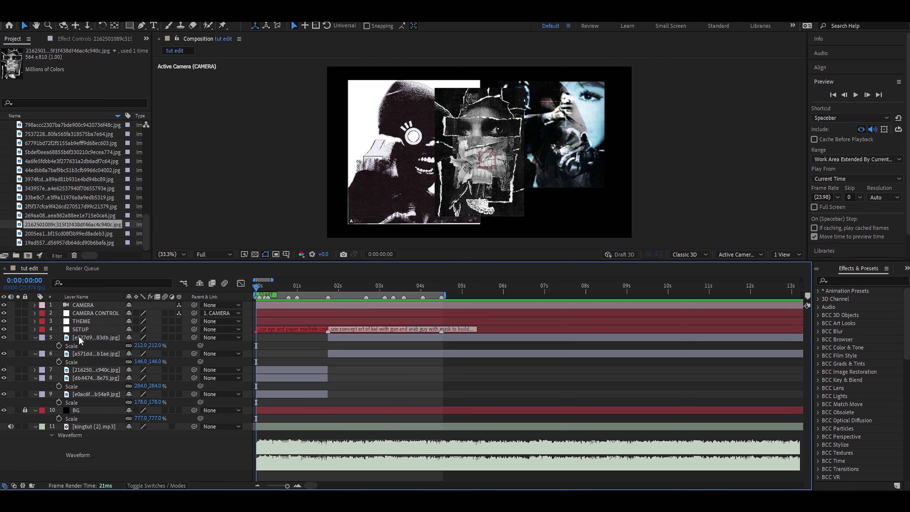
{"action": "left_click_drag", "start_coordinate": [263, 286], "coordinate": [421, 301]}
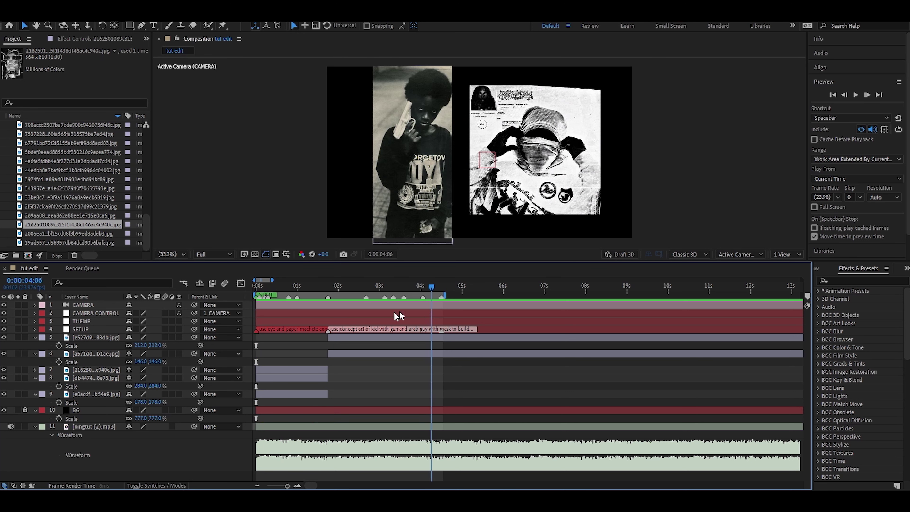
{"action": "key", "text": "Home"}
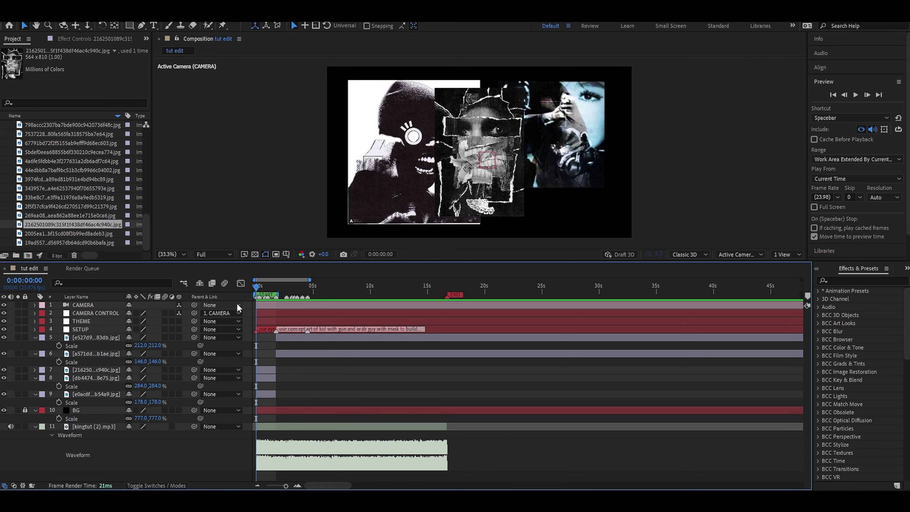
{"action": "scroll", "coordinate": [301, 284], "scroll_direction": "up", "scroll_amount": 5}
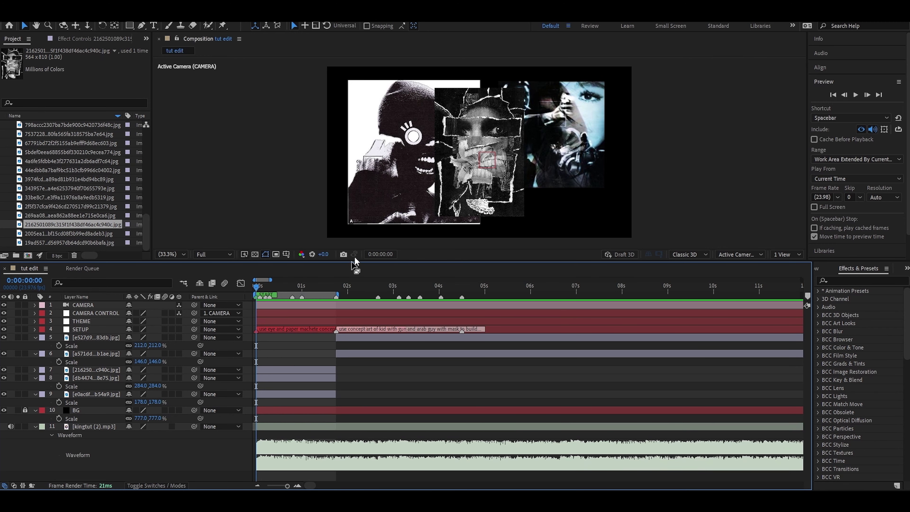
{"action": "left_click", "coordinate": [310, 285]}
{"action": "left_click_drag", "start_coordinate": [310, 285], "coordinate": [257, 285]}
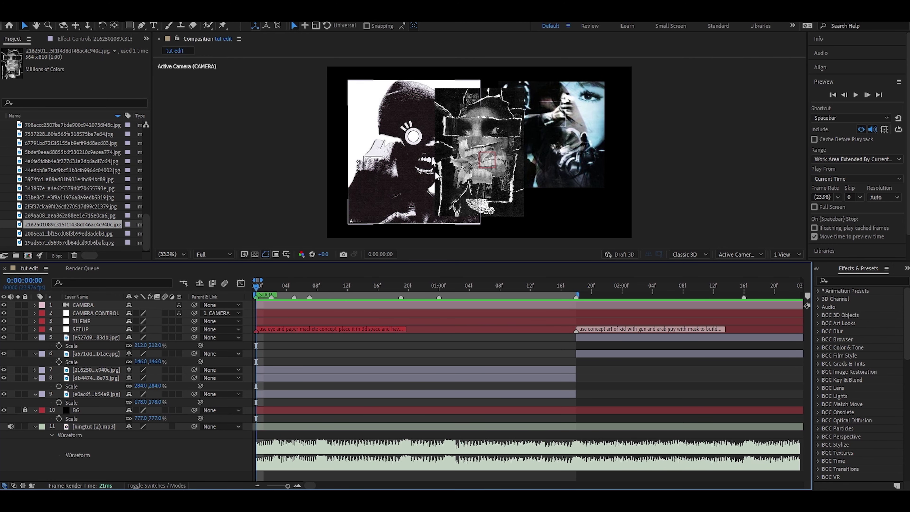
Switch to File Explorer and open the RealESRGAN-Master folder inside the RealESRGAN folder.
{"action": "key", "text": "alt+Tab"}
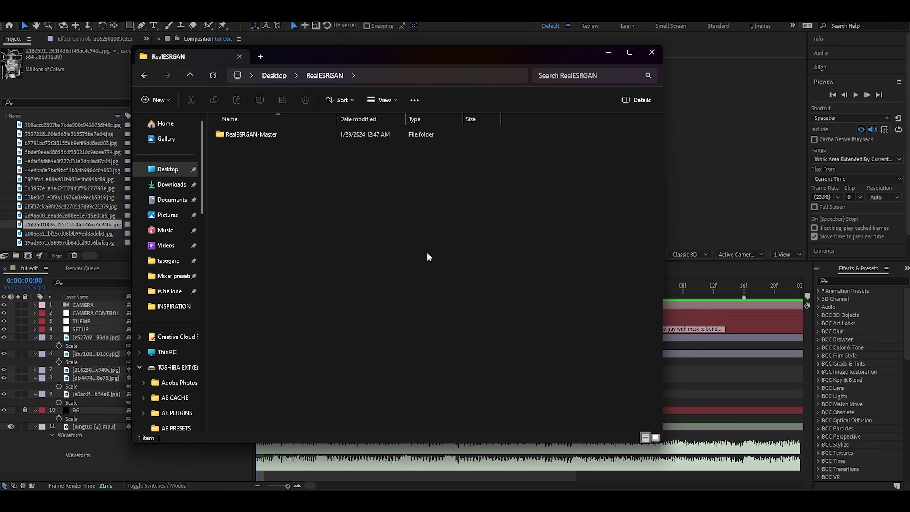
{"action": "double_click", "coordinate": [242, 137]}
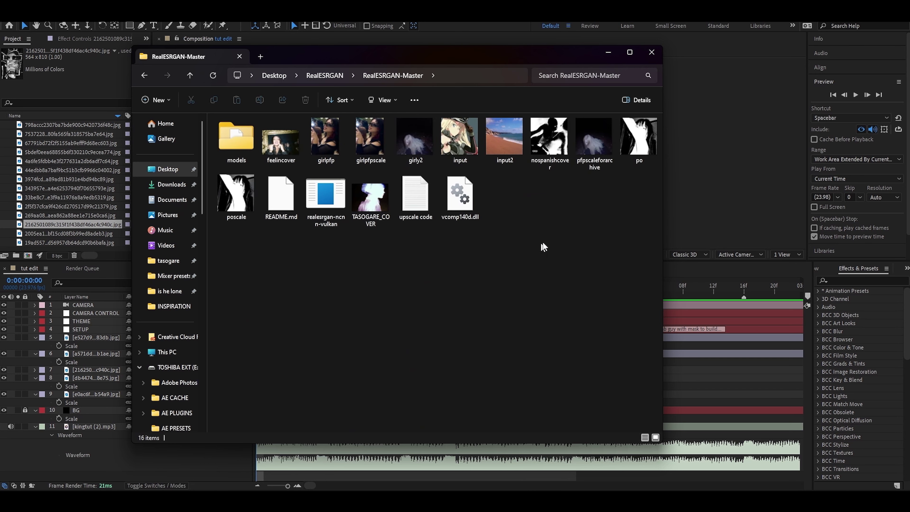
{"action": "left_click_drag", "start_coordinate": [604, 281], "coordinate": [494, 218]}
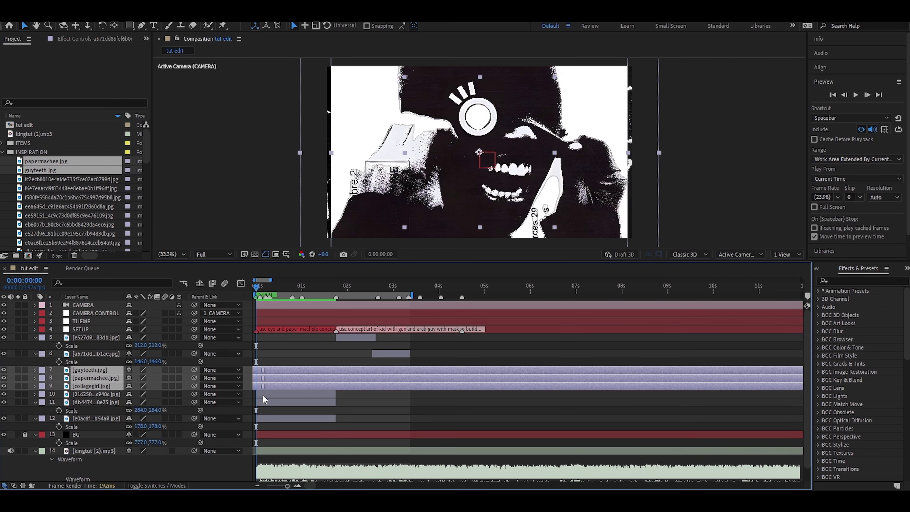
Scale the guyteeth.jpg layer to 38%.
{"action": "mouse_move", "coordinate": [282, 386]}
{"action": "left_mouse_down"}
{"action": "mouse_move", "coordinate": [458, 386]}
{"action": "mouse_move", "coordinate": [367, 400]}
{"action": "mouse_move", "coordinate": [281, 394]}
{"action": "left_mouse_up"}
{"action": "left_click", "coordinate": [336, 371]}
{"action": "key", "text": "s"}
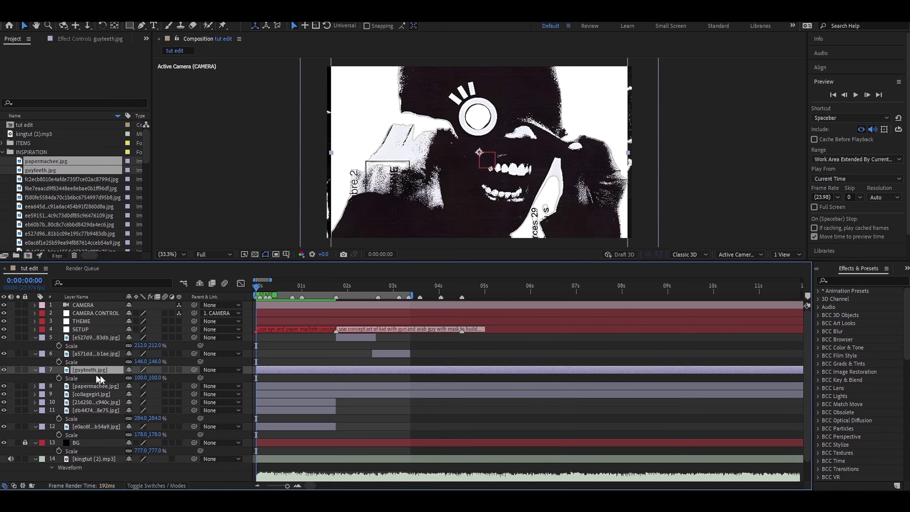
{"action": "left_click_drag", "start_coordinate": [139, 378], "coordinate": [120, 387]}
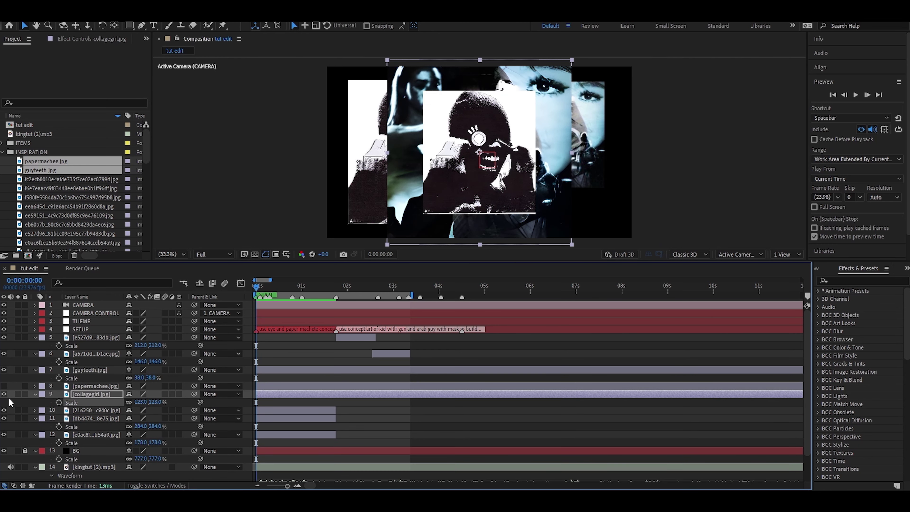
Hide the collagegirl.jpg, 216250…c940c.jpg and db4474…8e75.jpg layers to isolate the two masked-figure images.
{"action": "left_click", "coordinate": [4, 394]}
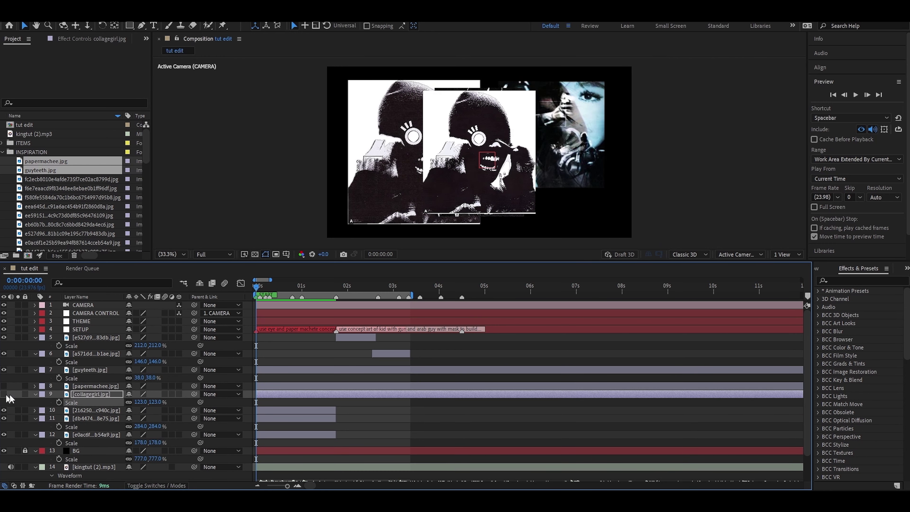
{"action": "left_click", "coordinate": [85, 410]}
{"action": "key", "text": "s"}
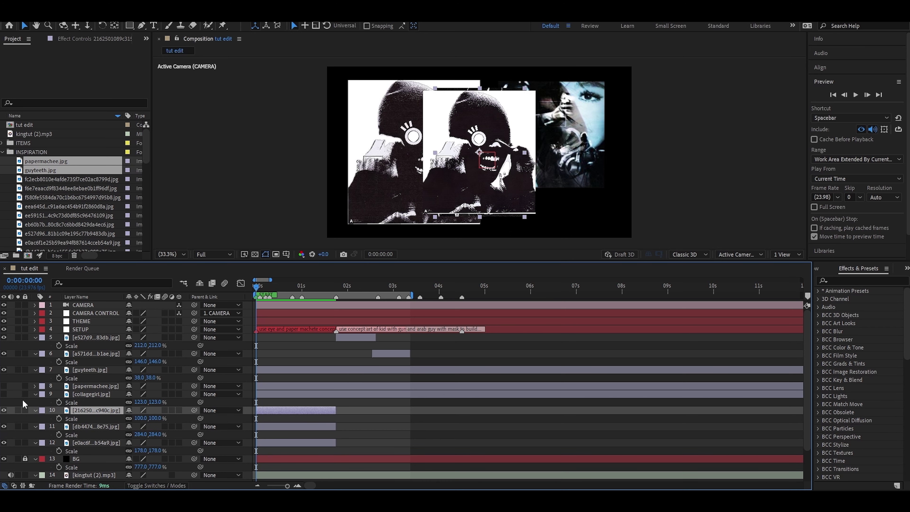
{"action": "left_click", "coordinate": [5, 410]}
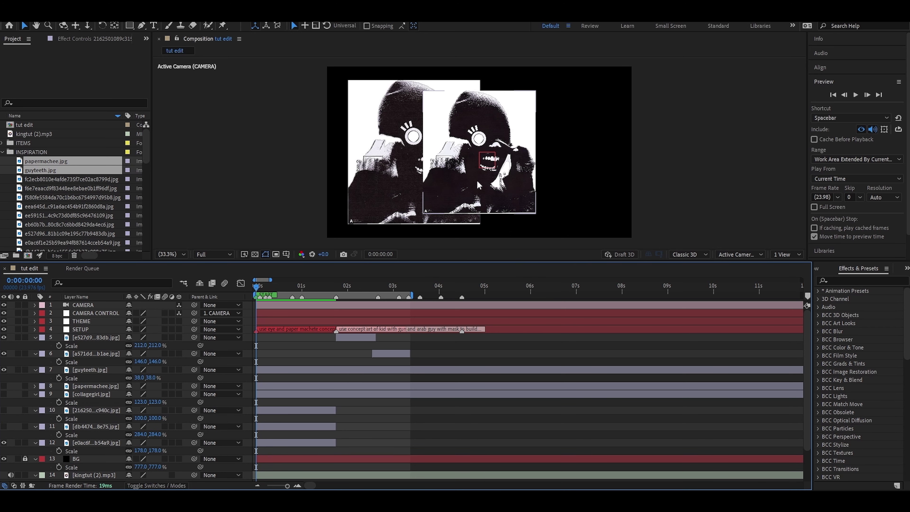
{"action": "left_click", "coordinate": [3, 426]}
Enlarge the original e0ac6f…b54a9.jpg to 608%, then enlarge and hide guyteeth.jpg to compare their image quality.
{"action": "left_click", "coordinate": [486, 173]}
{"action": "left_click_drag", "start_coordinate": [140, 450], "coordinate": [288, 392]}
{"action": "left_click_drag", "start_coordinate": [612, 182], "coordinate": [452, 182]}
{"action": "left_click_drag", "start_coordinate": [591, 158], "coordinate": [455, 154]}
{"action": "key", "text": "s"}
{"action": "key", "text": "s"}
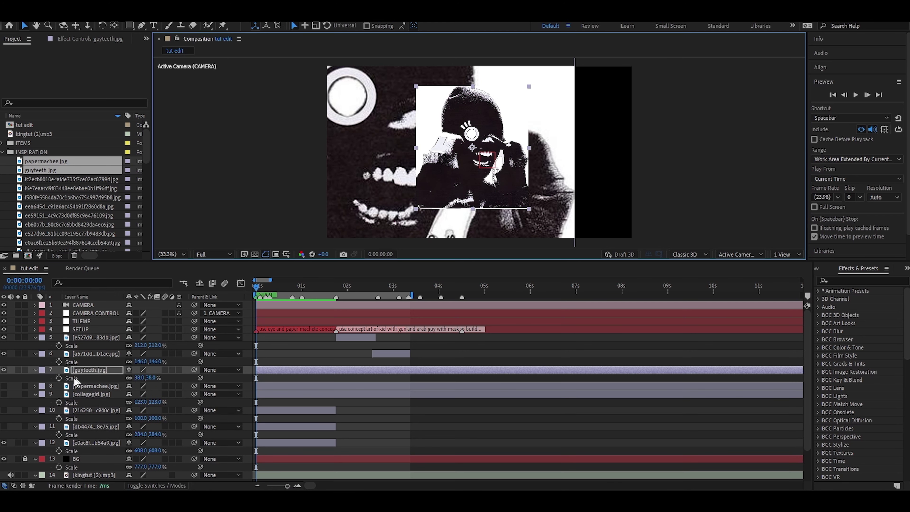
{"action": "left_click_drag", "start_coordinate": [138, 378], "coordinate": [256, 376]}
{"action": "left_click", "coordinate": [3, 371]}
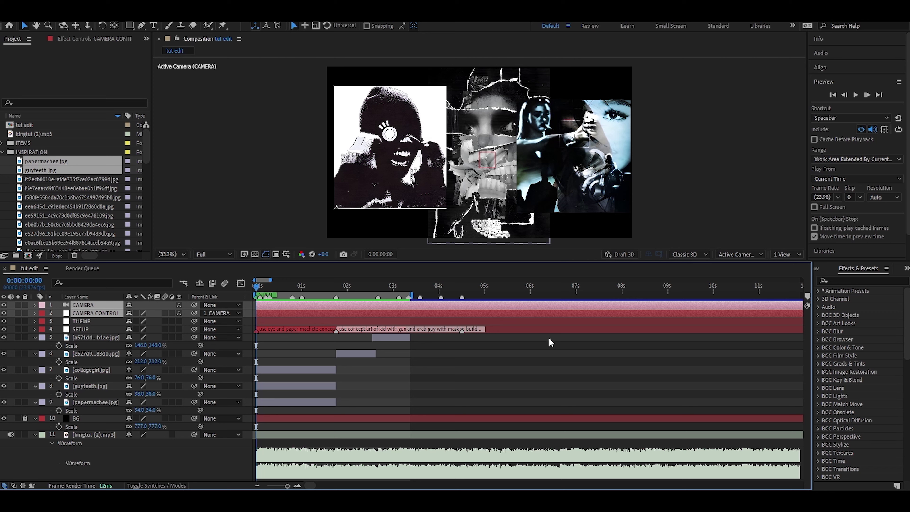
Move CAMERA and CAMERA CONTROL below the e527d9…83db.jpg layer, split them at 0:00:01:18 and delete the parts after the cut.
{"action": "left_click", "coordinate": [98, 314]}
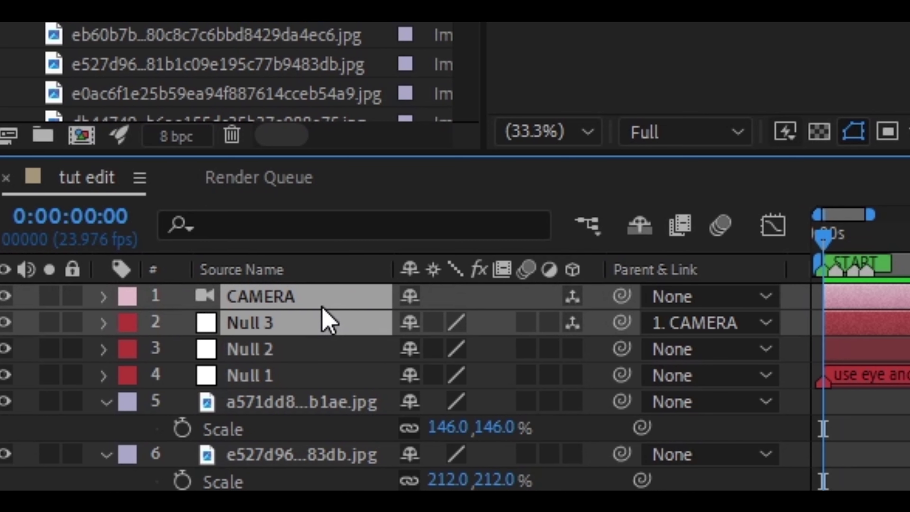
{"action": "left_click", "coordinate": [325, 299], "text": "ctrl"}
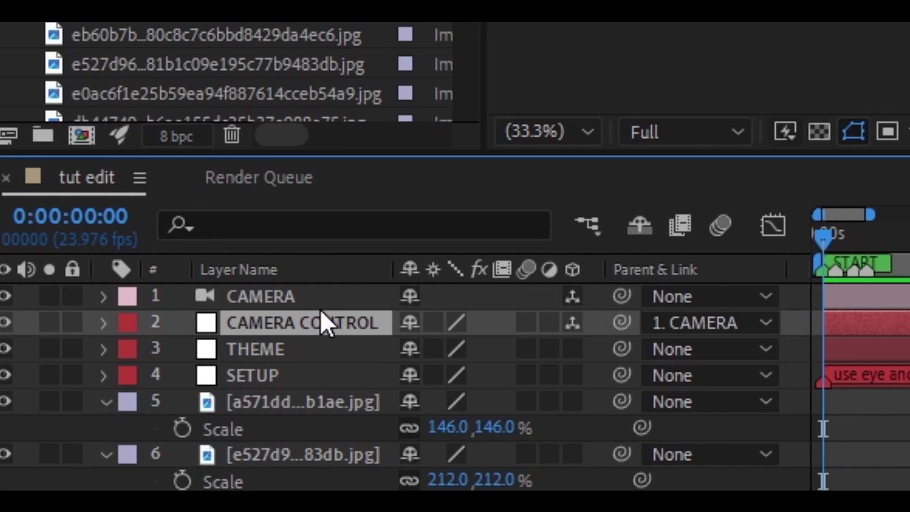
{"action": "left_click", "coordinate": [318, 303], "text": "ctrl"}
{"action": "left_click_drag", "start_coordinate": [298, 330], "coordinate": [363, 189]}
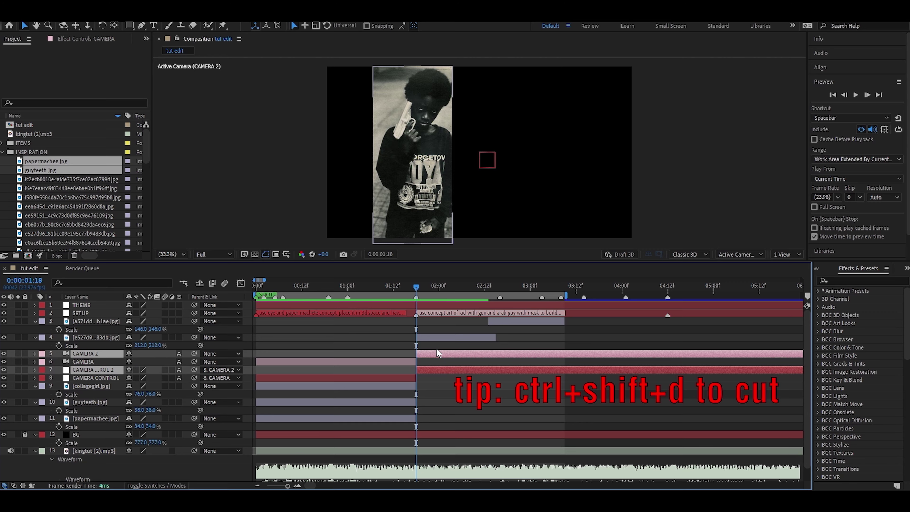
{"action": "key", "text": "Delete"}
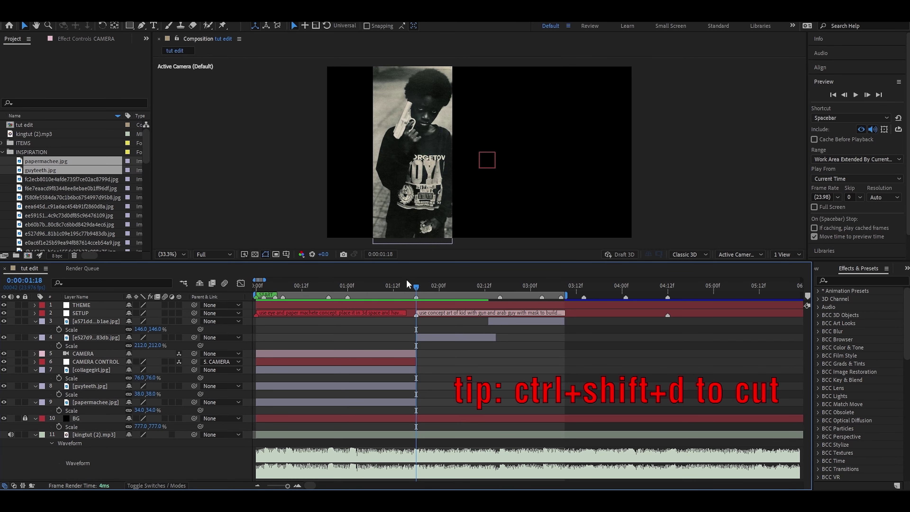
Paste copies of the CAMERA and CAMERA CONTROL layers above the a571dd…b1ae.jpg layer, starting at 0:00:01:18.
{"action": "left_click_drag", "start_coordinate": [410, 289], "coordinate": [371, 311]}
{"action": "left_click", "coordinate": [360, 356]}
{"action": "left_click", "coordinate": [353, 365], "text": "shift"}
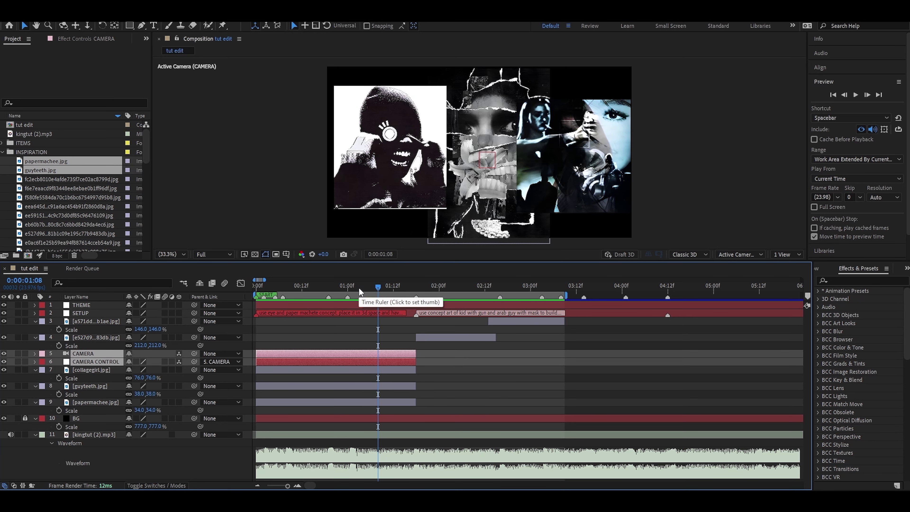
{"action": "key", "text": "shift+Page_Down"}
{"action": "key", "text": "u"}
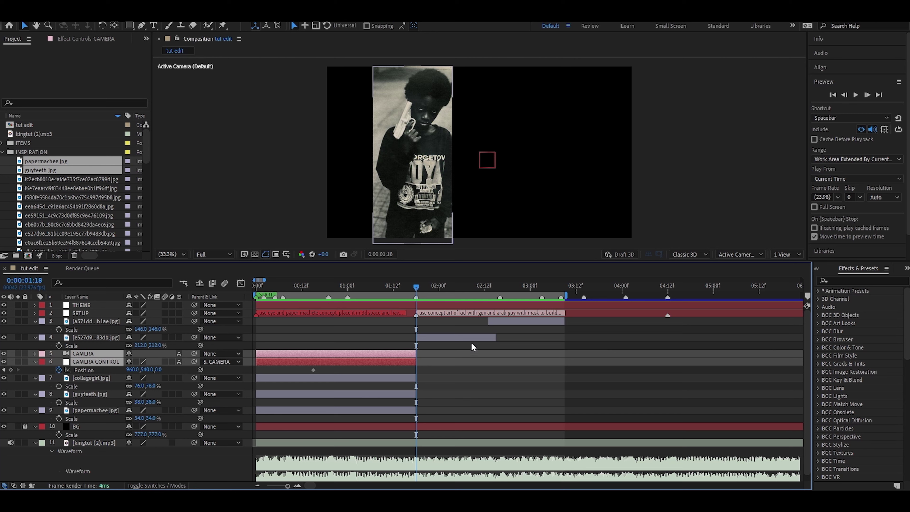
{"action": "left_click", "coordinate": [462, 337]}
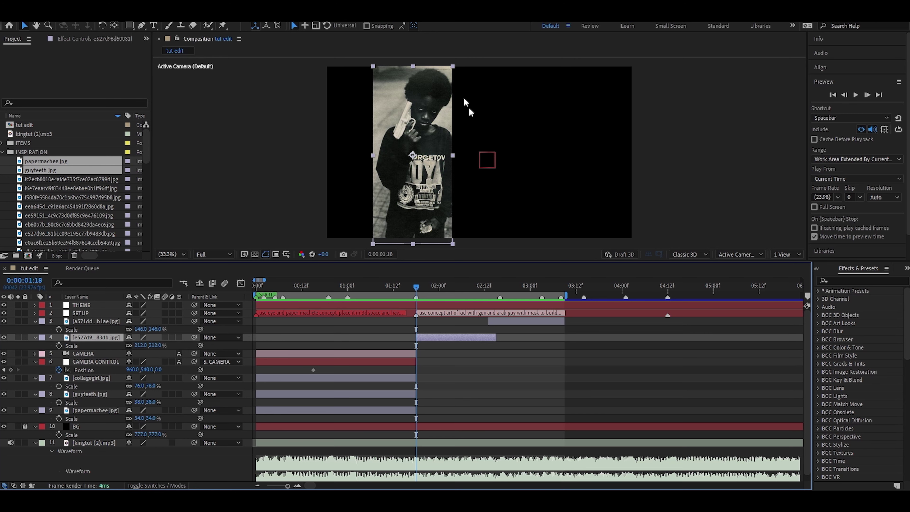
{"action": "left_click", "coordinate": [501, 321]}
{"action": "key", "text": "ctrl+v"}
{"action": "left_click_drag", "start_coordinate": [385, 326], "coordinate": [477, 318]}
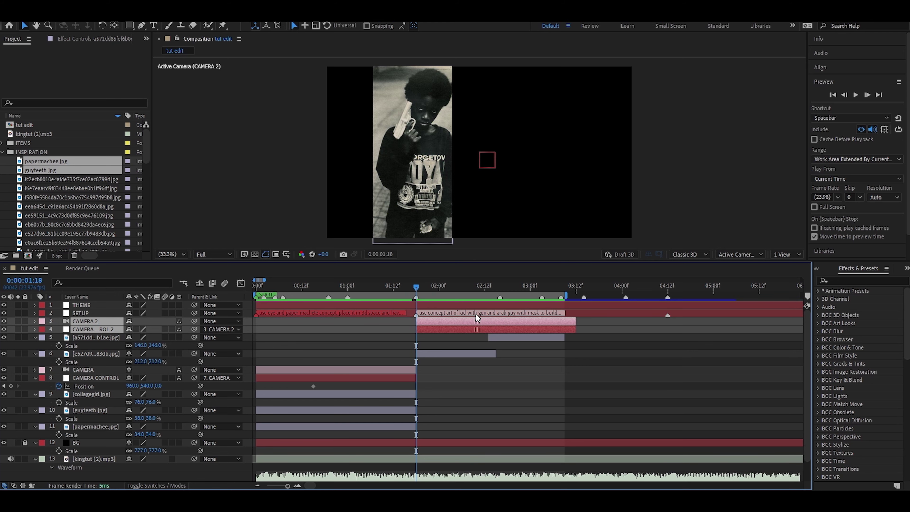
Shift the duplicated camera control null's Position to 1489, 969, 0, then reset the property.
{"action": "key", "text": "p"}
{"action": "right_click", "coordinate": [110, 337]}
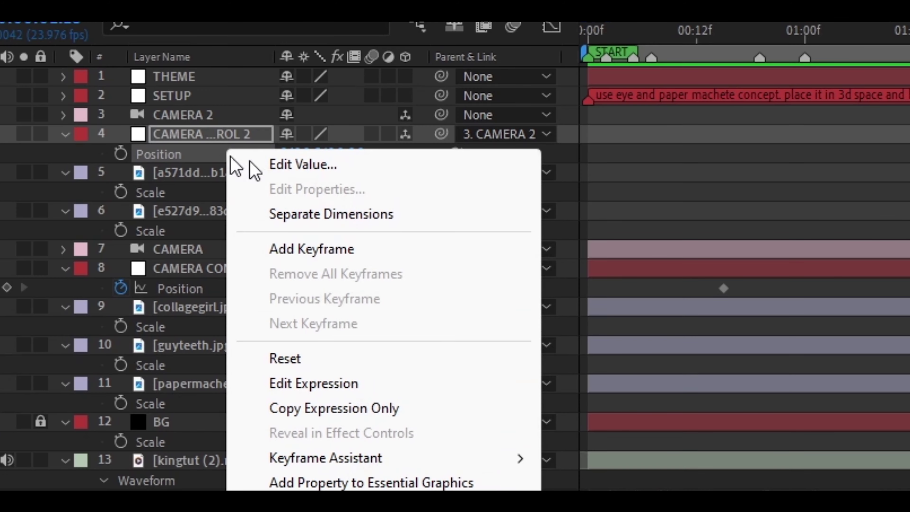
{"action": "left_click", "coordinate": [137, 420]}
{"action": "left_click_drag", "start_coordinate": [292, 152], "coordinate": [697, 183]}
{"action": "left_click_drag", "start_coordinate": [333, 152], "coordinate": [308, 164]}
{"action": "right_click", "coordinate": [244, 156]}
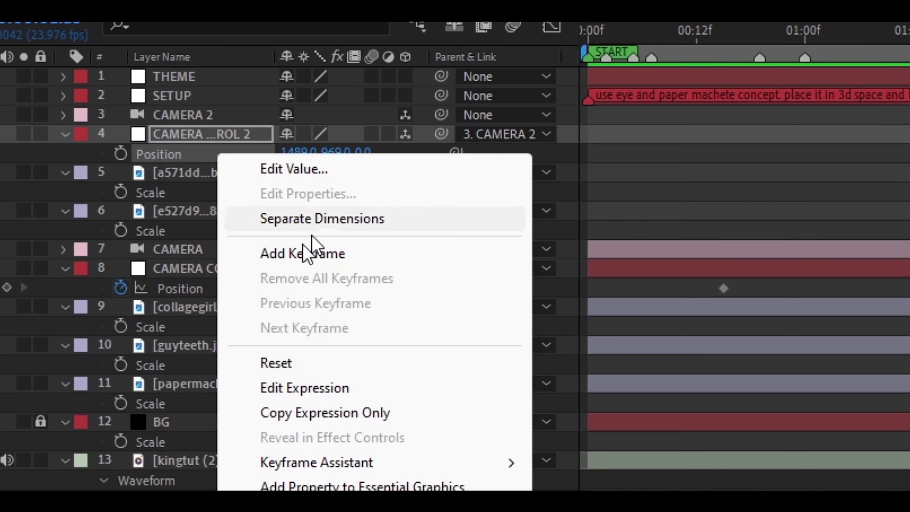
{"action": "left_click", "coordinate": [306, 364]}
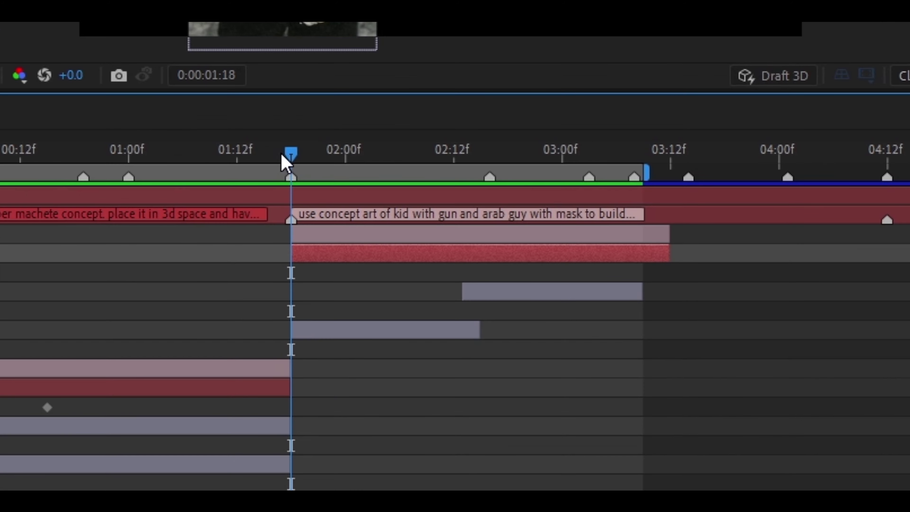
Nudge guyteeth.jpg slightly up and left at 0:00:00:12 and show the proportional grid over the composition.
{"action": "left_click_drag", "start_coordinate": [285, 163], "coordinate": [311, 172]}
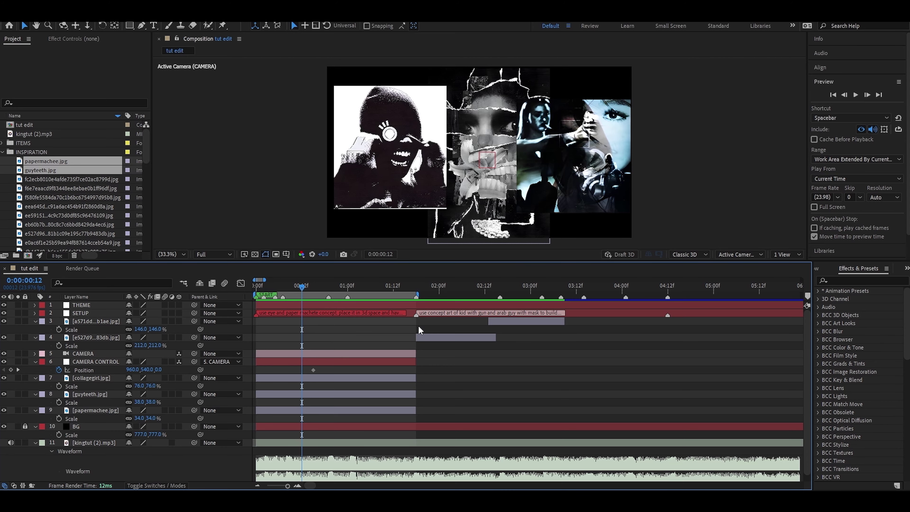
{"action": "left_click_drag", "start_coordinate": [411, 133], "coordinate": [403, 153]}
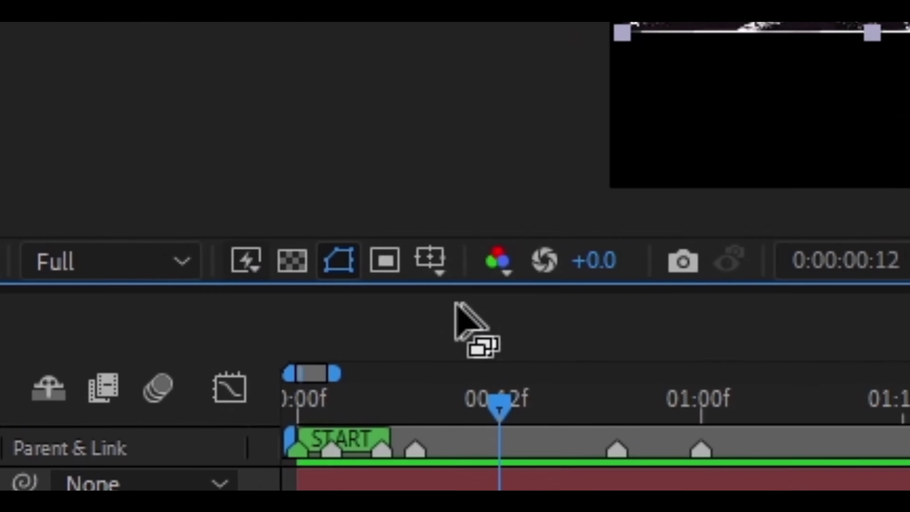
{"action": "left_click", "coordinate": [286, 254]}
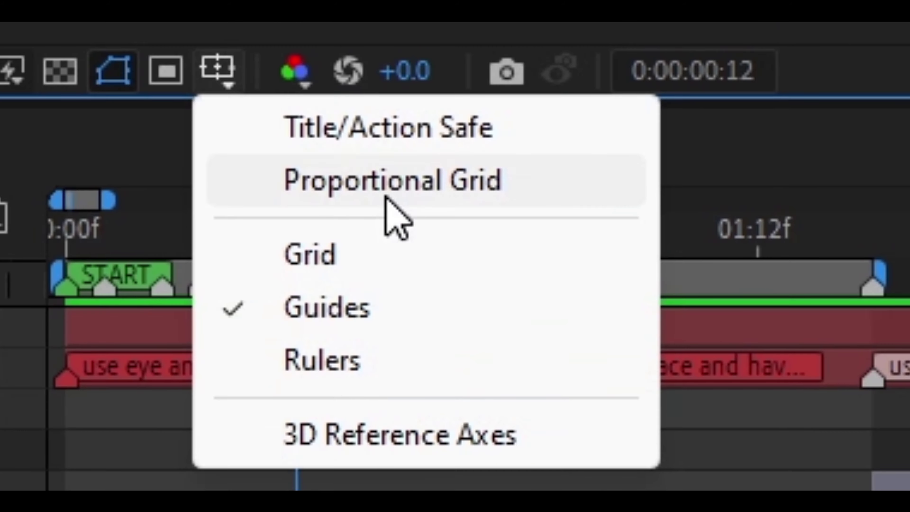
{"action": "left_click", "coordinate": [386, 197]}
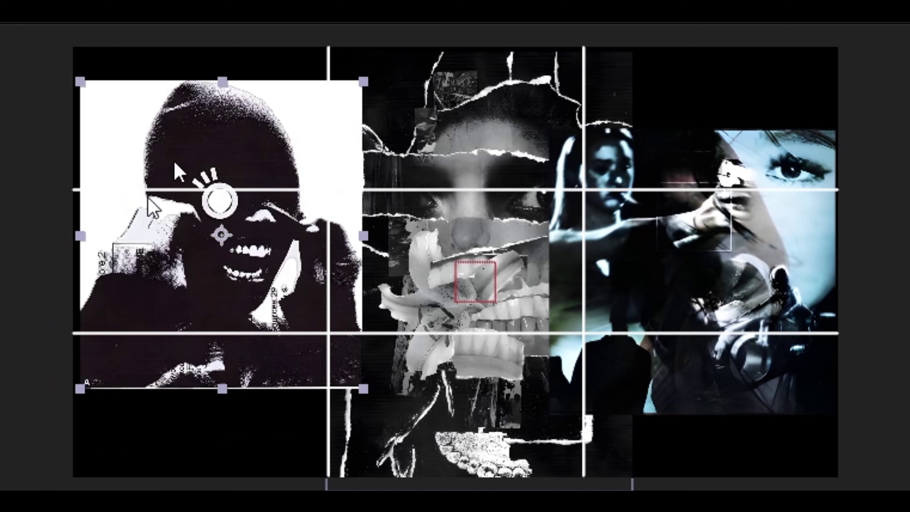
Open the Grids & Guides preferences and check the gridline spacing, subdivisions, and horizontal and vertical proportional grid values.
{"action": "left_click", "coordinate": [40, 18]}
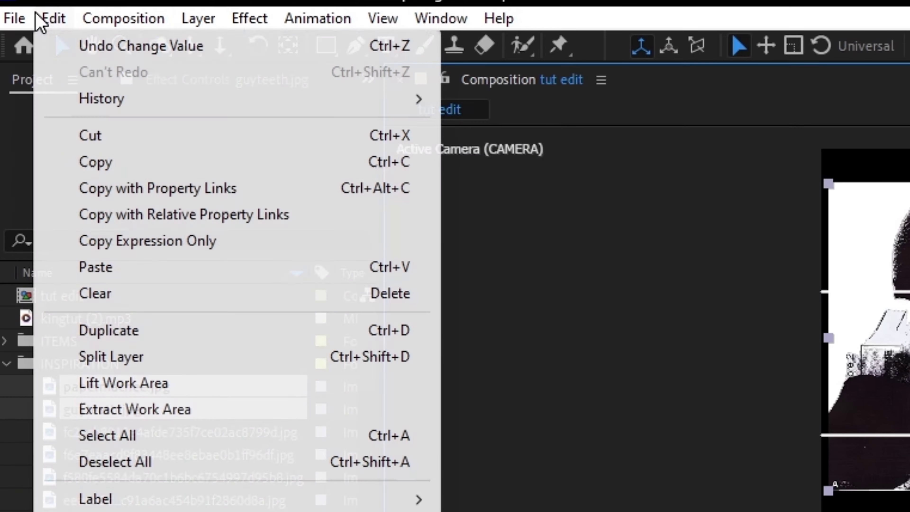
{"action": "mouse_move", "coordinate": [158, 269]}
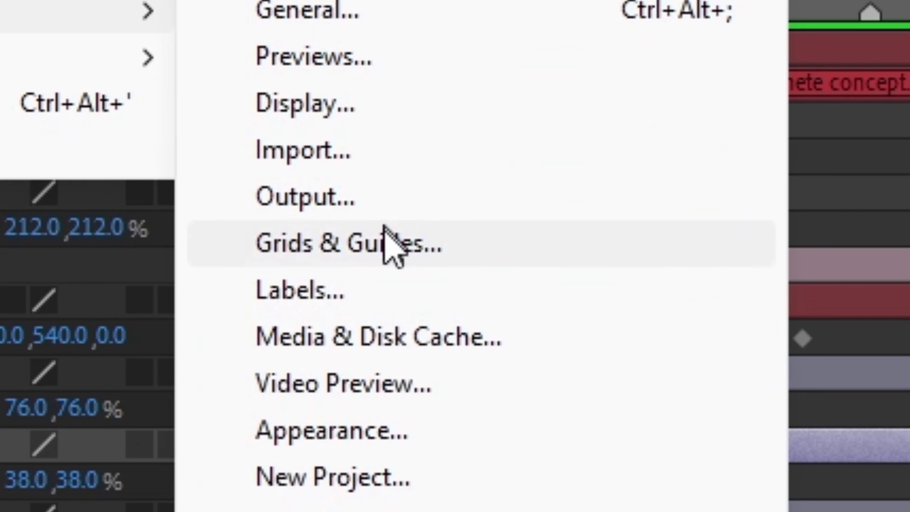
{"action": "left_click", "coordinate": [552, 391]}
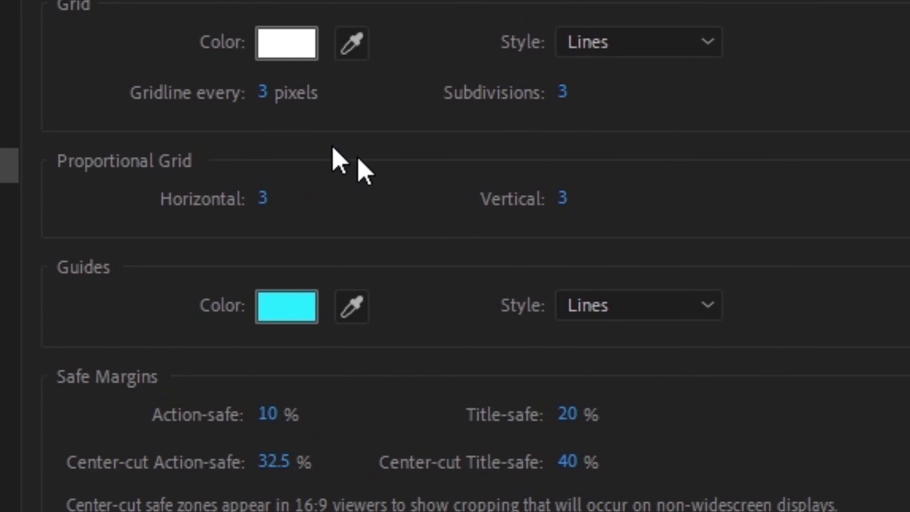
{"action": "left_click", "coordinate": [267, 92]}
{"action": "left_click", "coordinate": [584, 104]}
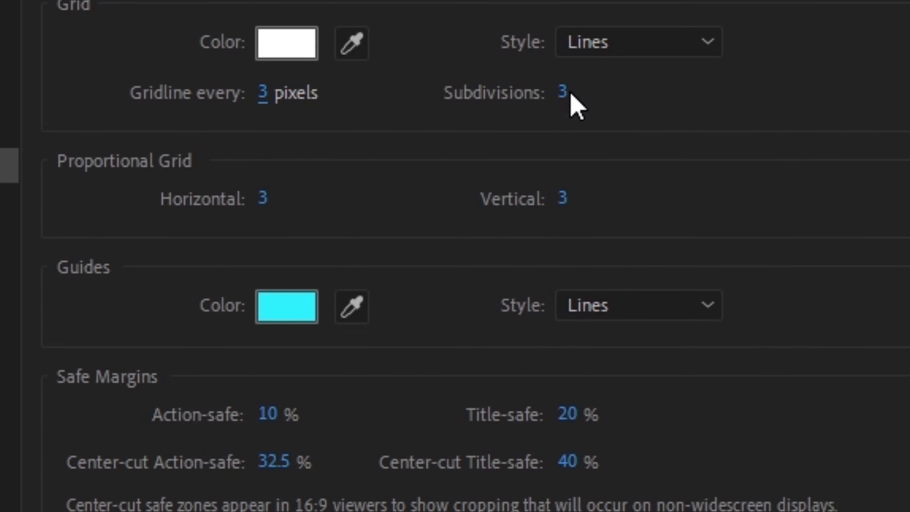
{"action": "left_click", "coordinate": [263, 199]}
{"action": "left_click", "coordinate": [564, 198]}
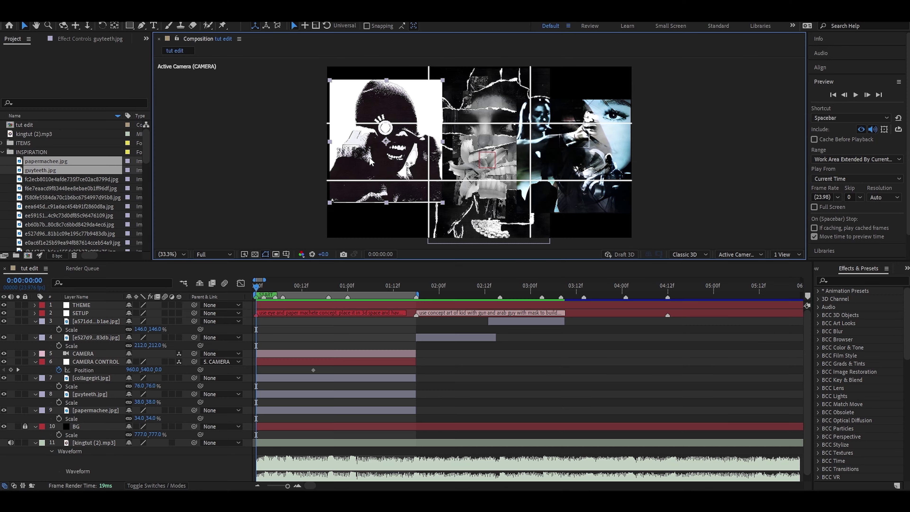
Position guyteeth.jpg over the left vertical gridline, tilt it slightly clockwise and scale it to 52%.
{"action": "left_click_drag", "start_coordinate": [371, 158], "coordinate": [413, 180]}
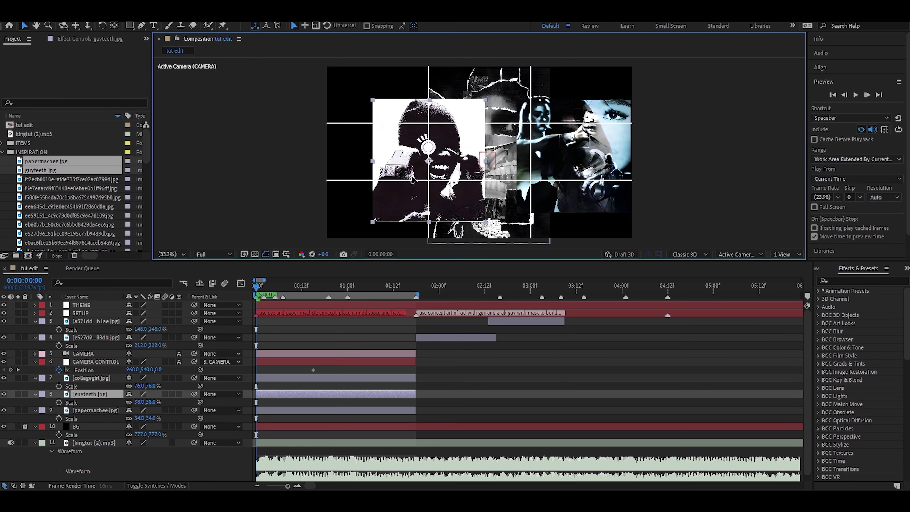
{"action": "key", "text": "r"}
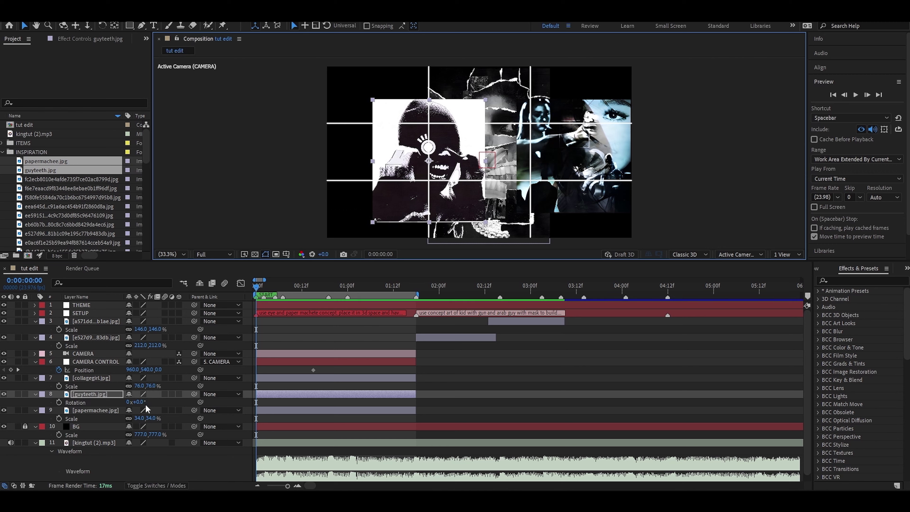
{"action": "mouse_move", "coordinate": [140, 402]}
{"action": "left_mouse_down"}
{"action": "mouse_move", "coordinate": [161, 402]}
{"action": "mouse_move", "coordinate": [144, 402]}
{"action": "left_mouse_up"}
{"action": "key", "text": "s"}
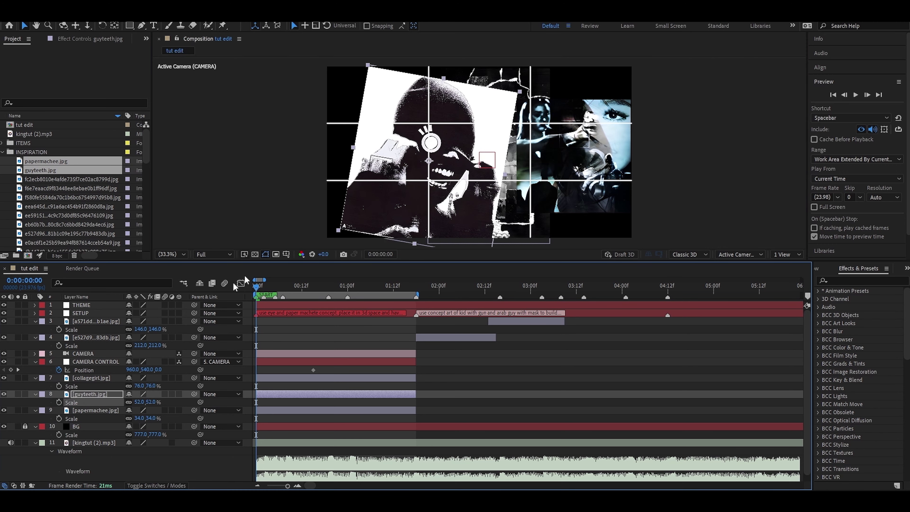
{"action": "left_click_drag", "start_coordinate": [396, 197], "coordinate": [383, 211]}
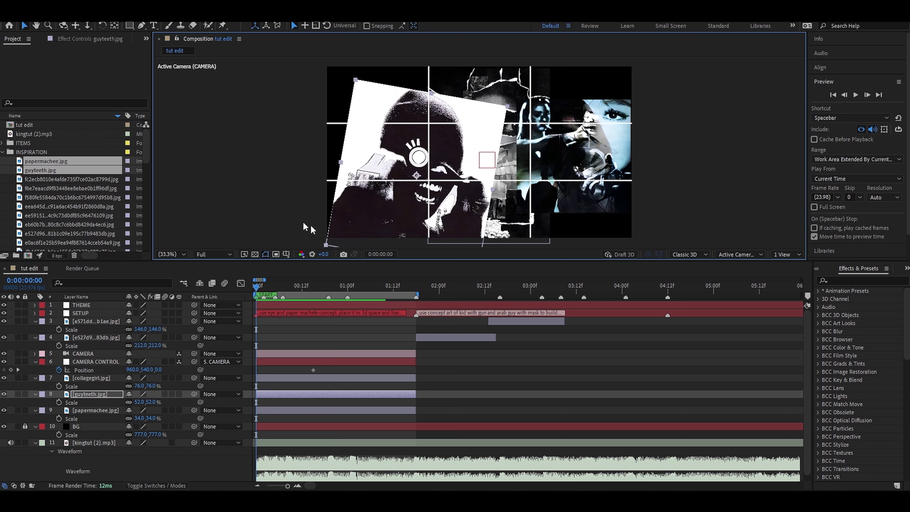
{"action": "key", "text": "ctrl+Down"}
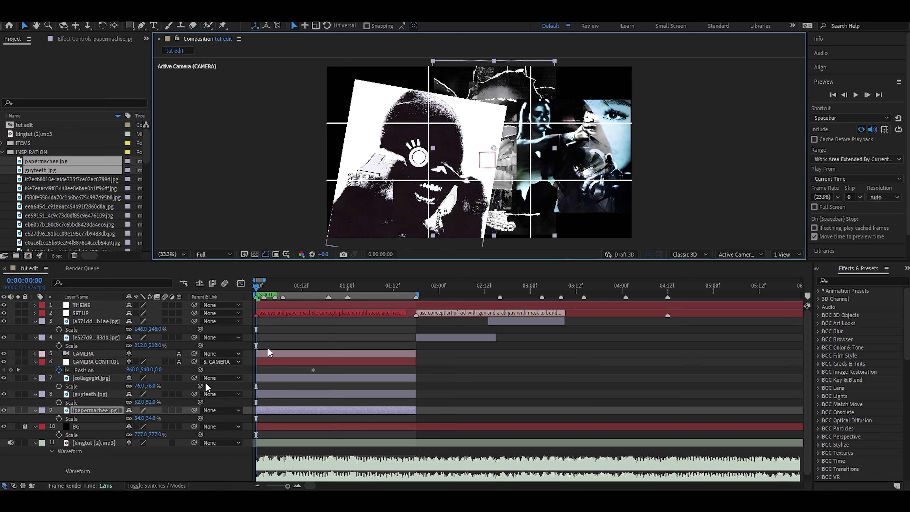
Hide guyteeth.jpg, and reposition papermachee.jpg and scale it up to 85% to fill the frame.
{"action": "left_click", "coordinate": [3, 394]}
{"action": "left_click_drag", "start_coordinate": [501, 165], "coordinate": [489, 168]}
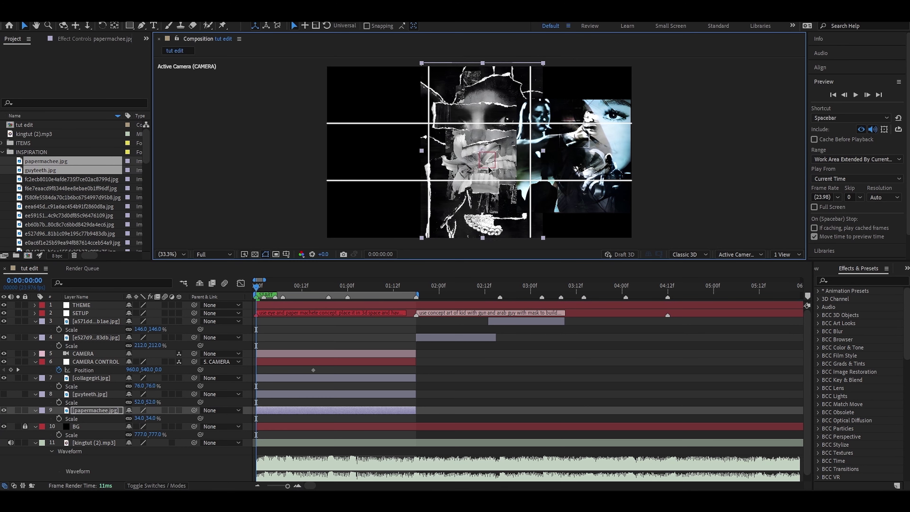
{"action": "left_click_drag", "start_coordinate": [140, 418], "coordinate": [164, 413]}
{"action": "left_click_drag", "start_coordinate": [390, 209], "coordinate": [392, 223]}
{"action": "left_click", "coordinate": [682, 127]}
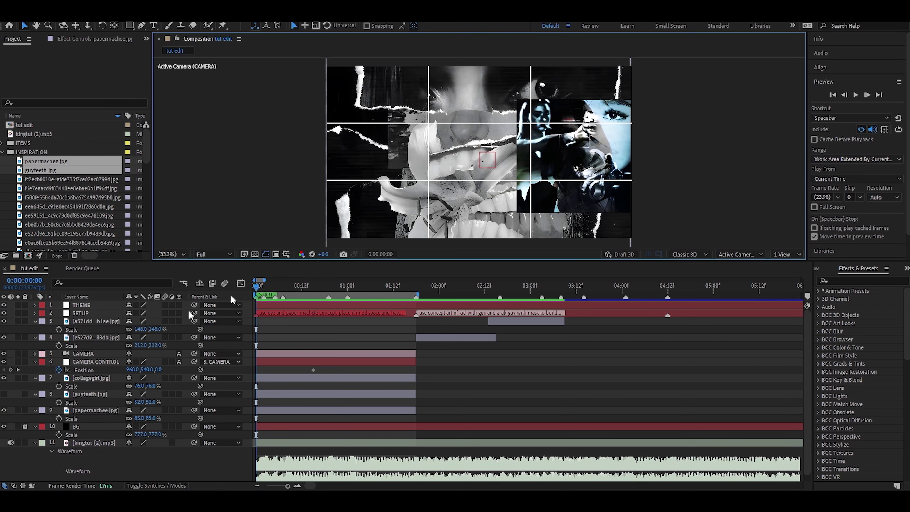
Move collagegirl.jpg over the grid's centre cell and hide it, and adjust papermachee.jpg's Scale to 86%.
{"action": "left_click", "coordinate": [88, 379]}
{"action": "left_click_drag", "start_coordinate": [548, 189], "coordinate": [513, 138]}
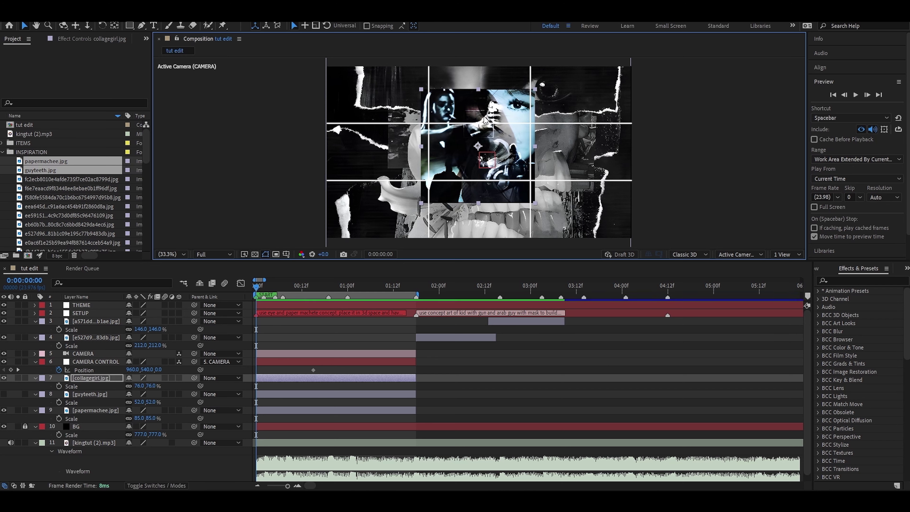
{"action": "left_click", "coordinate": [589, 127]}
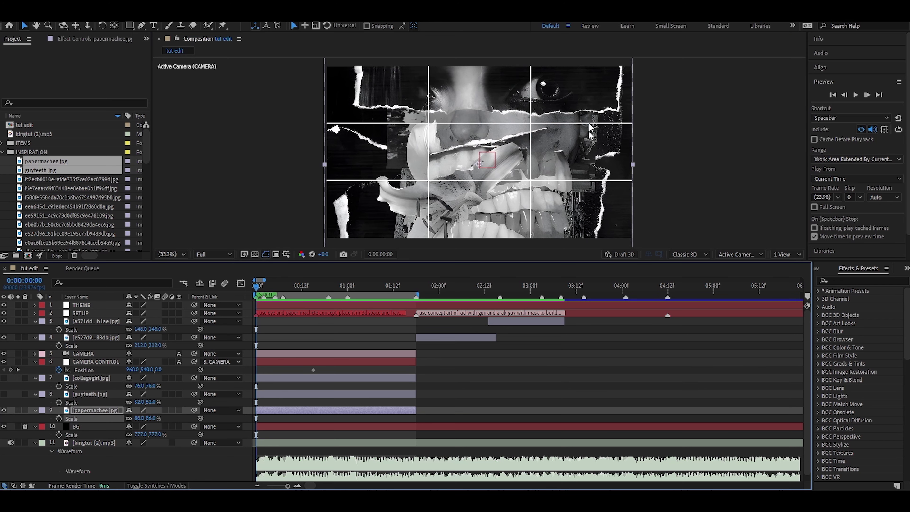
Show guyteeth.jpg again over papermachee.jpg and save the project.
{"action": "left_click", "coordinate": [3, 394]}
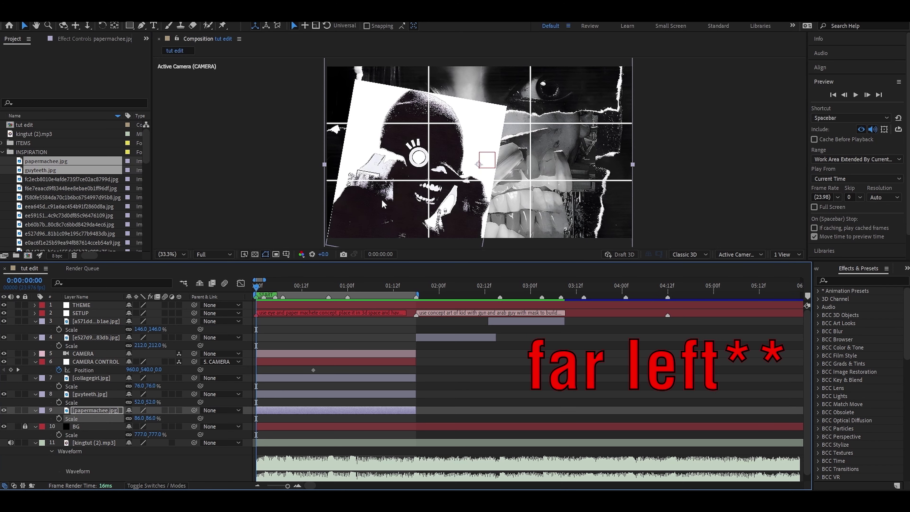
{"action": "left_click", "coordinate": [319, 377]}
{"action": "key", "text": "ctrl+s"}
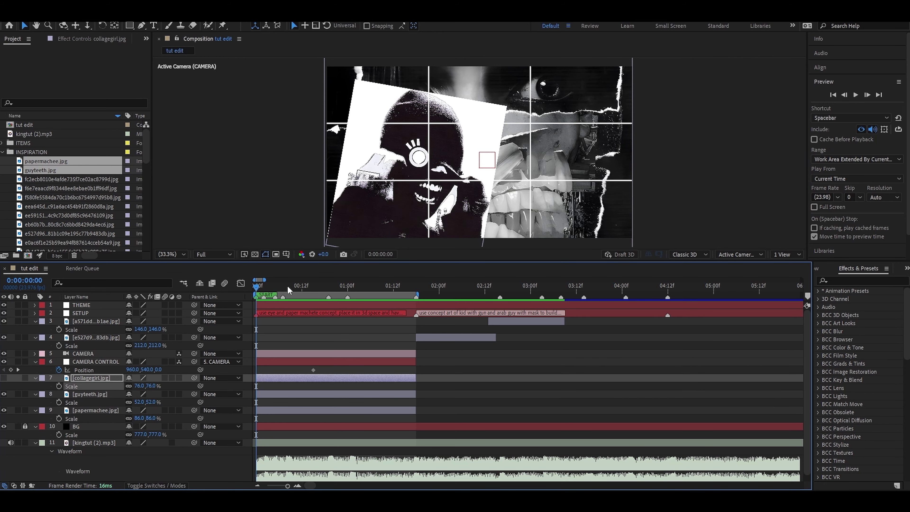
{"action": "key", "text": "Home"}
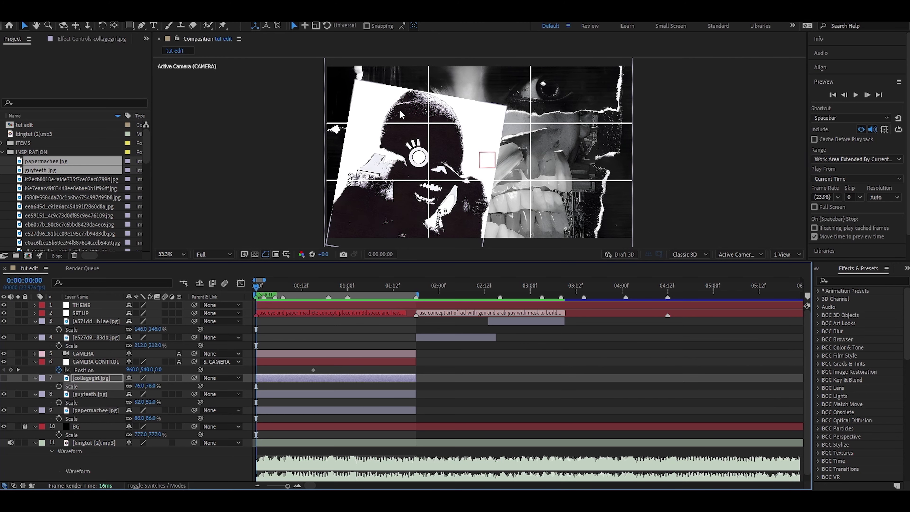
Solo guyteeth.jpg to check its placement on the thirds grid, and turn the solo off again.
{"action": "left_click", "coordinate": [436, 166]}
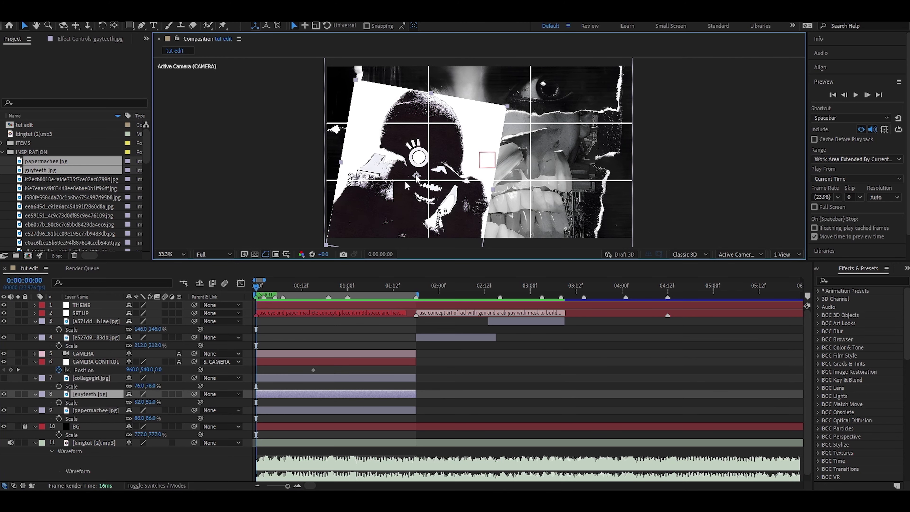
{"action": "left_click", "coordinate": [18, 394]}
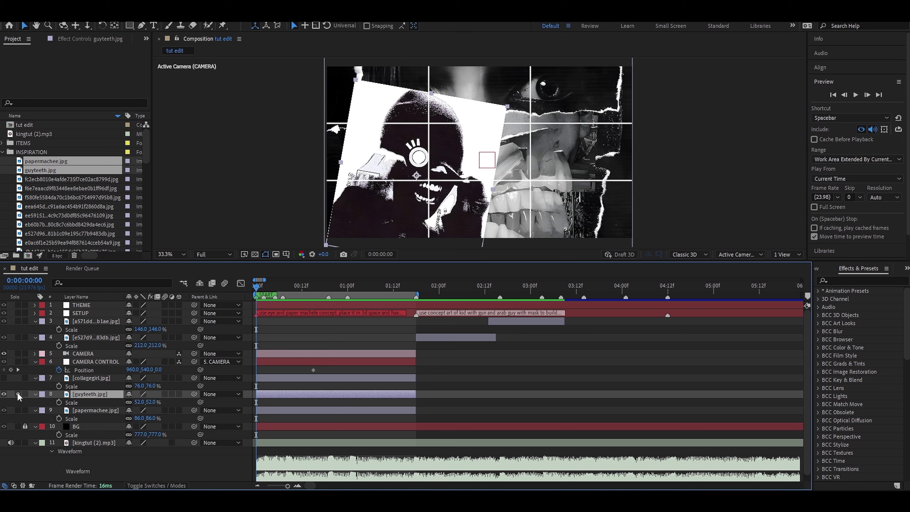
{"action": "left_click", "coordinate": [18, 394]}
{"action": "left_click", "coordinate": [18, 393]}
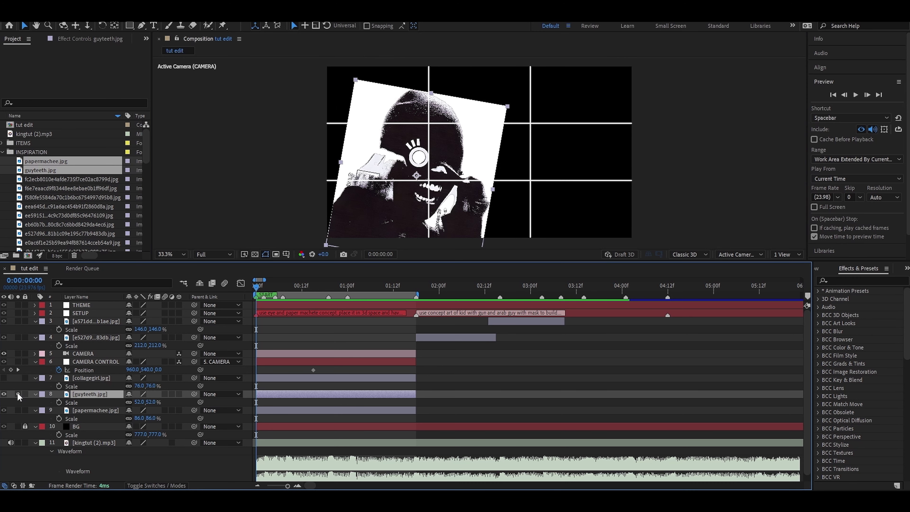
{"action": "left_click", "coordinate": [18, 394]}
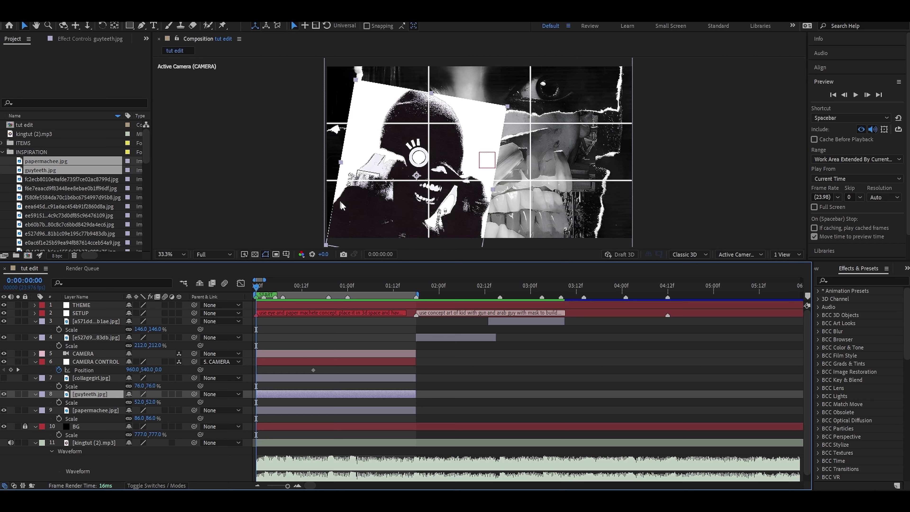
Hide guyteeth.jpg to leave the papermachee.jpg collage alone in the frame.
{"action": "mouse_move", "coordinate": [441, 143]}
{"action": "left_mouse_down"}
{"action": "mouse_move", "coordinate": [453, 134]}
{"action": "mouse_move", "coordinate": [427, 131]}
{"action": "mouse_move", "coordinate": [432, 149]}
{"action": "left_mouse_up"}
{"action": "left_click", "coordinate": [4, 394]}
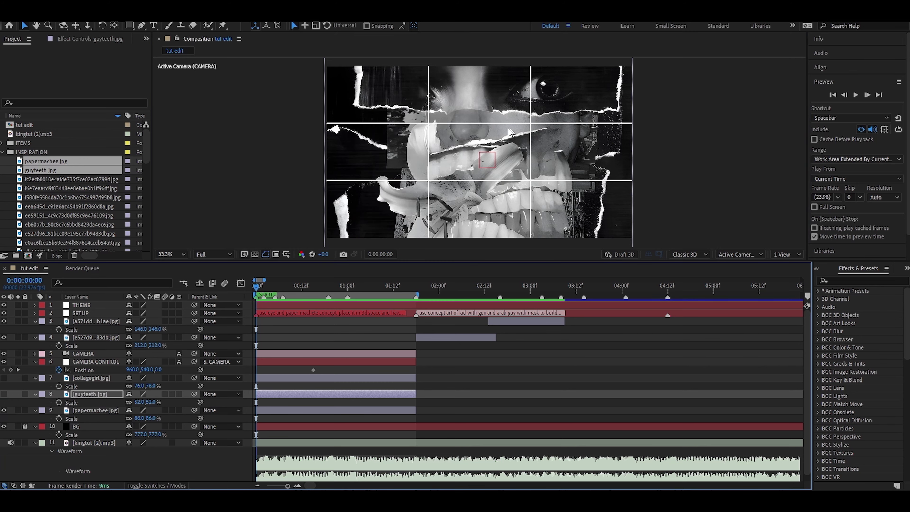
{"action": "key", "text": "ctrl+Down"}
{"action": "key", "text": "s"}
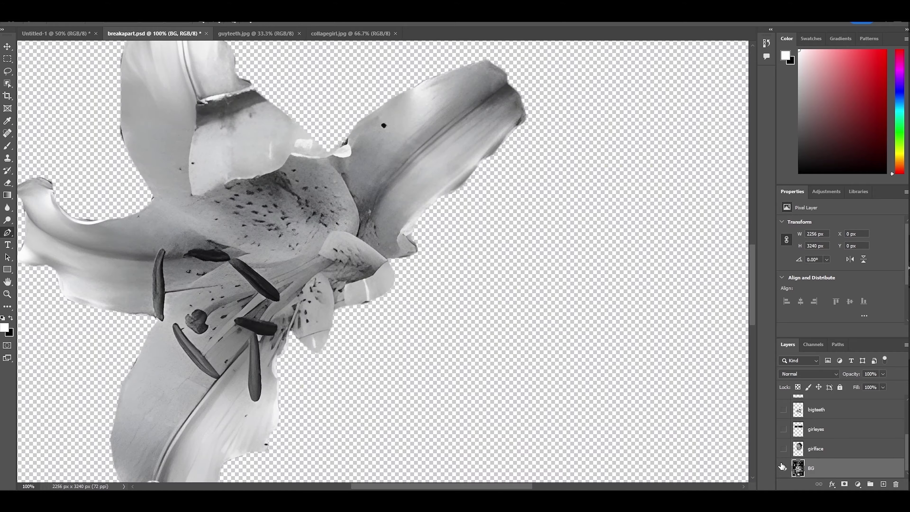
In Photoshop, fill the selected gap in breakapart.psd's bigteeth layer with Content-Aware Fill, using Auto sampling and output to a new layer.
{"action": "left_click", "coordinate": [822, 476]}
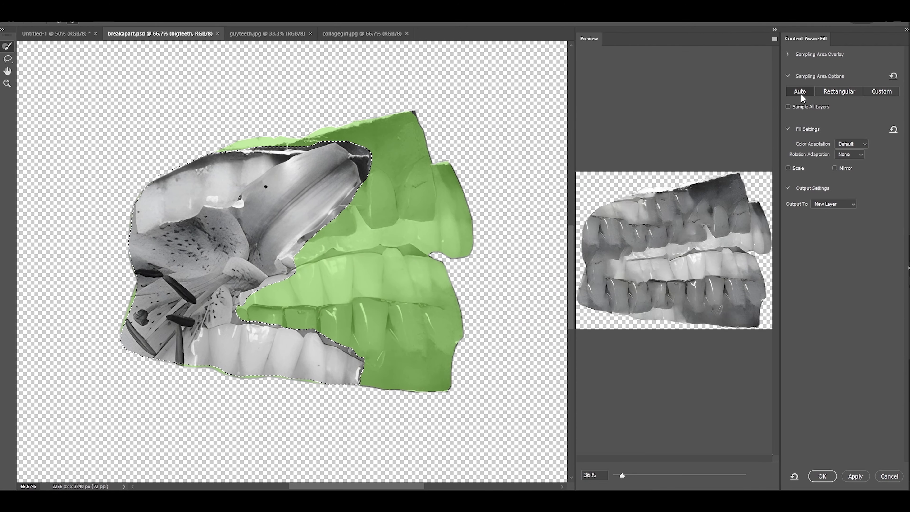
{"action": "key", "text": "Return"}
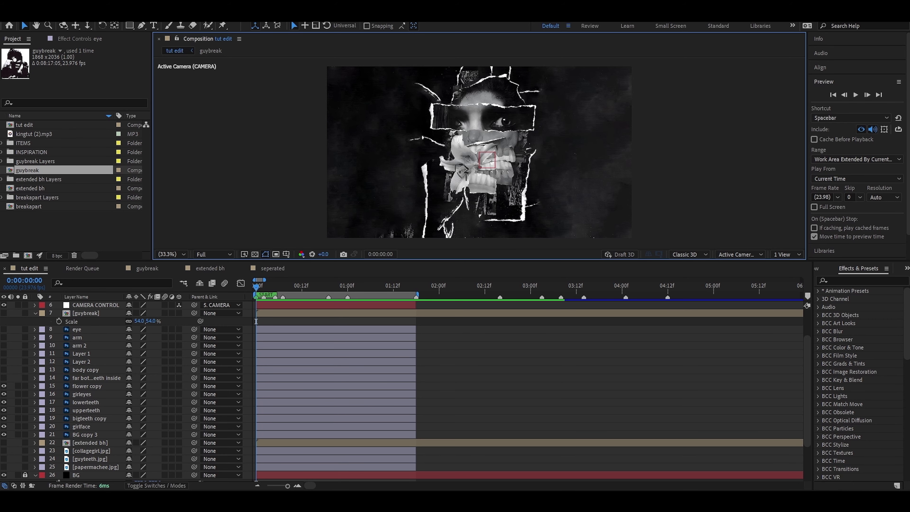
Back in After Effects, toggle the visibility of the layers from flower copy to upperteeth to examine the separated collage pieces.
{"action": "left_click", "coordinate": [283, 330]}
{"action": "key", "text": "ctrl+shift+a"}
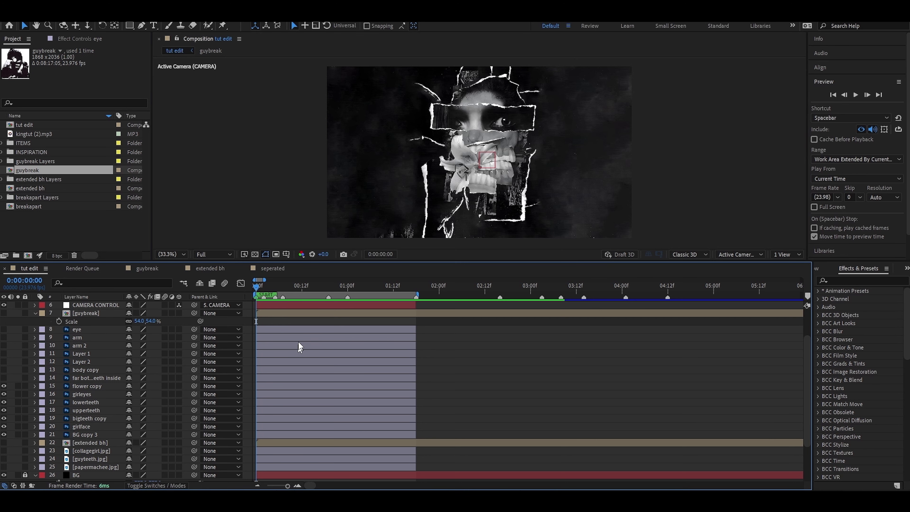
{"action": "left_click", "coordinate": [307, 331]}
{"action": "left_click", "coordinate": [305, 340]}
{"action": "scroll", "coordinate": [120, 344], "scroll_direction": "down", "scroll_amount": 2}
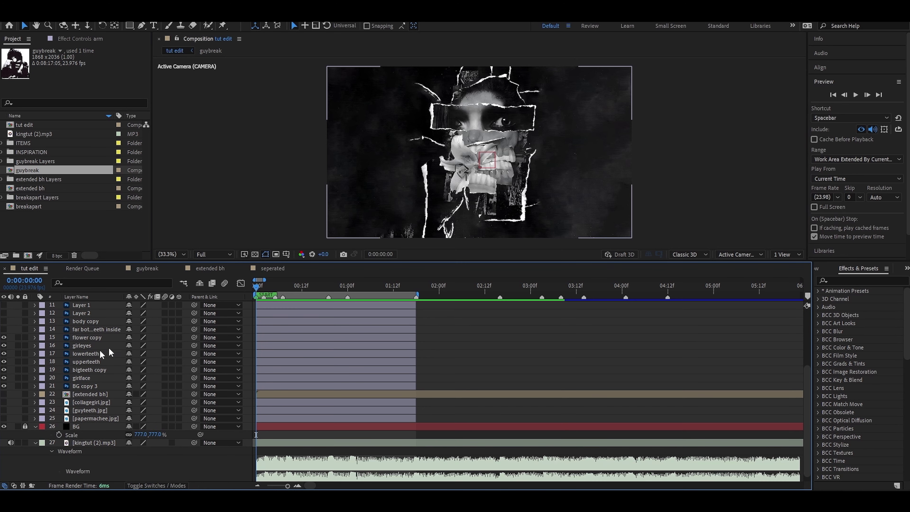
{"action": "left_click", "coordinate": [89, 346]}
{"action": "left_click", "coordinate": [86, 338]}
{"action": "left_click", "coordinate": [3, 337]}
{"action": "left_click", "coordinate": [3, 337]}
{"action": "left_click_drag", "start_coordinate": [4, 338], "coordinate": [6, 364]}
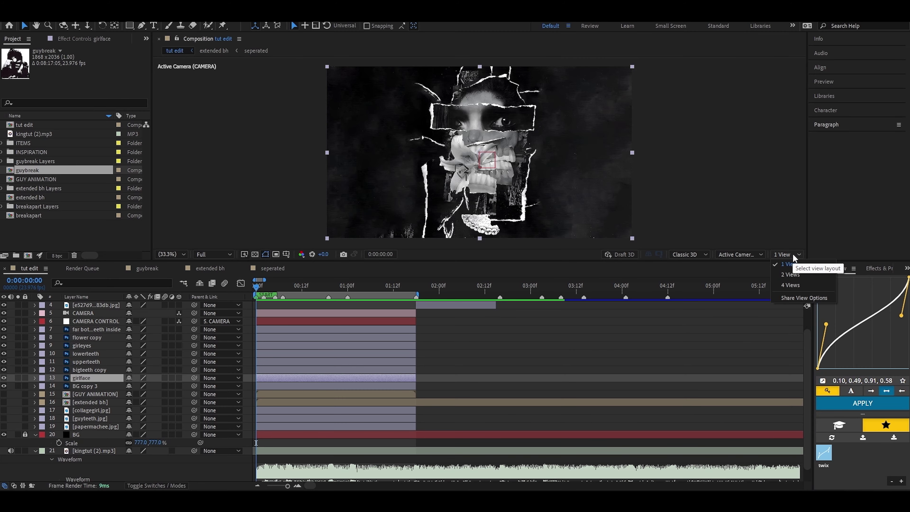
Switch the composition to the 2 Views layout and examine the camera and layers from the side.
{"action": "left_click", "coordinate": [794, 255]}
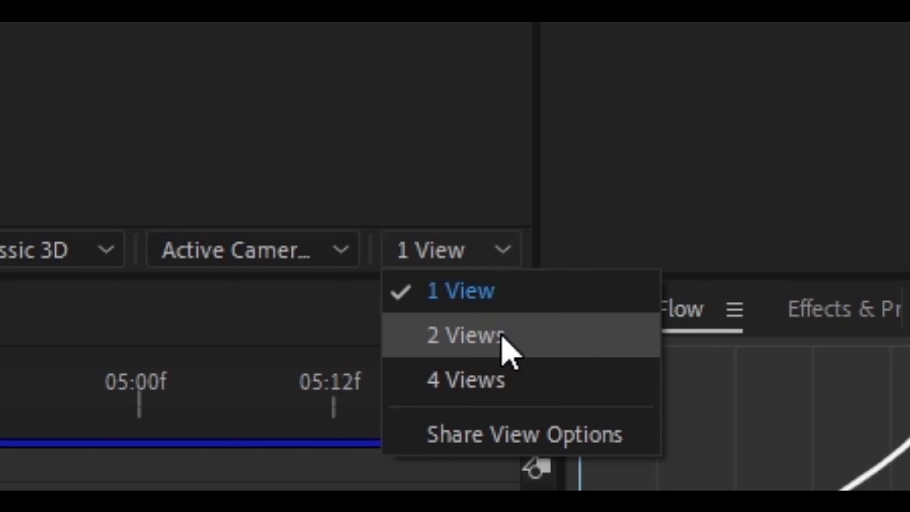
{"action": "left_click", "coordinate": [465, 335]}
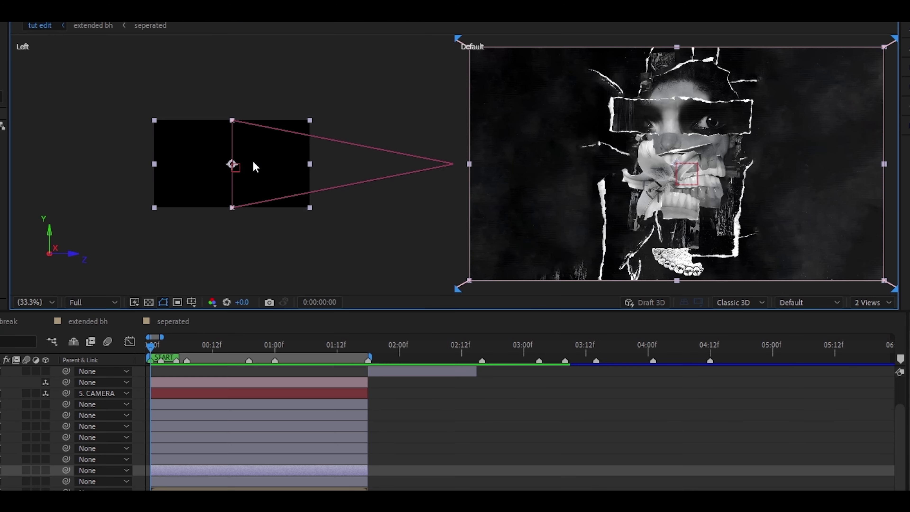
{"action": "scroll", "coordinate": [252, 162], "scroll_direction": "up", "scroll_amount": 3}
{"action": "scroll", "coordinate": [252, 167], "scroll_direction": "down", "scroll_amount": 2}
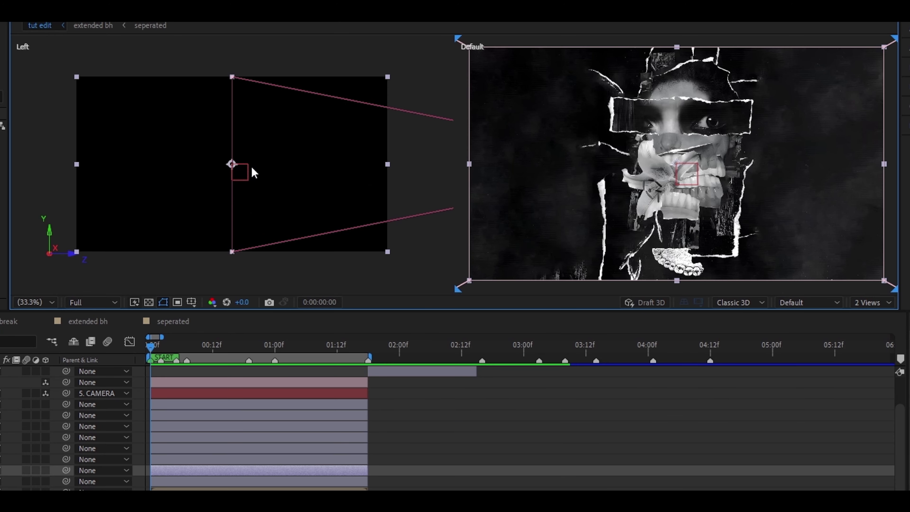
{"action": "scroll", "coordinate": [251, 167], "scroll_direction": "up", "scroll_amount": 2}
{"action": "scroll", "coordinate": [254, 173], "scroll_direction": "down", "scroll_amount": 2}
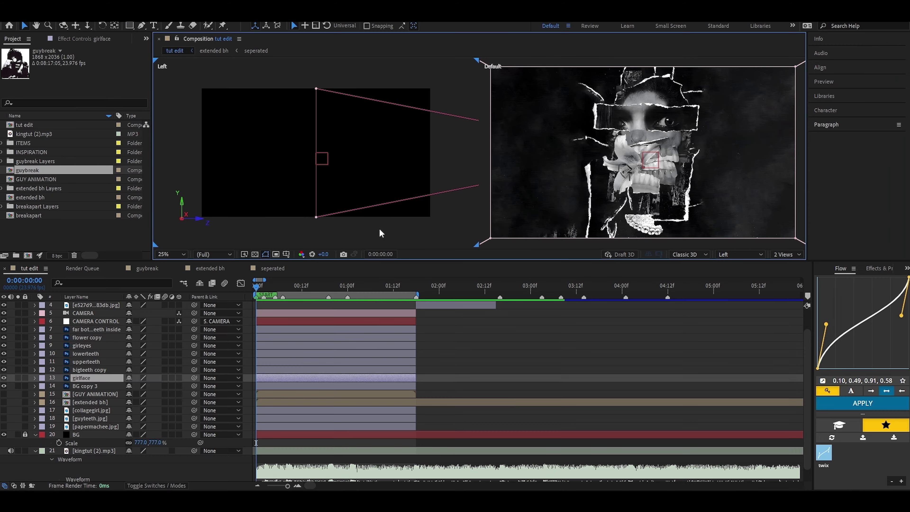
Change the Left view of the two-view layout to the Top view.
{"action": "left_click", "coordinate": [318, 268]}
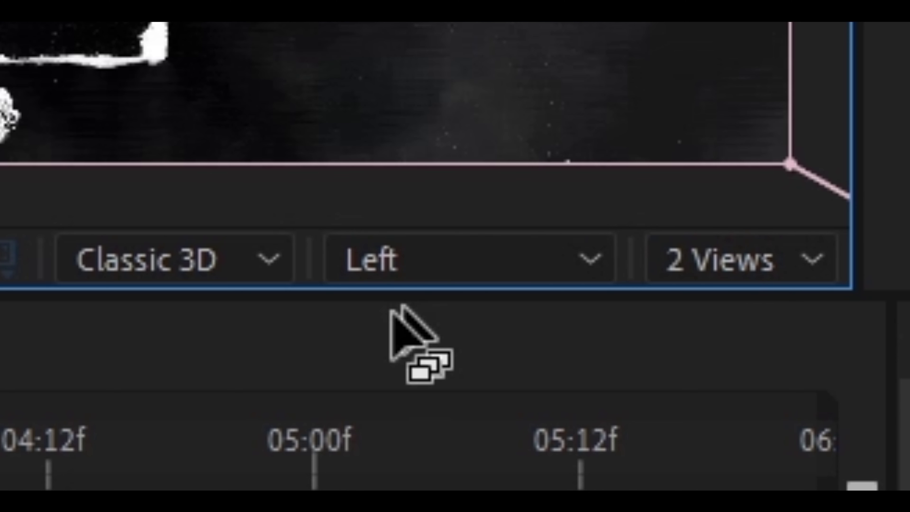
{"action": "left_click", "coordinate": [741, 255]}
{"action": "left_click", "coordinate": [410, 195]}
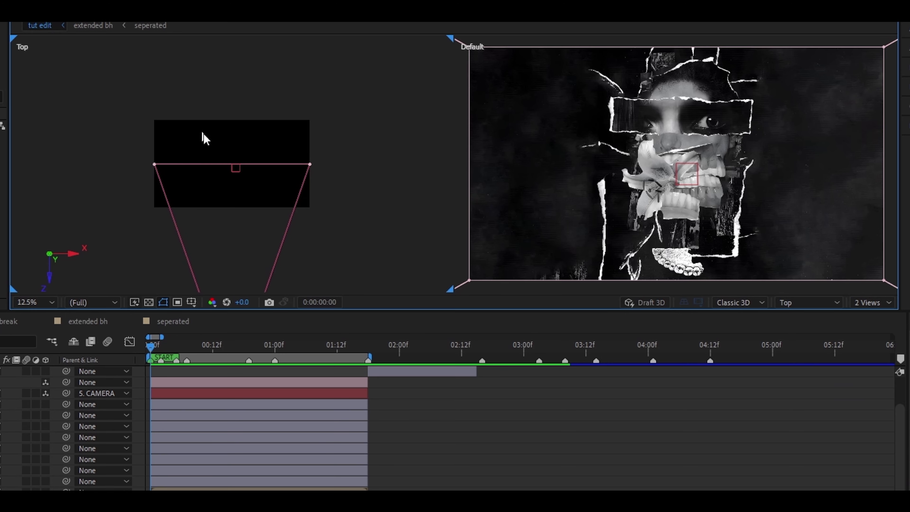
{"action": "scroll", "coordinate": [219, 150], "scroll_direction": "up", "scroll_amount": 2}
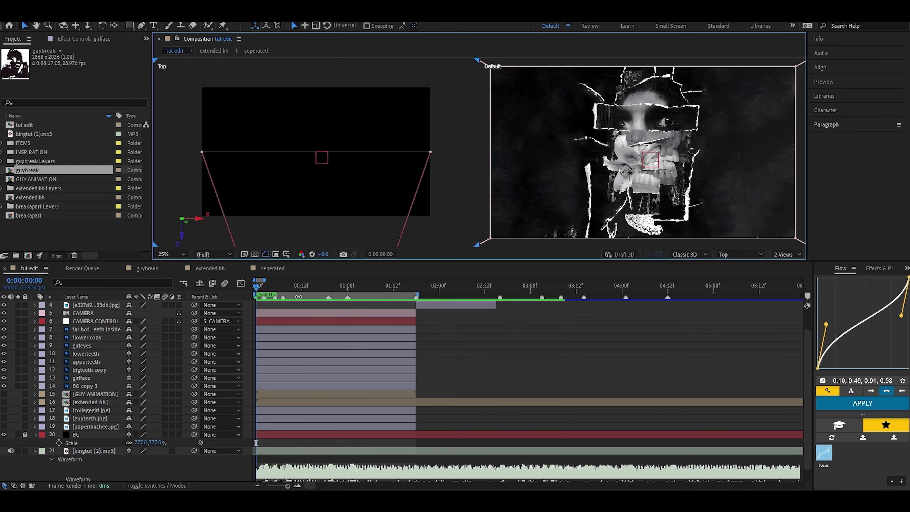
Make the layers from far bottom teeth inside down to BG copy 3 three-dimensional.
{"action": "left_click", "coordinate": [96, 329]}
{"action": "left_click_drag", "start_coordinate": [180, 328], "coordinate": [183, 351]}
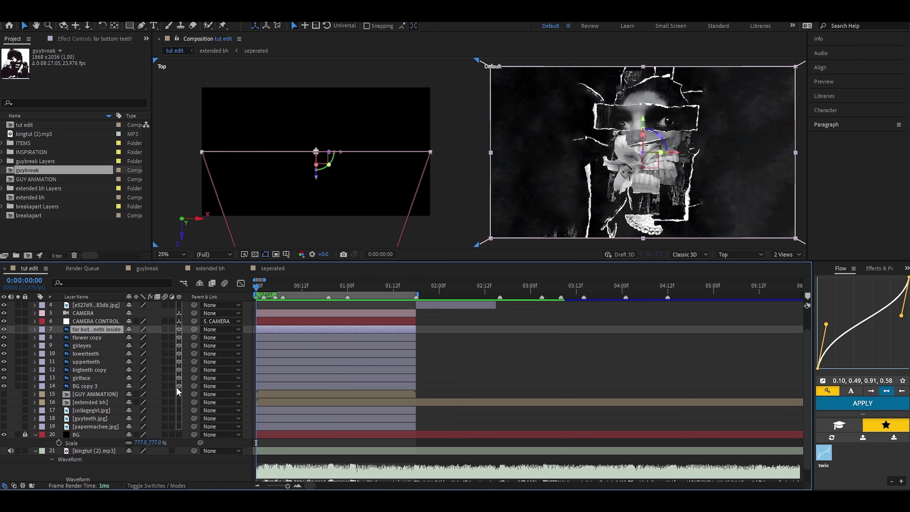
{"action": "left_click_drag", "start_coordinate": [179, 330], "coordinate": [180, 387]}
Try shifting the far bottom teeth inside layer with its two-axis Position, undo the moves and save.
{"action": "key", "text": "p"}
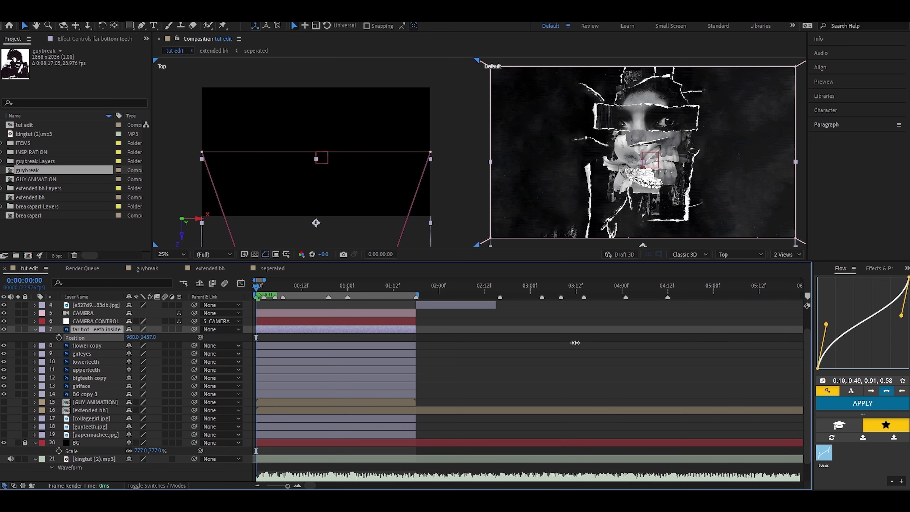
{"action": "key", "text": "ctrl+z"}
{"action": "left_click_drag", "start_coordinate": [136, 341], "coordinate": [112, 340]}
{"action": "key", "text": "ctrl+z"}
{"action": "key", "text": "ctrl+s"}
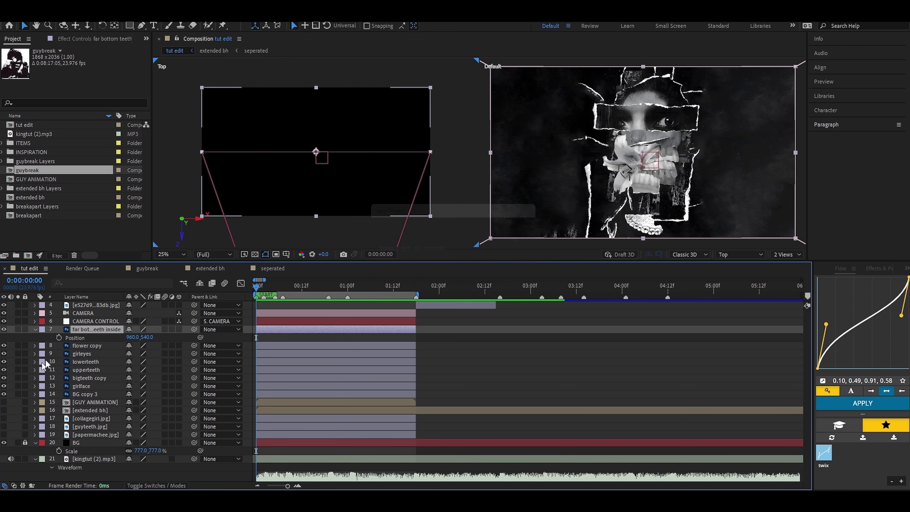
Make the far bottom teeth inside layer 3D and try shifting its Z position in the Top view.
{"action": "left_click", "coordinate": [179, 329]}
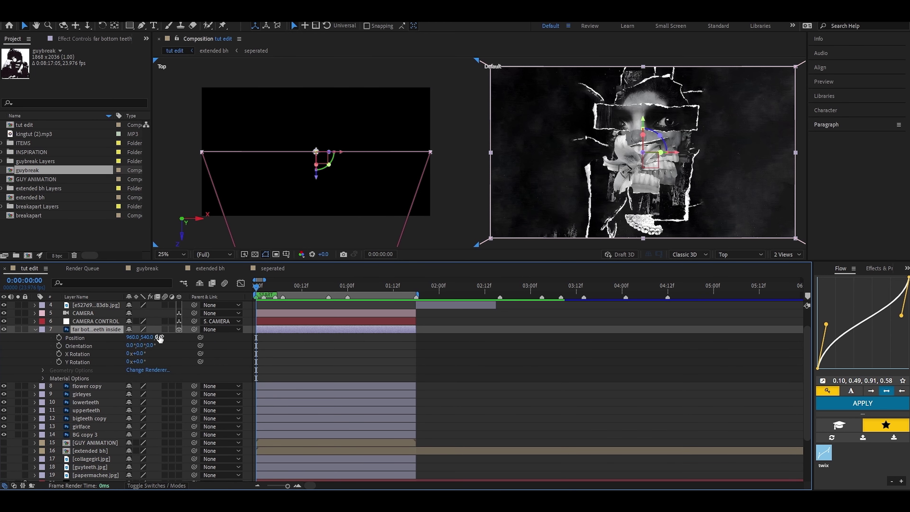
{"action": "left_click_drag", "start_coordinate": [159, 339], "coordinate": [406, 336]}
{"action": "left_click_drag", "start_coordinate": [519, 336], "coordinate": [581, 336]}
{"action": "left_click_drag", "start_coordinate": [315, 81], "coordinate": [315, 133]}
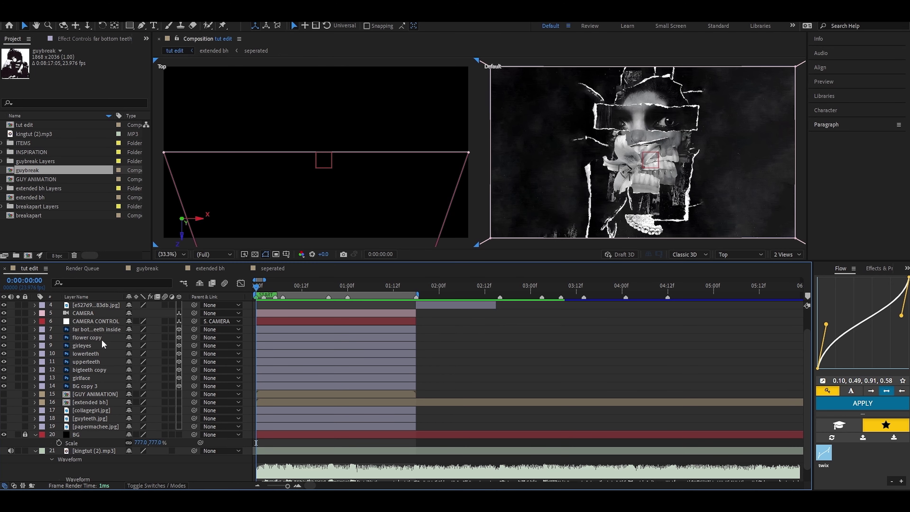
Hide the collage layers from far bottom teeth inside to girlface, leaving BG copy 3 visible and selected.
{"action": "left_click", "coordinate": [102, 339]}
{"action": "left_click_drag", "start_coordinate": [4, 339], "coordinate": [5, 377]}
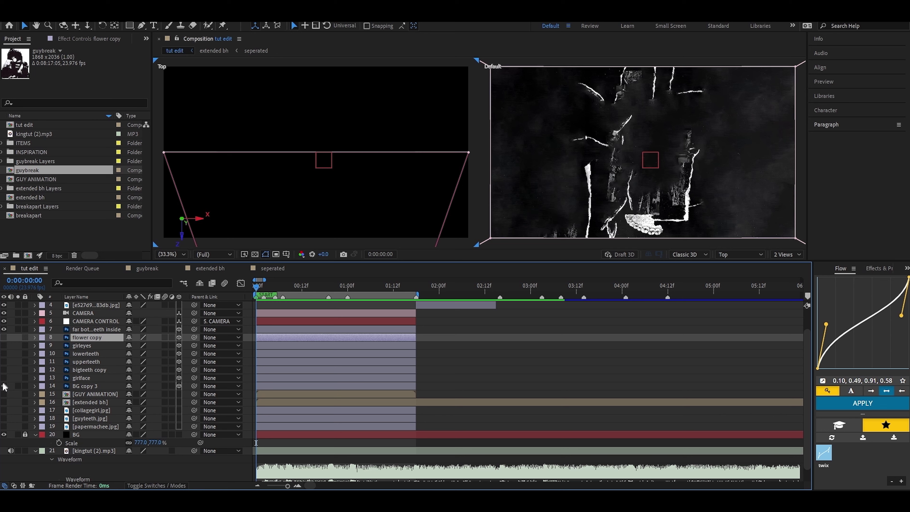
{"action": "left_click", "coordinate": [103, 386]}
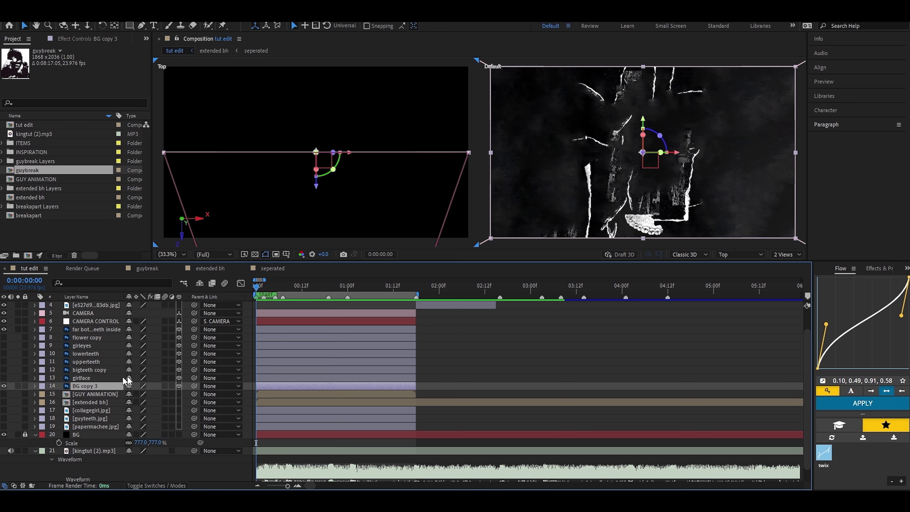
{"action": "left_click", "coordinate": [3, 385]}
{"action": "left_click", "coordinate": [3, 386]}
Push BG copy 3 back in depth by setting its Position to 960, 540, 1427.
{"action": "key", "text": "s"}
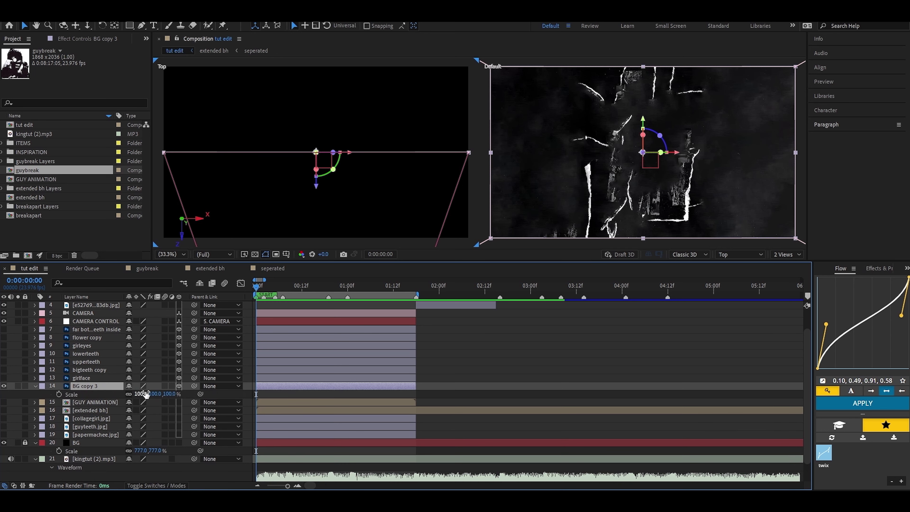
{"action": "key", "text": "p"}
{"action": "left_click_drag", "start_coordinate": [159, 395], "coordinate": [405, 354]}
{"action": "key", "text": "h"}
{"action": "left_click_drag", "start_coordinate": [383, 130], "coordinate": [387, 216]}
{"action": "key", "text": "v"}
{"action": "left_click_drag", "start_coordinate": [157, 393], "coordinate": [416, 333]}
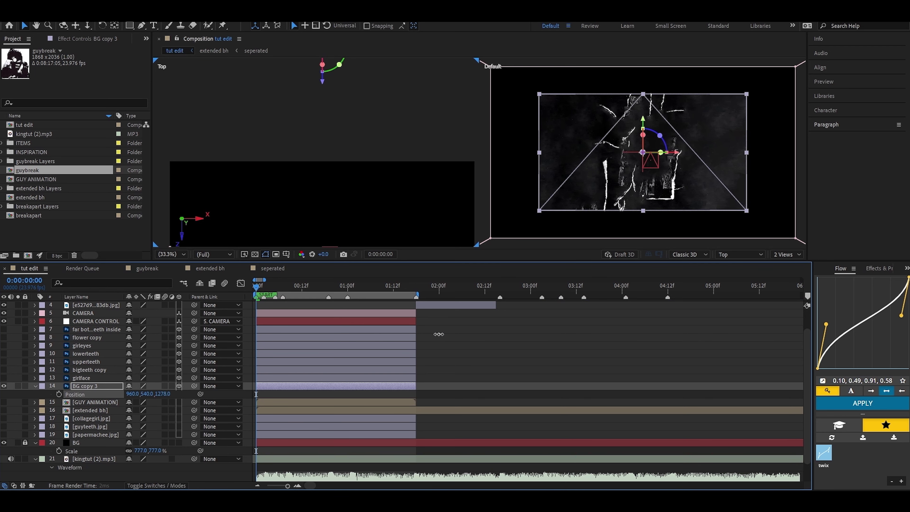
Try enlarging BG copy 3 by setting its layer Scale to 156%.
{"action": "left_click", "coordinate": [879, 268]}
{"action": "left_click", "coordinate": [860, 281]}
{"action": "left_click", "coordinate": [860, 282]}
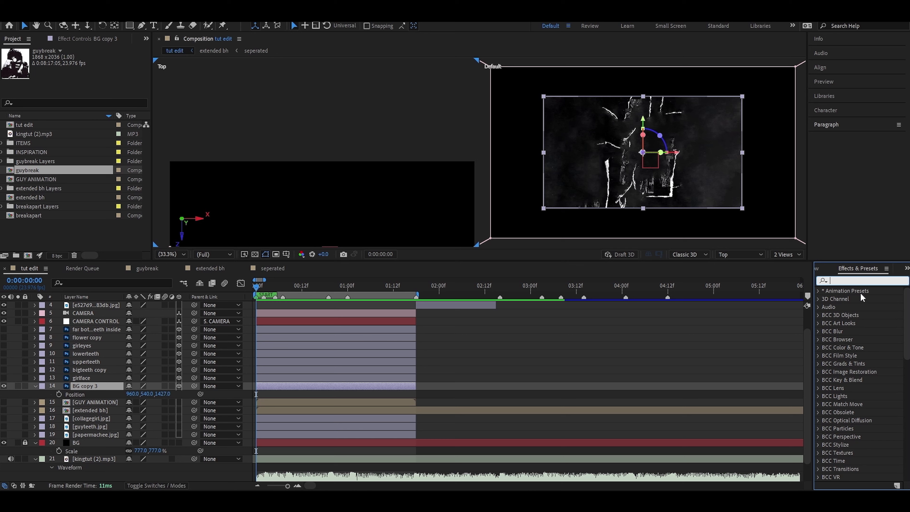
{"action": "left_click", "coordinate": [561, 367]}
{"action": "left_click", "coordinate": [336, 386]}
{"action": "key", "text": "s"}
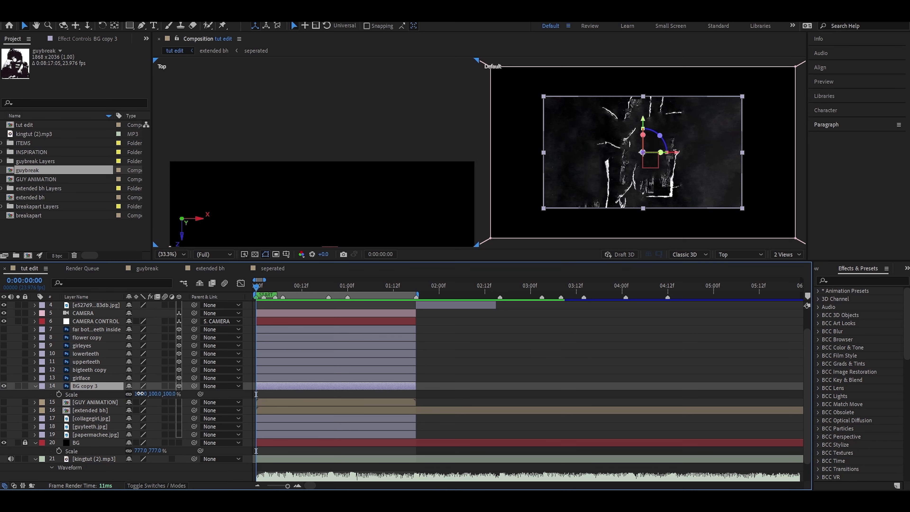
{"action": "left_click_drag", "start_coordinate": [140, 394], "coordinate": [160, 393]}
Examine the sharpness and frame coverage of the enlarged BG copy 3 up close and in a single camera view.
{"action": "scroll", "coordinate": [699, 101], "scroll_direction": "up", "scroll_amount": 2}
{"action": "left_click_drag", "start_coordinate": [699, 102], "coordinate": [725, 277]}
{"action": "scroll", "coordinate": [622, 154], "scroll_direction": "up", "scroll_amount": 1}
{"action": "left_click_drag", "start_coordinate": [565, 166], "coordinate": [714, 156]}
{"action": "scroll", "coordinate": [559, 178], "scroll_direction": "up", "scroll_amount": 1}
{"action": "scroll", "coordinate": [560, 178], "scroll_direction": "down", "scroll_amount": 4}
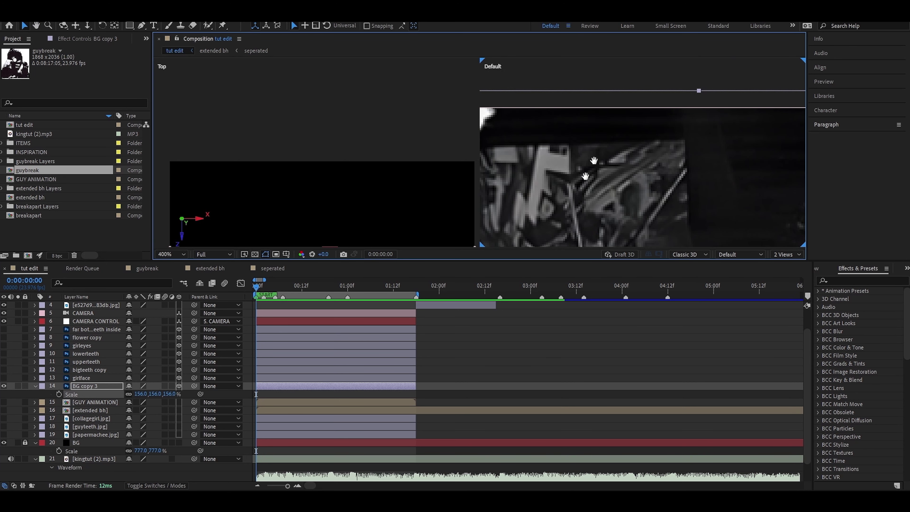
{"action": "key", "text": "F12"}
{"action": "left_click", "coordinate": [786, 254]}
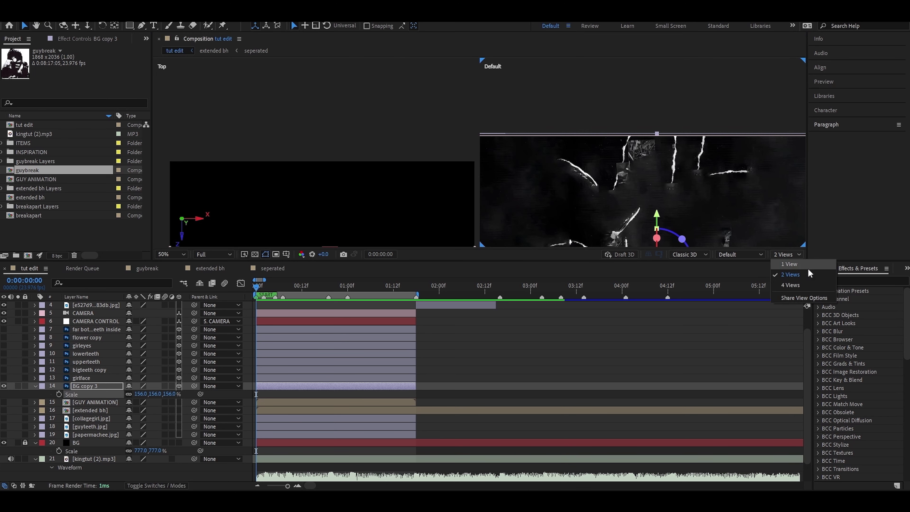
{"action": "left_click", "coordinate": [806, 266]}
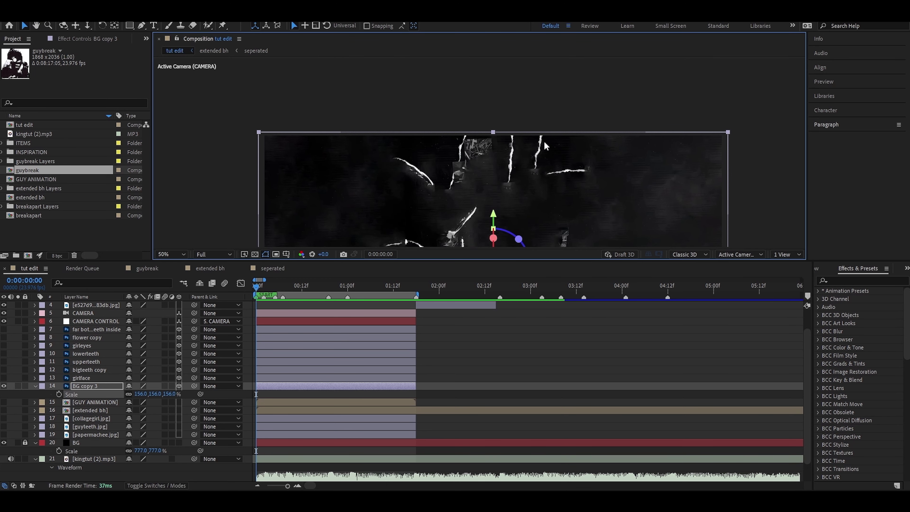
{"action": "scroll", "coordinate": [547, 147], "scroll_direction": "down", "scroll_amount": 2}
{"action": "left_click_drag", "start_coordinate": [547, 147], "coordinate": [548, 93]}
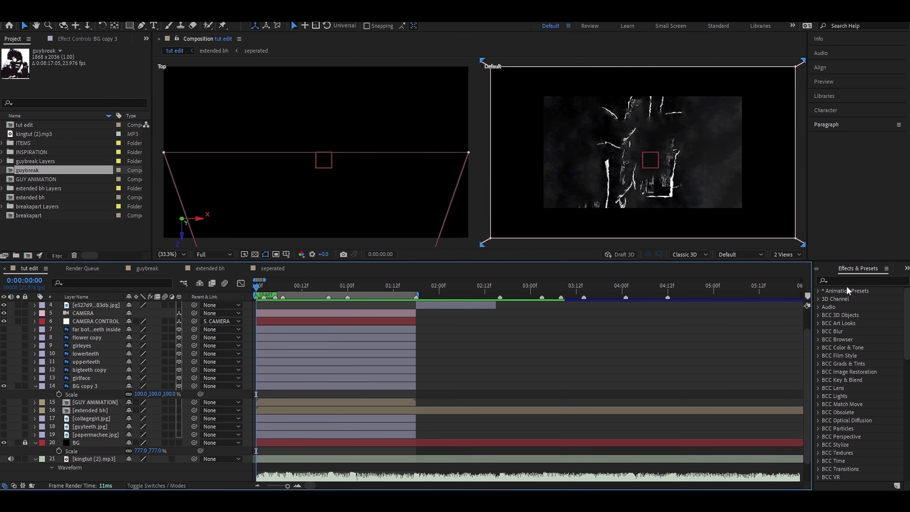
Try extending BG copy 3 with the 1920x1080 motion tile preset, then undo the effect.
{"action": "left_click", "coordinate": [850, 281]}
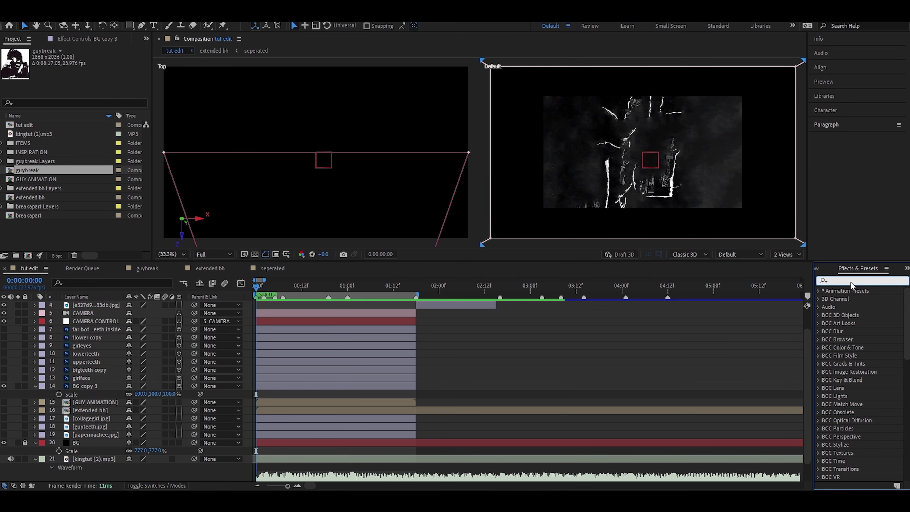
{"action": "type", "text": "moti"}
{"action": "left_click_drag", "start_coordinate": [871, 348], "coordinate": [651, 386]}
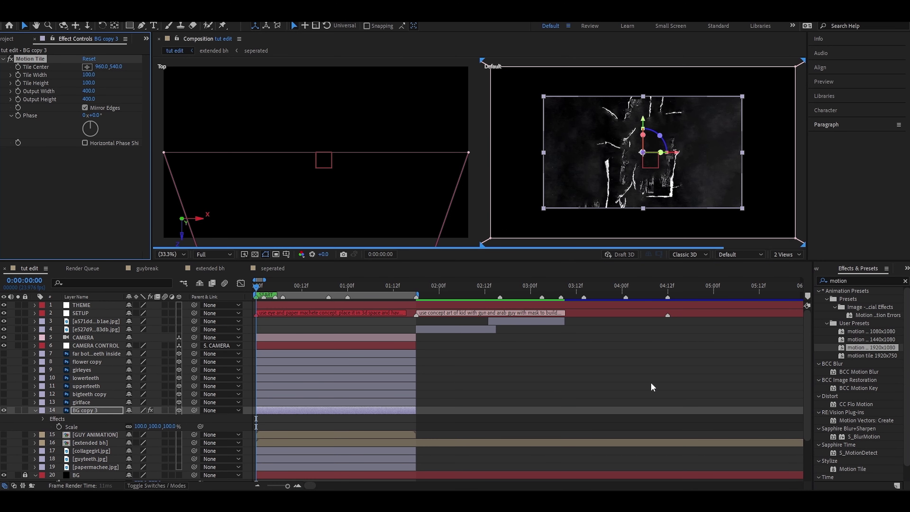
{"action": "left_click", "coordinate": [651, 387]}
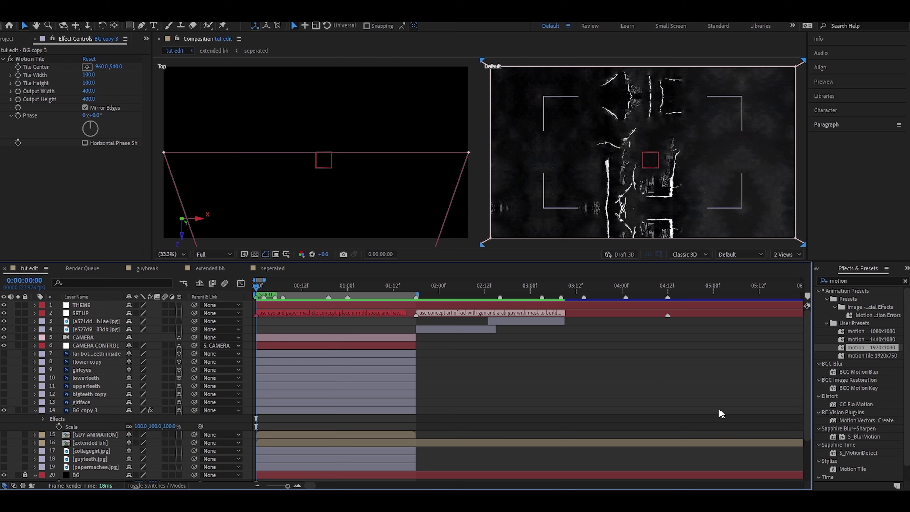
{"action": "scroll", "coordinate": [615, 197], "scroll_direction": "down", "scroll_amount": 2}
{"action": "scroll", "coordinate": [615, 197], "scroll_direction": "up", "scroll_amount": 2}
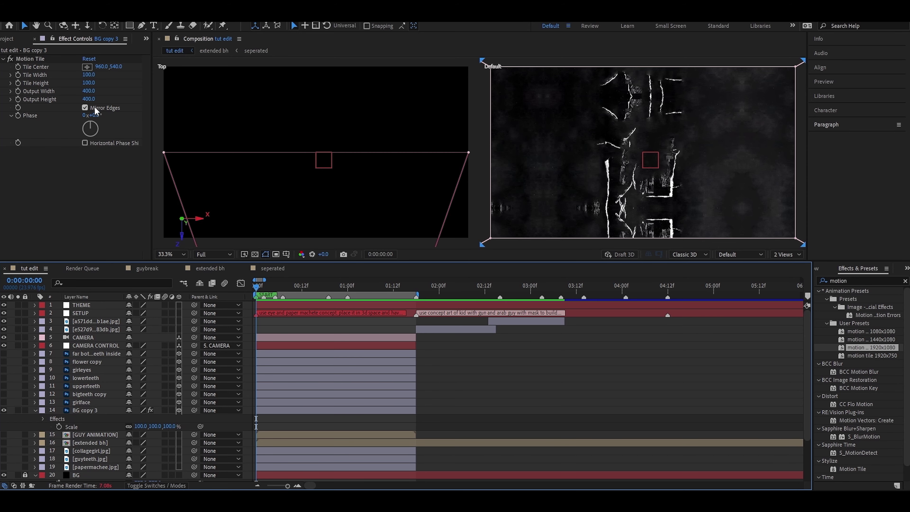
{"action": "key", "text": "ctrl+z"}
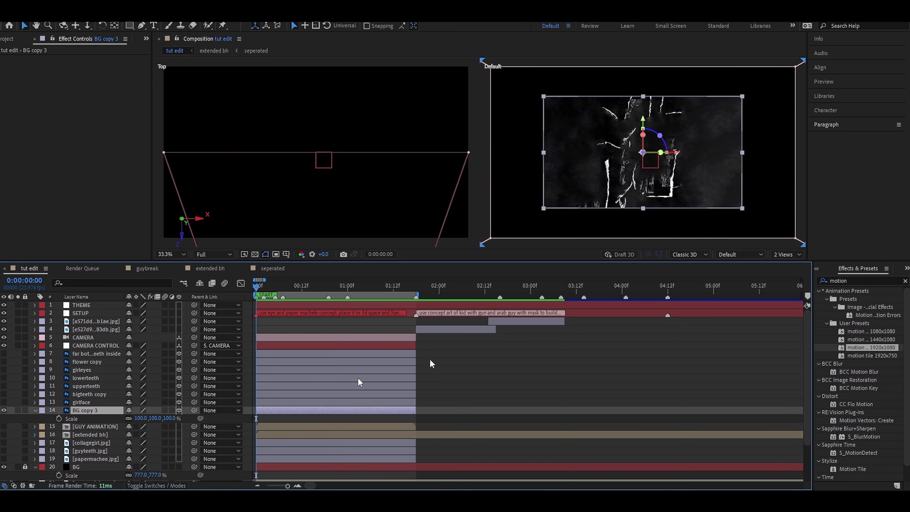
Find the Detail-preserving Upscale effect and apply it to BG copy 3.
{"action": "left_click", "coordinate": [849, 280]}
{"action": "type", "text": "detail"}
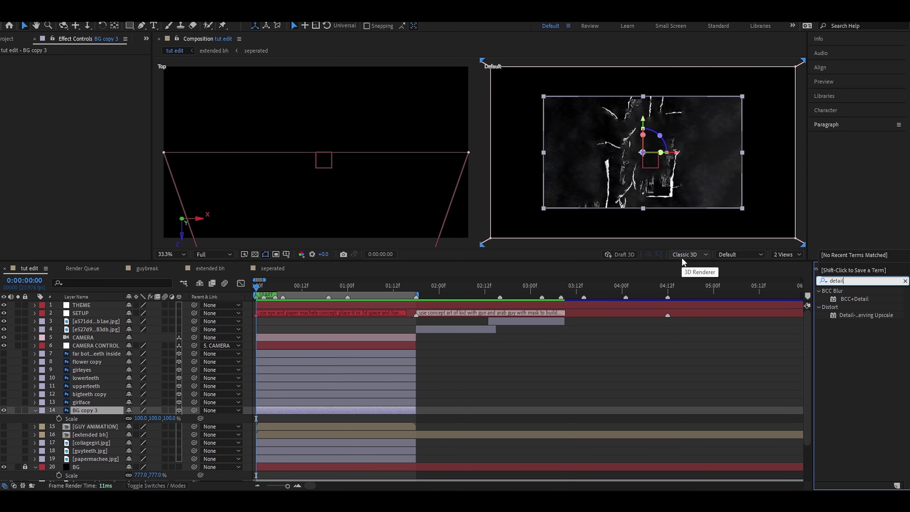
{"action": "left_click_drag", "start_coordinate": [845, 315], "coordinate": [892, 304]}
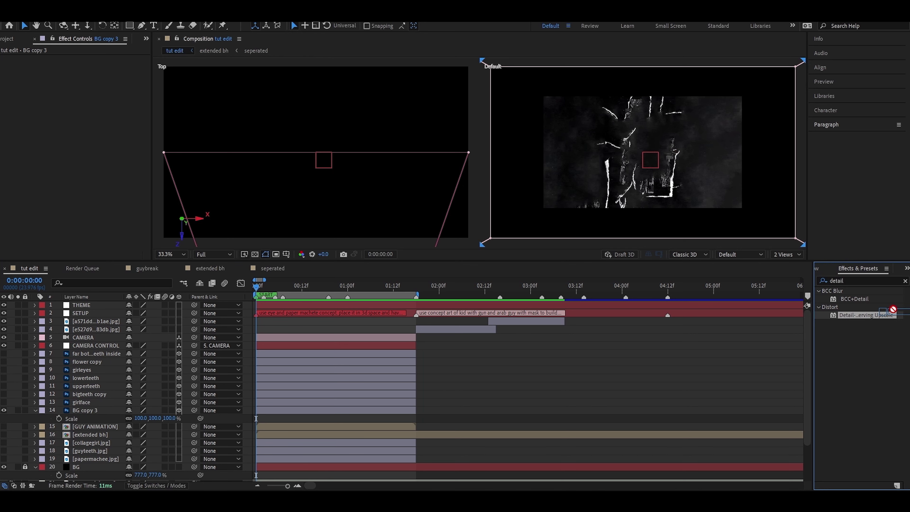
{"action": "left_click_drag", "start_coordinate": [835, 316], "coordinate": [332, 416]}
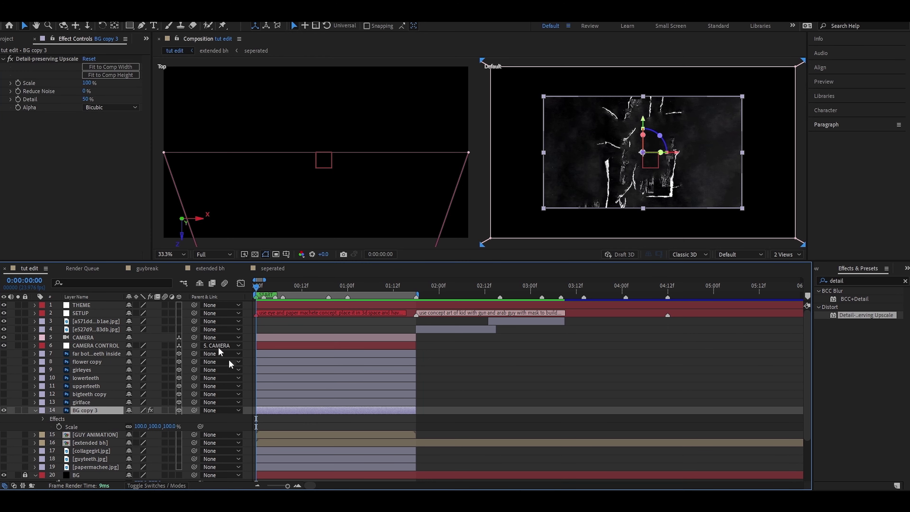
Set the upscale effect's Alpha to Detail-preserving, Detail to 100% and Scale to 156%.
{"action": "left_click", "coordinate": [111, 108]}
{"action": "left_click", "coordinate": [102, 116]}
{"action": "left_click_drag", "start_coordinate": [187, 147], "coordinate": [325, 193]}
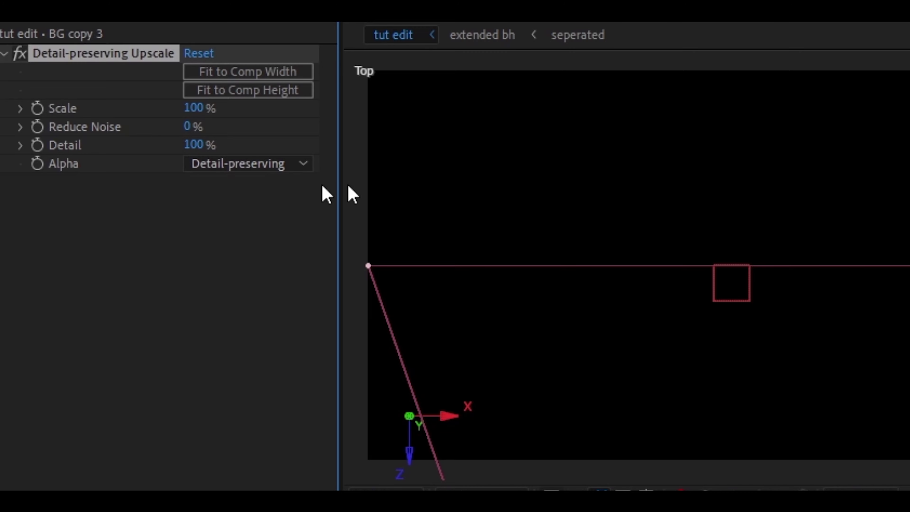
{"action": "left_click_drag", "start_coordinate": [202, 114], "coordinate": [244, 93]}
{"action": "left_click_drag", "start_coordinate": [113, 76], "coordinate": [37, 304]}
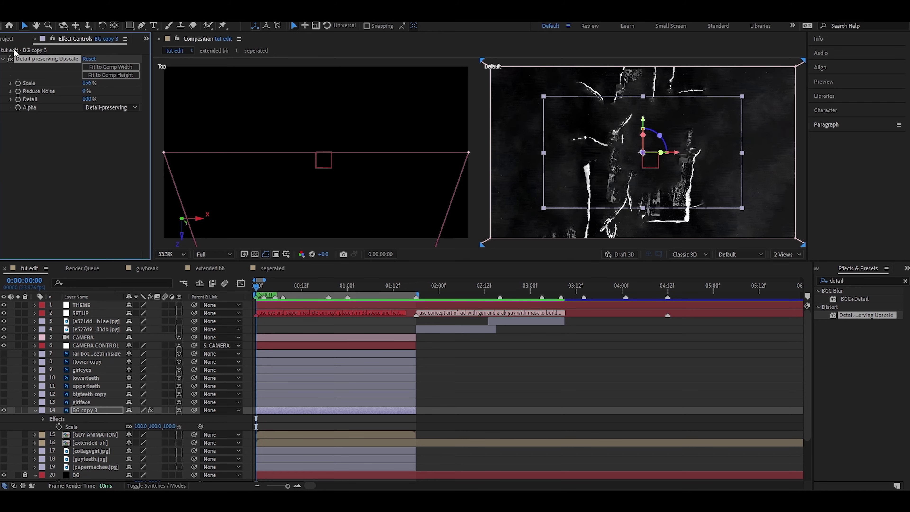
Try matching the upscale on BG copy 3 with a layer Scale of 157%, then undo the layer scaling.
{"action": "left_click_drag", "start_coordinate": [140, 426], "coordinate": [157, 419]}
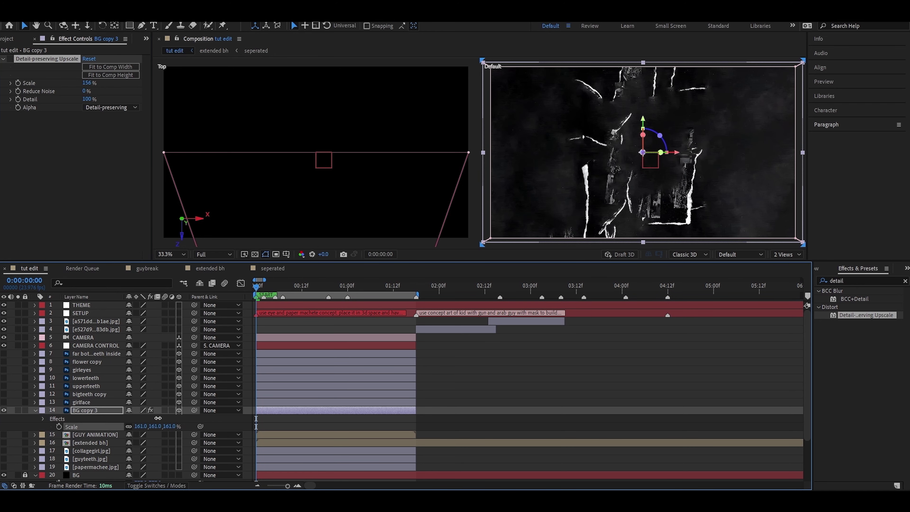
{"action": "left_click_drag", "start_coordinate": [637, 143], "coordinate": [551, 385]}
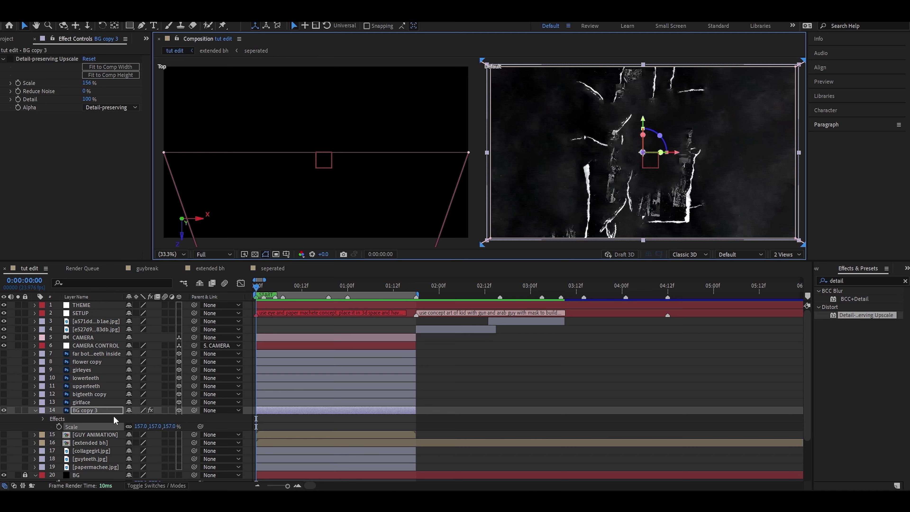
{"action": "right_click", "coordinate": [101, 433]}
{"action": "left_click", "coordinate": [74, 422]}
{"action": "left_click", "coordinate": [76, 427]}
{"action": "key", "text": "ctrl+z"}
Save the project and set the Detail-preserving Upscale Scale on BG copy 3 to 157%.
{"action": "left_click", "coordinate": [97, 410]}
{"action": "key", "text": "ctrl+s"}
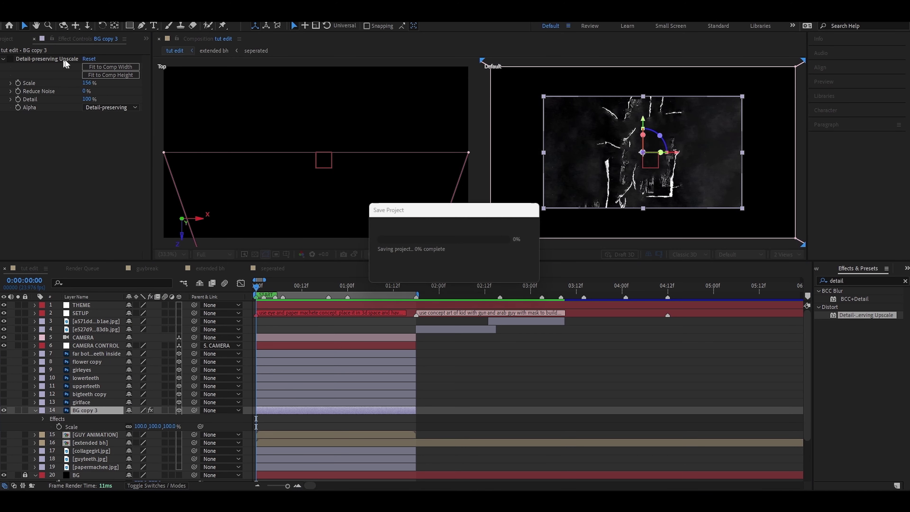
{"action": "left_click", "coordinate": [89, 83]}
{"action": "key", "text": "Return"}
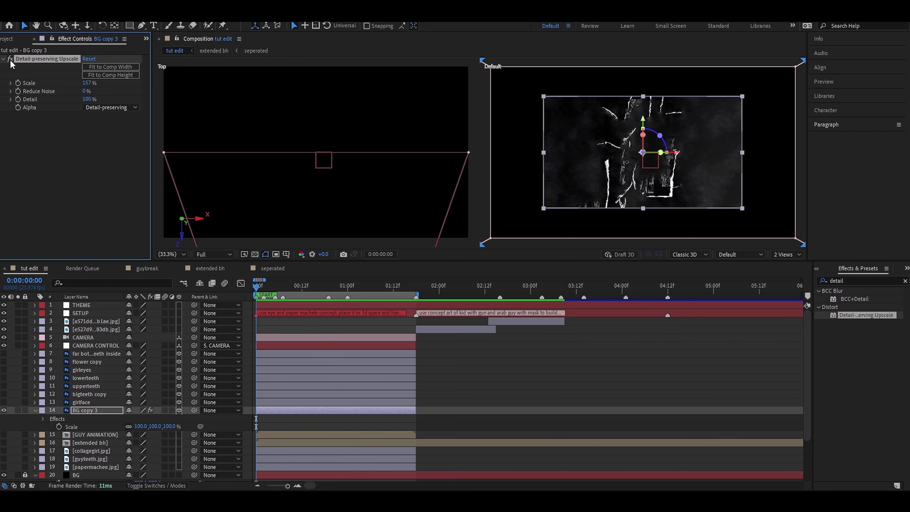
Examine the detail quality of the upscaled BG copy 3 background up close.
{"action": "scroll", "coordinate": [557, 196], "scroll_direction": "up", "scroll_amount": 4}
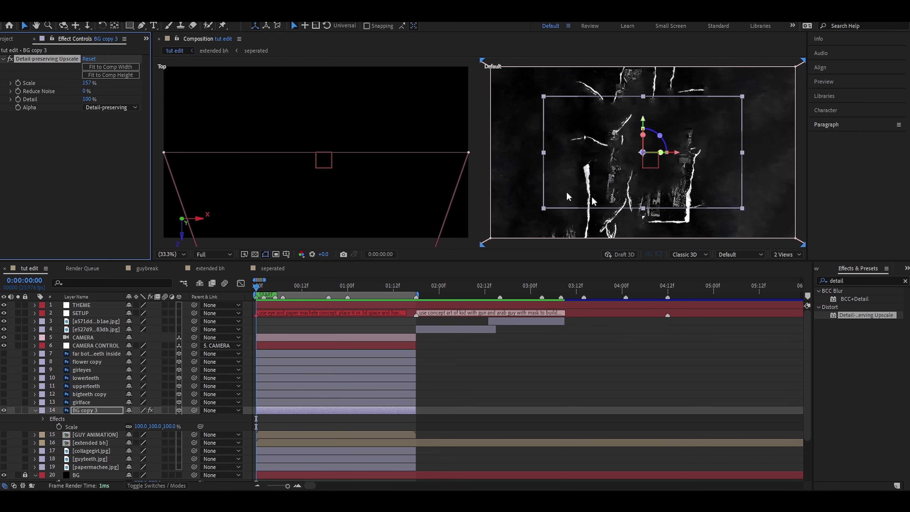
{"action": "scroll", "coordinate": [638, 148], "scroll_direction": "down", "scroll_amount": 2}
{"action": "left_click_drag", "start_coordinate": [638, 136], "coordinate": [498, 164]}
{"action": "scroll", "coordinate": [640, 149], "scroll_direction": "up", "scroll_amount": 1}
{"action": "left_click_drag", "start_coordinate": [643, 149], "coordinate": [657, 212]}
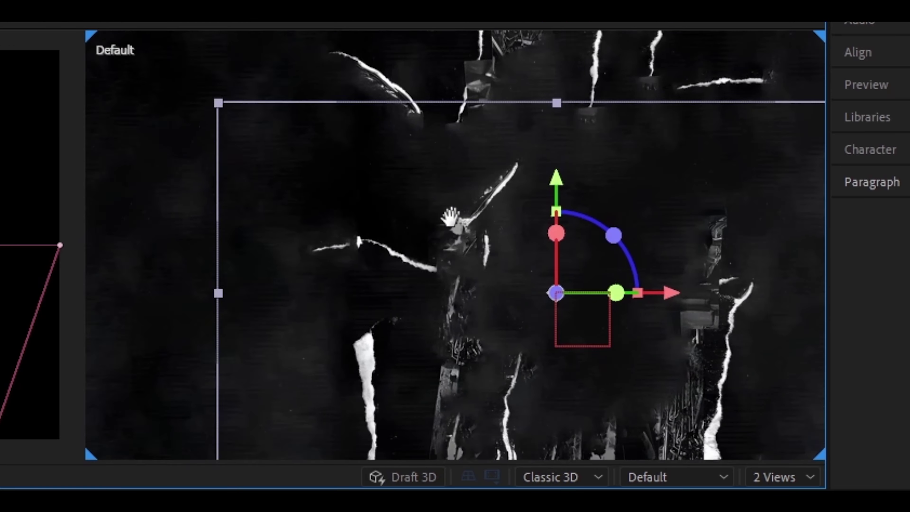
{"action": "left_click_drag", "start_coordinate": [487, 383], "coordinate": [878, 418]}
{"action": "left_click_drag", "start_coordinate": [341, 321], "coordinate": [649, 359]}
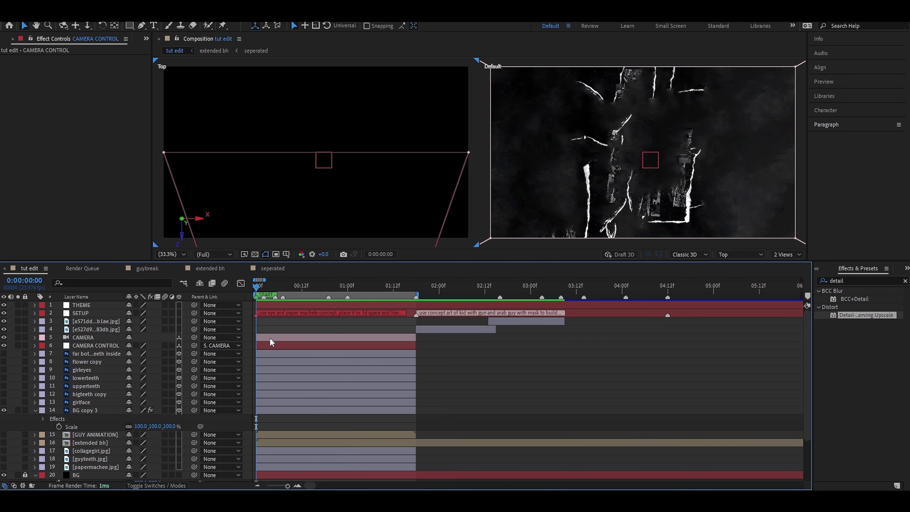
Make the far bottom teeth inside layer visible and parent CAMERA to the CAMERA CONTROL null.
{"action": "scroll", "coordinate": [313, 155], "scroll_direction": "down", "scroll_amount": 4}
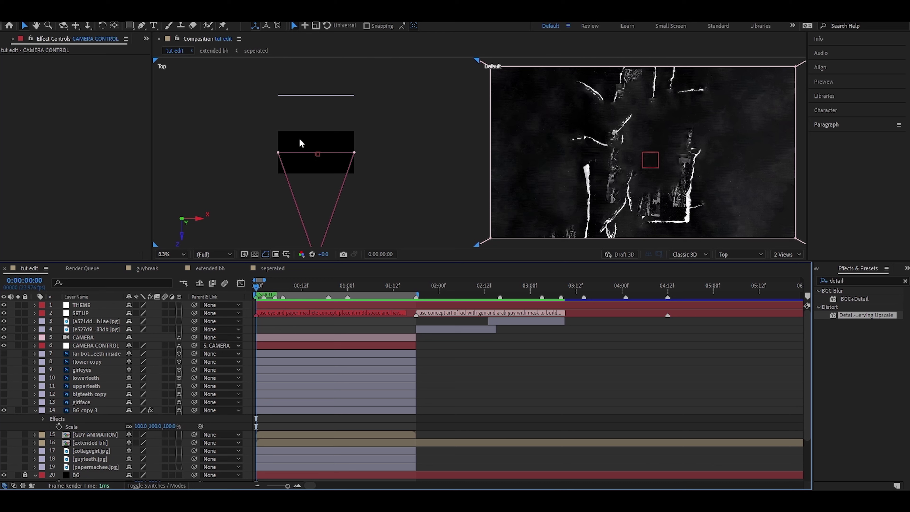
{"action": "left_click", "coordinate": [306, 346]}
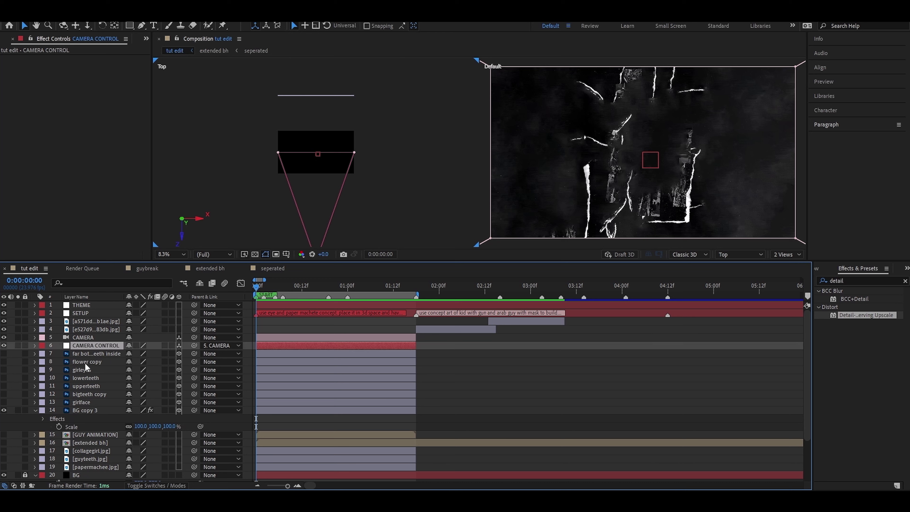
{"action": "left_click", "coordinate": [4, 359]}
{"action": "left_click", "coordinate": [6, 354]}
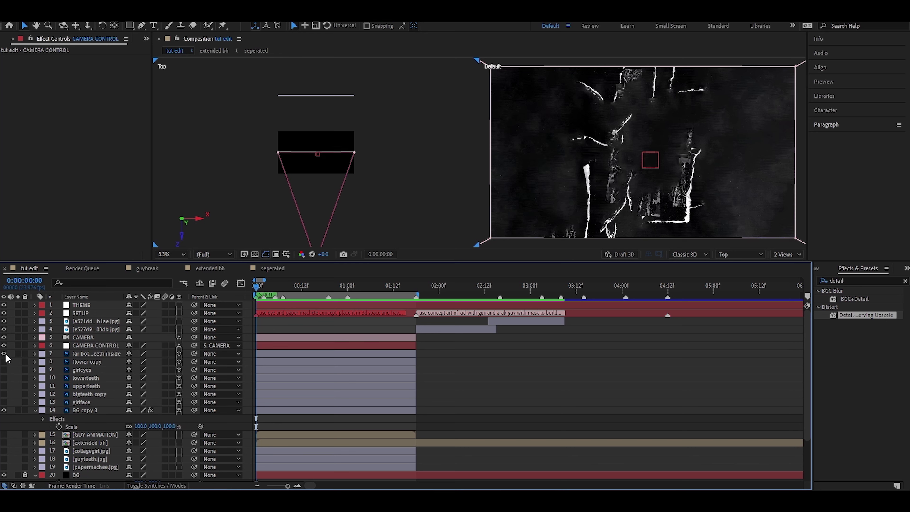
{"action": "left_click", "coordinate": [285, 347]}
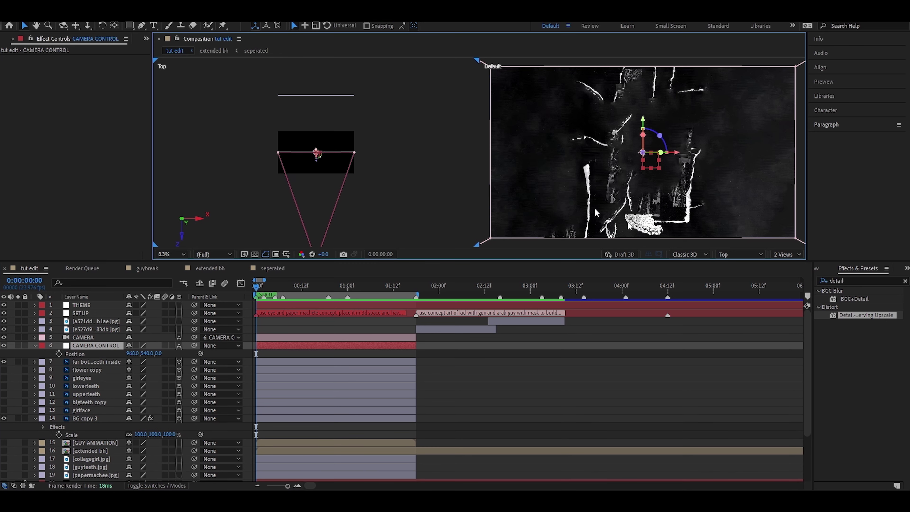
Switch the second view to Active Camera (CAMERA) while test-moving CAMERA CONTROL along X, then undo the moves.
{"action": "left_click", "coordinate": [549, 68]}
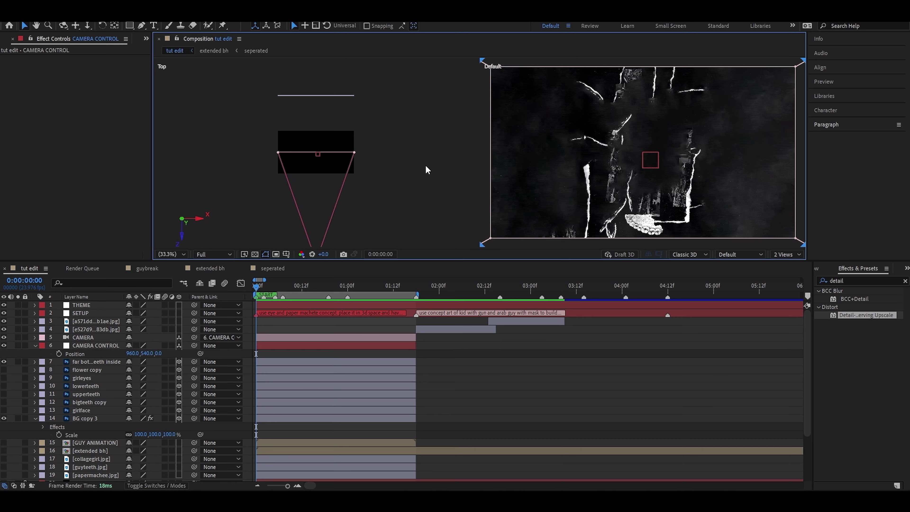
{"action": "left_click_drag", "start_coordinate": [132, 353], "coordinate": [340, 364]}
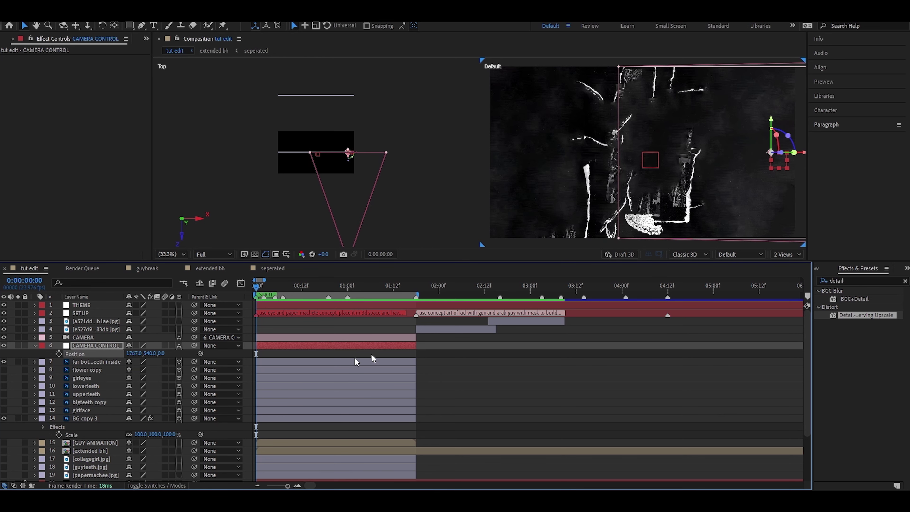
{"action": "left_click", "coordinate": [738, 254]}
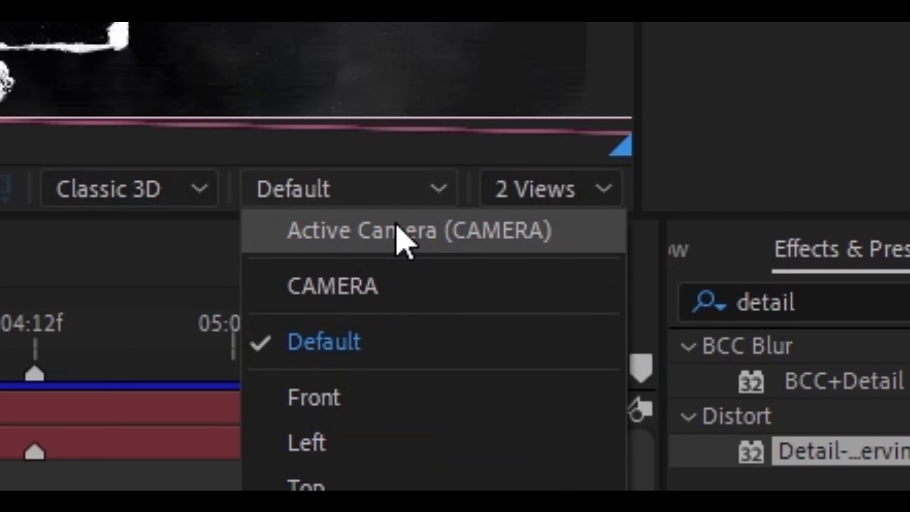
{"action": "left_click", "coordinate": [398, 235]}
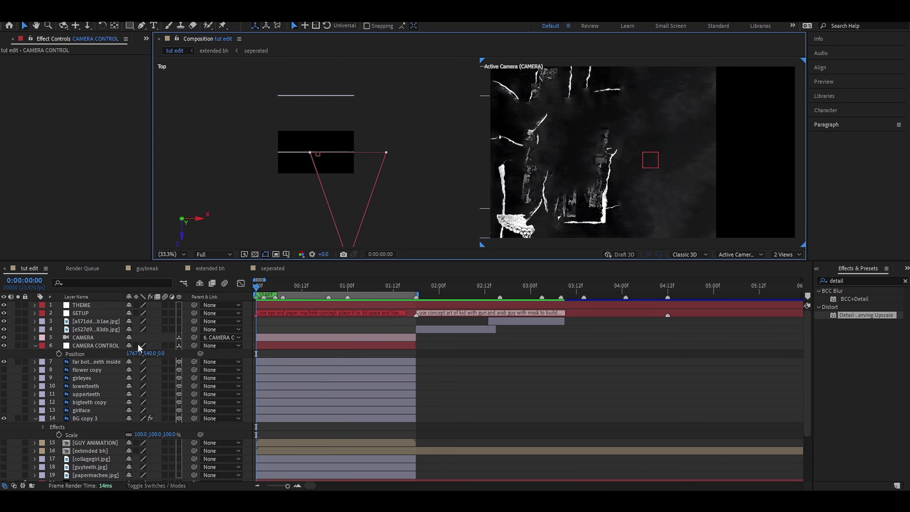
{"action": "left_click_drag", "start_coordinate": [133, 353], "coordinate": [0, 405]}
{"action": "key", "text": "ctrl+z"}
{"action": "key", "text": "ctrl+z"}
Make the collage layers from flower copy to girlface visible again and save the project.
{"action": "left_click", "coordinate": [5, 363]}
{"action": "left_click", "coordinate": [6, 369]}
{"action": "mouse_move", "coordinate": [7, 372]}
{"action": "left_mouse_down"}
{"action": "mouse_move", "coordinate": [6, 415]}
{"action": "mouse_move", "coordinate": [8, 364]}
{"action": "left_mouse_up"}
{"action": "left_click", "coordinate": [469, 414]}
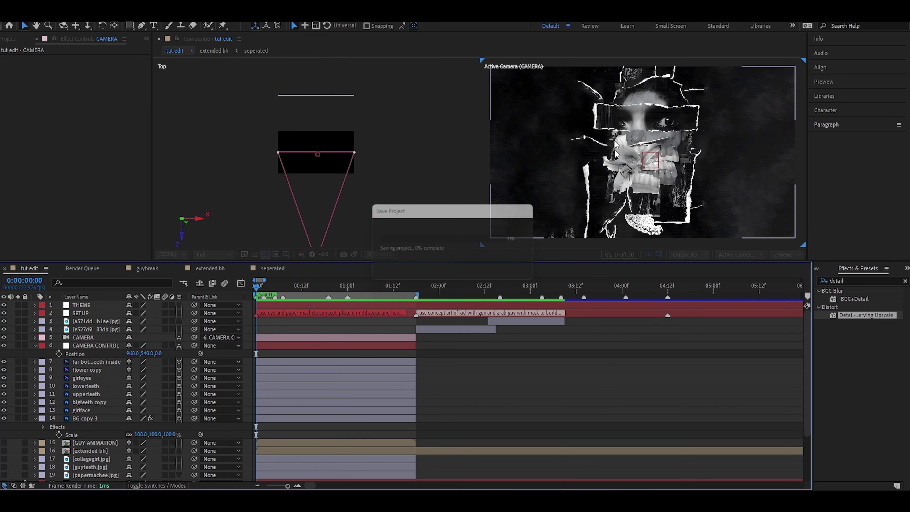
{"action": "scroll", "coordinate": [700, 129], "scroll_direction": "down", "scroll_amount": 2}
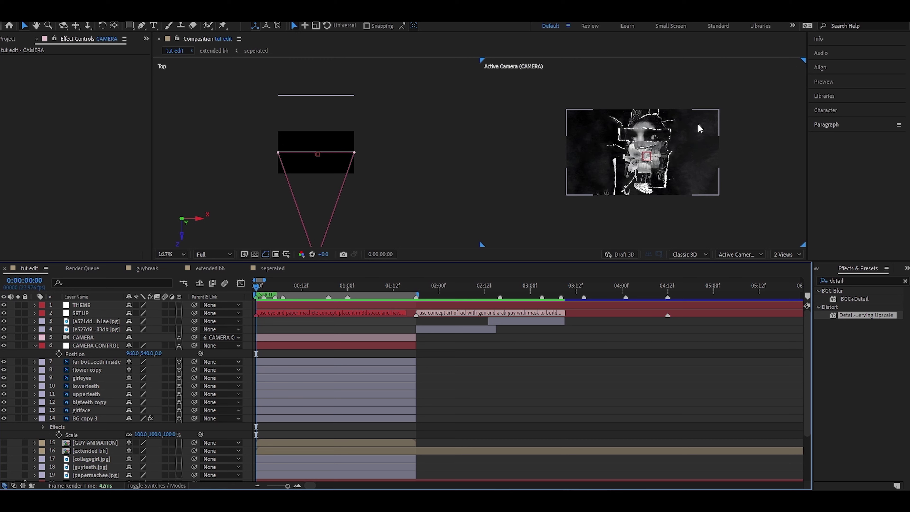
{"action": "scroll", "coordinate": [699, 129], "scroll_direction": "up", "scroll_amount": 2}
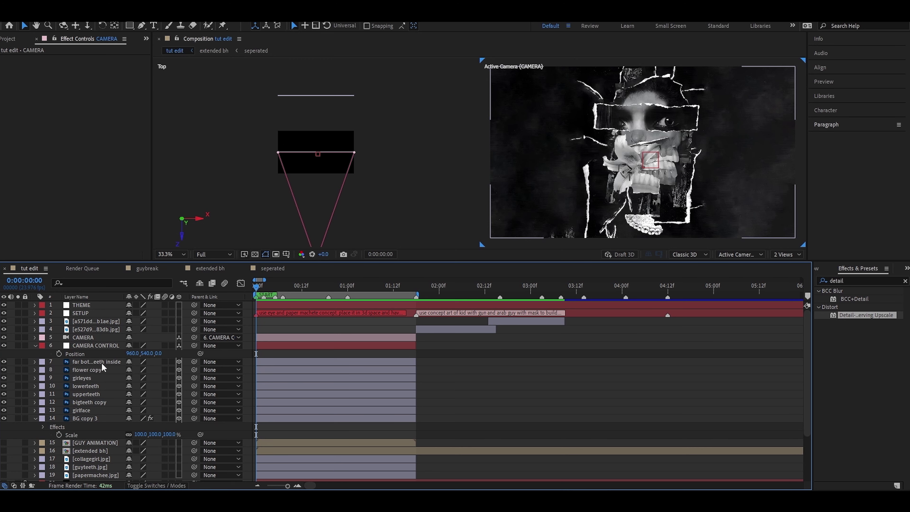
{"action": "left_click", "coordinate": [102, 363]}
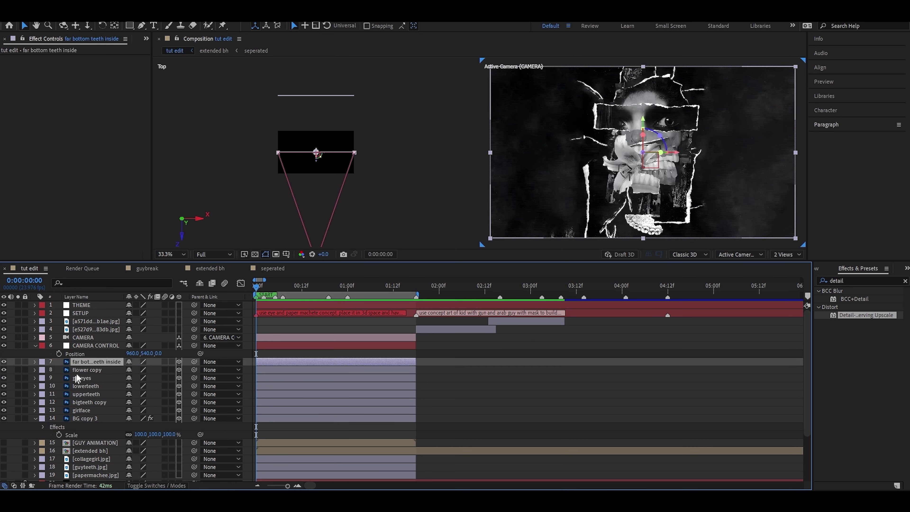
{"action": "left_click", "coordinate": [94, 369]}
{"action": "scroll", "coordinate": [315, 119], "scroll_direction": "down", "scroll_amount": 2}
{"action": "scroll", "coordinate": [316, 120], "scroll_direction": "up", "scroll_amount": 3}
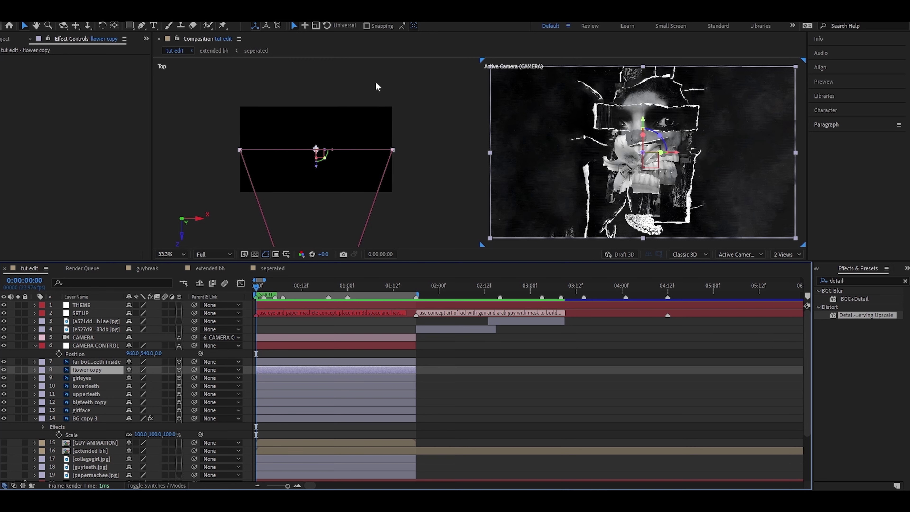
Swap the two composition views so the first shows Active Camera (CAMERA) and the second shows Top.
{"action": "left_click", "coordinate": [291, 78]}
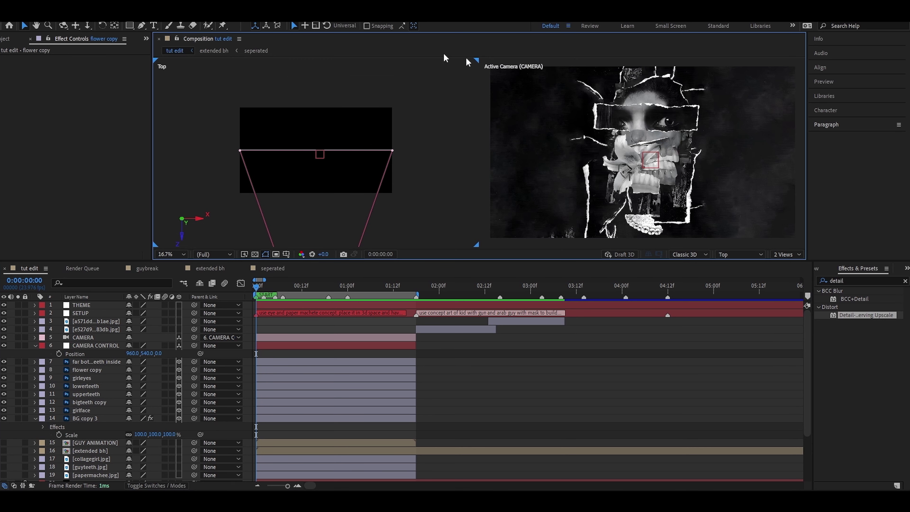
{"action": "left_click", "coordinate": [740, 255]}
{"action": "left_click", "coordinate": [694, 71]}
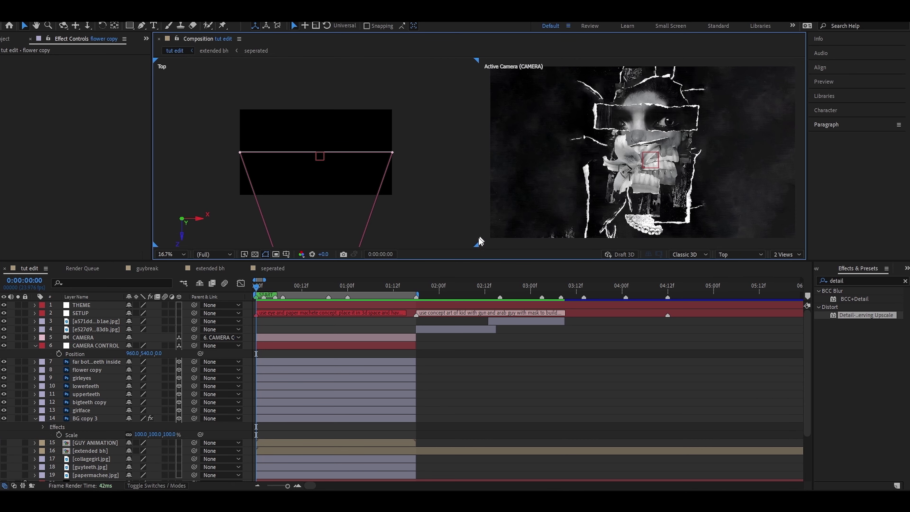
{"action": "left_click", "coordinate": [734, 222]}
{"action": "left_click", "coordinate": [749, 254]}
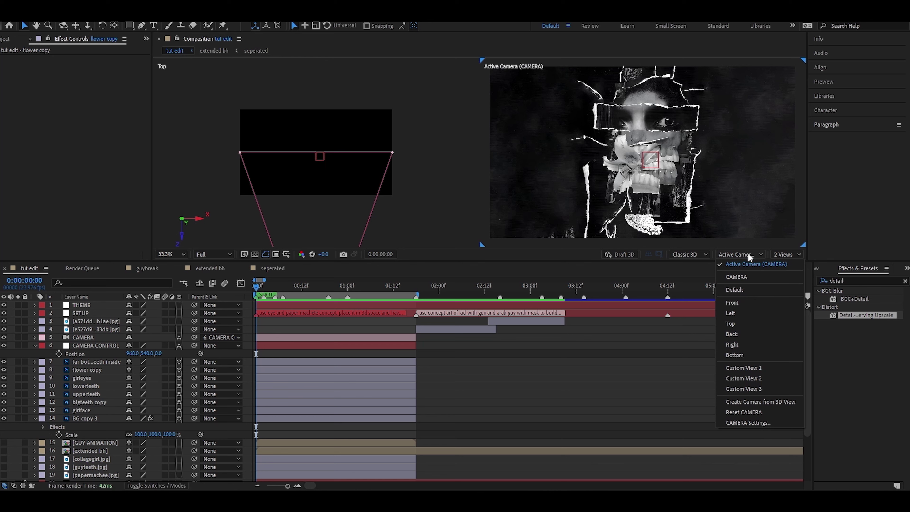
{"action": "left_click", "coordinate": [730, 324]}
{"action": "left_click", "coordinate": [739, 254]}
{"action": "left_click", "coordinate": [734, 263]}
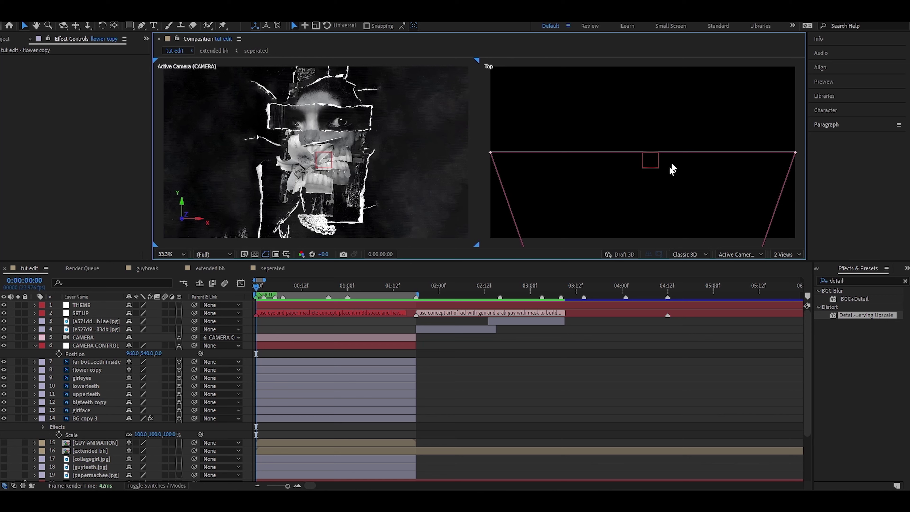
Reveal the Position property of every collage layer from far bottom teeth inside to girlface.
{"action": "scroll", "coordinate": [680, 161], "scroll_direction": "down", "scroll_amount": 1}
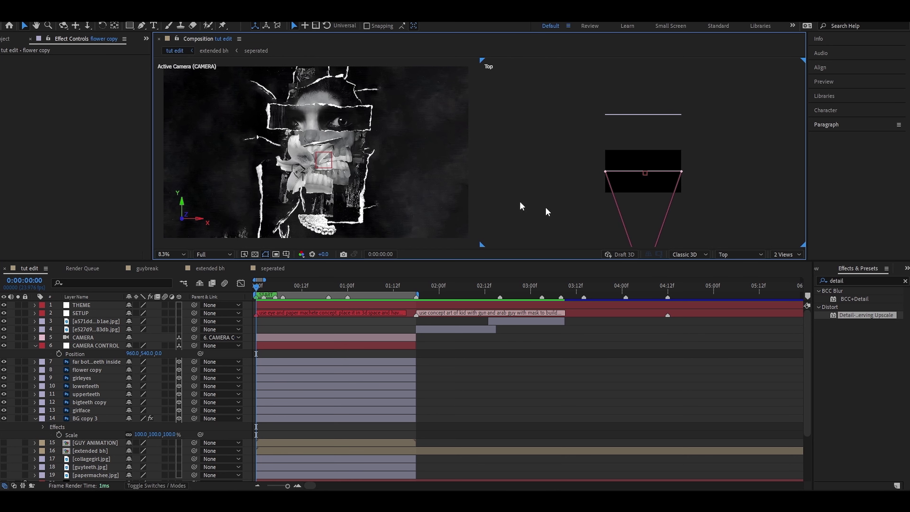
{"action": "left_click", "coordinate": [172, 254]}
{"action": "left_click", "coordinate": [172, 339]}
{"action": "scroll", "coordinate": [578, 103], "scroll_direction": "down", "scroll_amount": 4}
{"action": "left_click_drag", "start_coordinate": [619, 104], "coordinate": [602, 110]}
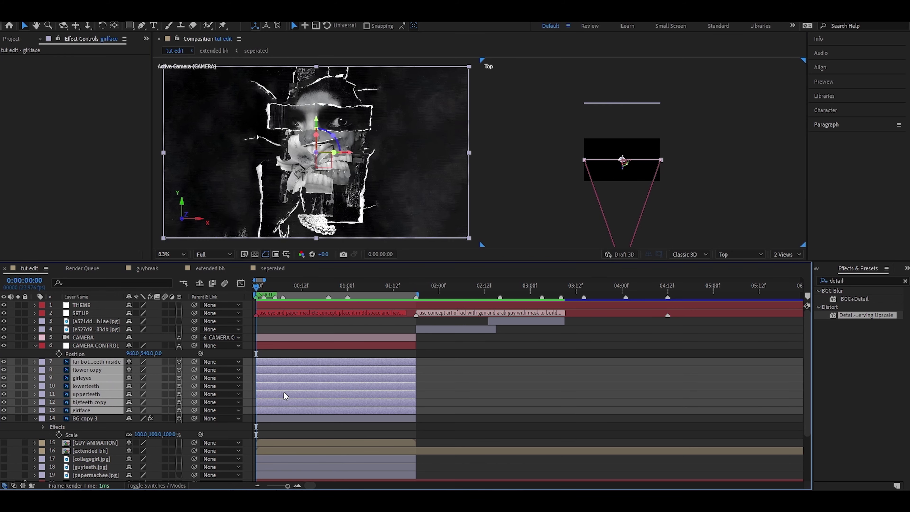
{"action": "key", "text": "p"}
{"action": "scroll", "coordinate": [439, 423], "scroll_direction": "down", "scroll_amount": 3}
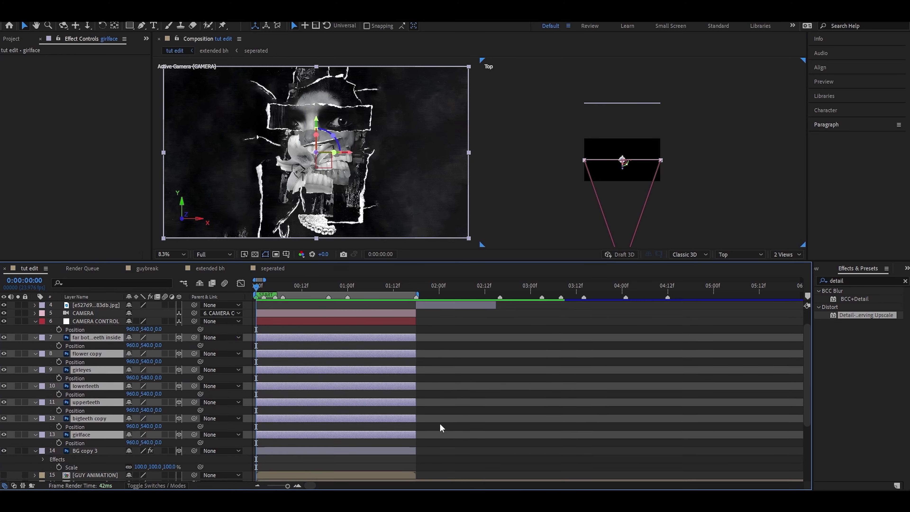
{"action": "left_click", "coordinate": [468, 394]}
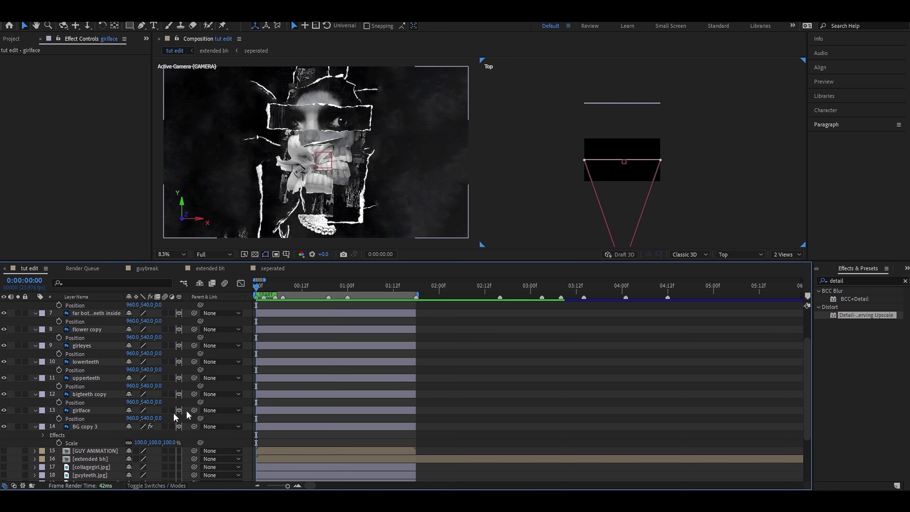
Try moving girlface along Z in both directions and lowerteeth along X, and undo the test moves.
{"action": "left_click_drag", "start_coordinate": [159, 418], "coordinate": [9, 430]}
{"action": "key", "text": "ctrl+z"}
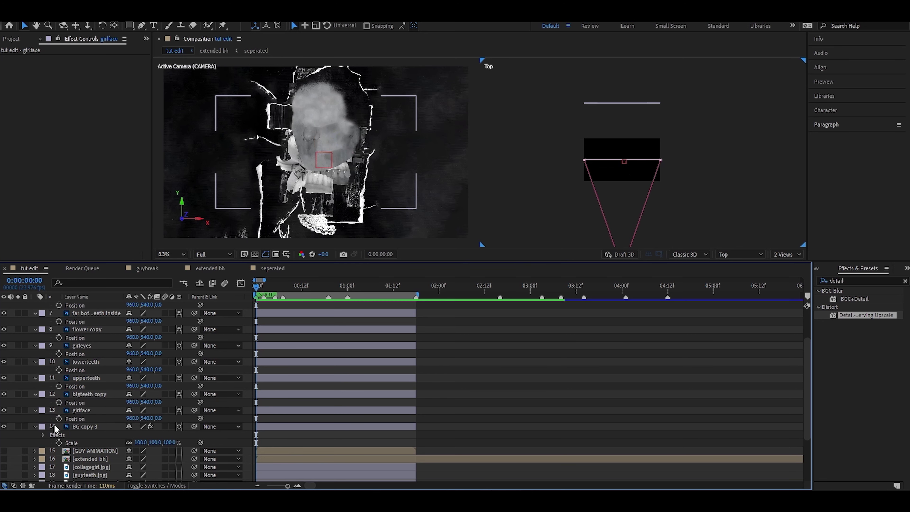
{"action": "left_click_drag", "start_coordinate": [158, 418], "coordinate": [339, 403]}
{"action": "key", "text": "ctrl+z"}
{"action": "left_click", "coordinate": [130, 370]}
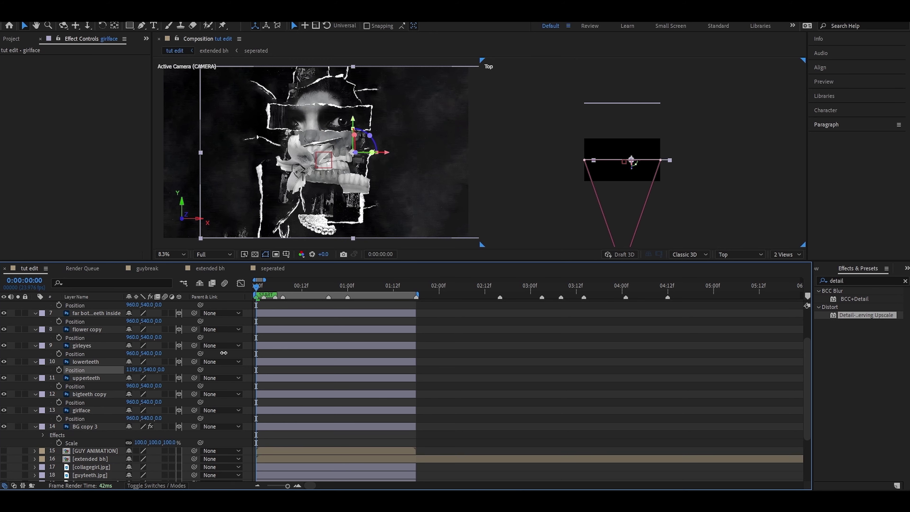
Bring the girleyes layer closer to the camera by setting its Z position to -1063.
{"action": "left_click", "coordinate": [134, 352]}
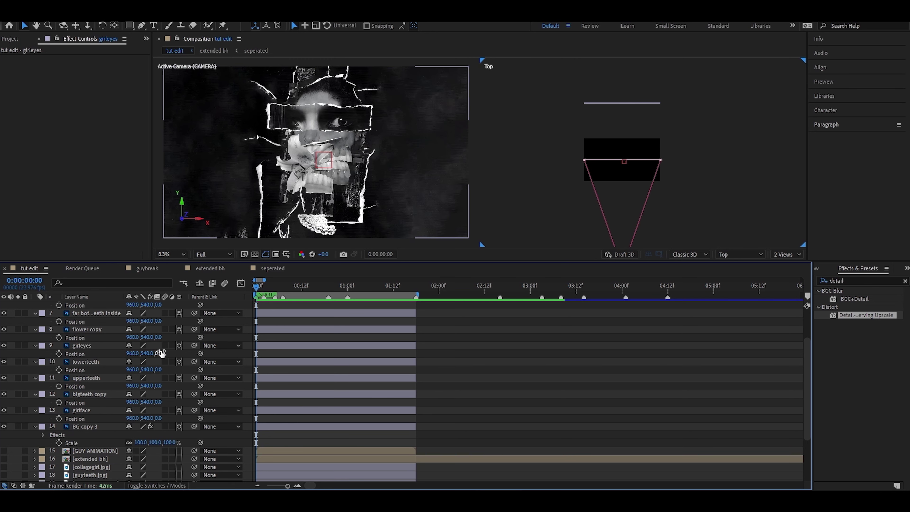
{"action": "left_click_drag", "start_coordinate": [160, 353], "coordinate": [33, 355]}
{"action": "left_click_drag", "start_coordinate": [623, 190], "coordinate": [622, 202]}
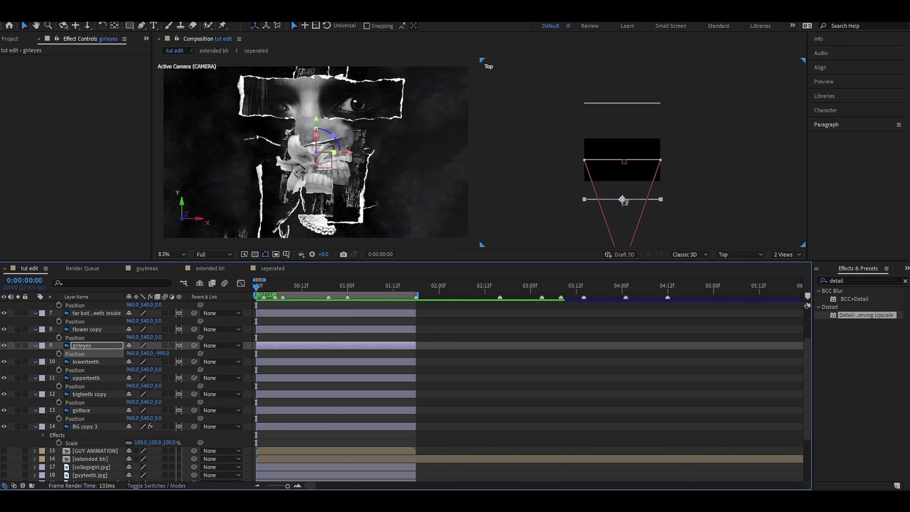
{"action": "left_click_drag", "start_coordinate": [162, 353], "coordinate": [154, 353]}
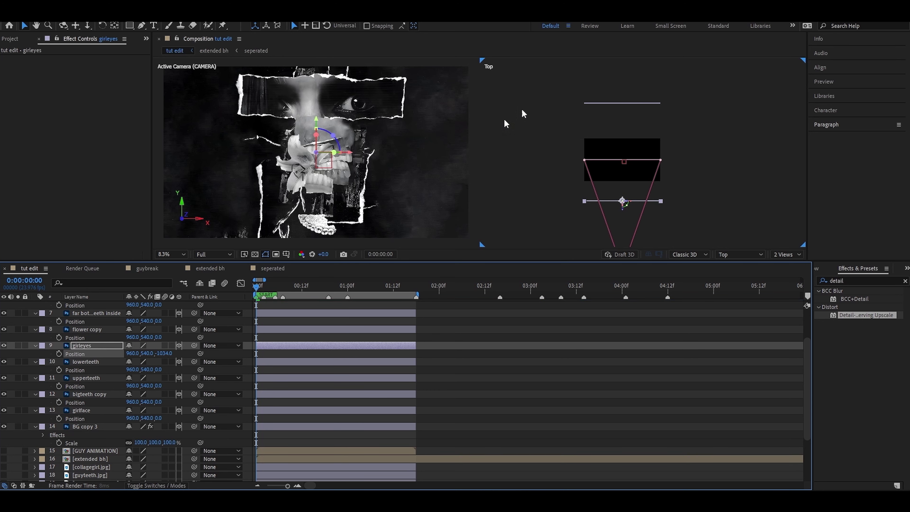
{"action": "left_click_drag", "start_coordinate": [163, 354], "coordinate": [157, 356]}
Hide all collage layers except girleyes and the BG copy 3 background.
{"action": "left_click", "coordinate": [4, 362]}
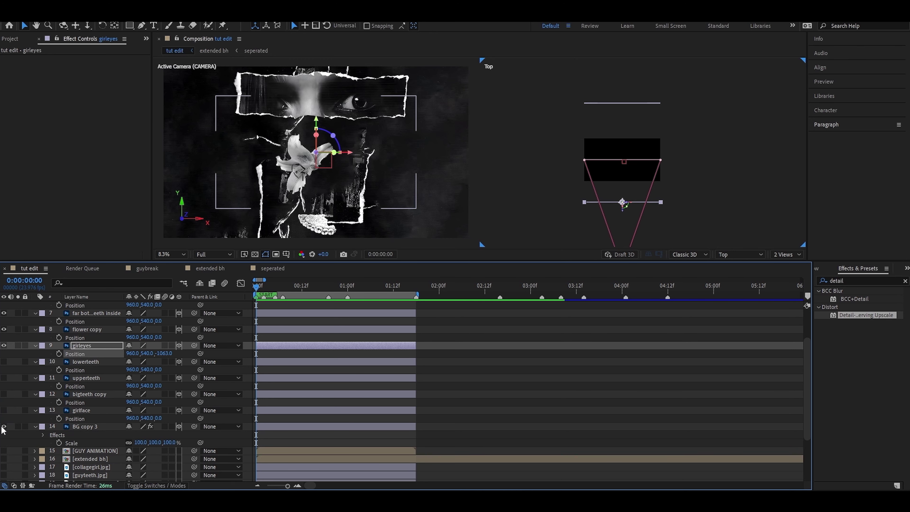
{"action": "scroll", "coordinate": [5, 336], "scroll_direction": "up", "scroll_amount": 3}
{"action": "left_click_drag", "start_coordinate": [4, 353], "coordinate": [4, 337]}
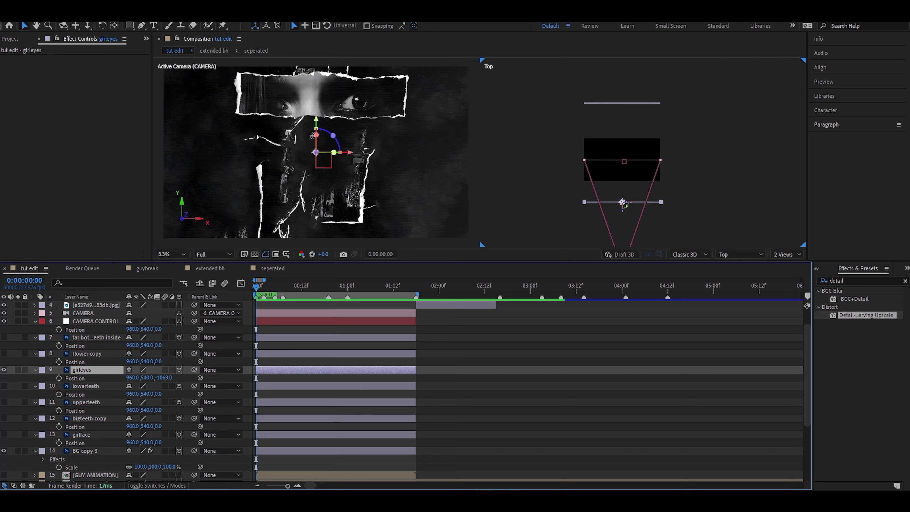
Lower girleyes to Y position 625.3 and turn on the proportional grid overlay in the camera view.
{"action": "left_click_drag", "start_coordinate": [338, 111], "coordinate": [339, 128]}
{"action": "left_click", "coordinate": [255, 254]}
{"action": "left_click", "coordinate": [327, 276]}
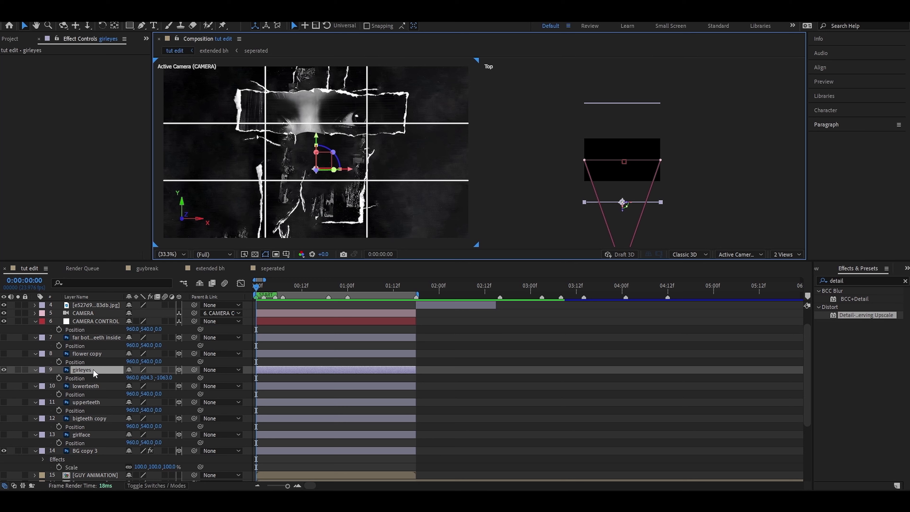
{"action": "left_click_drag", "start_coordinate": [151, 377], "coordinate": [149, 381]}
Show girlface and place it at 901.2, 660.1, -890, and move girleyes to 918.2, 669.4, -970.
{"action": "left_click_drag", "start_coordinate": [158, 443], "coordinate": [118, 444]}
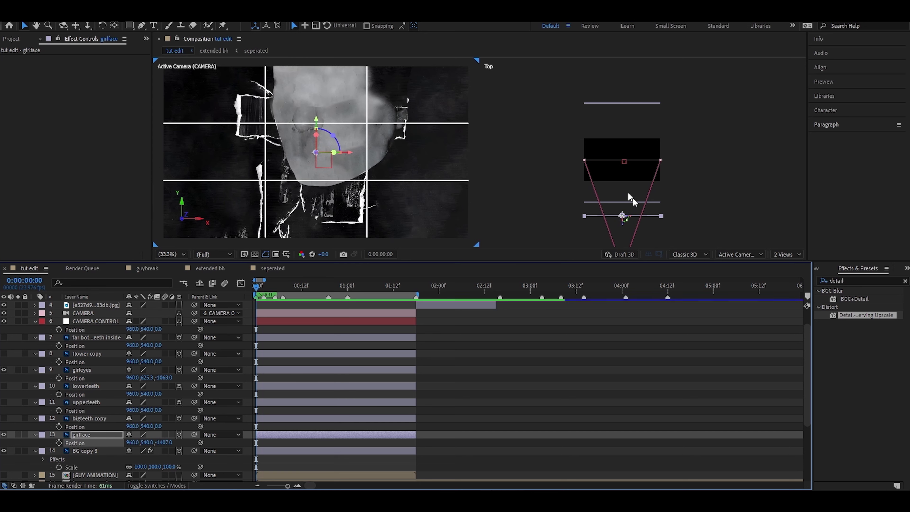
{"action": "left_click_drag", "start_coordinate": [164, 443], "coordinate": [349, 390]}
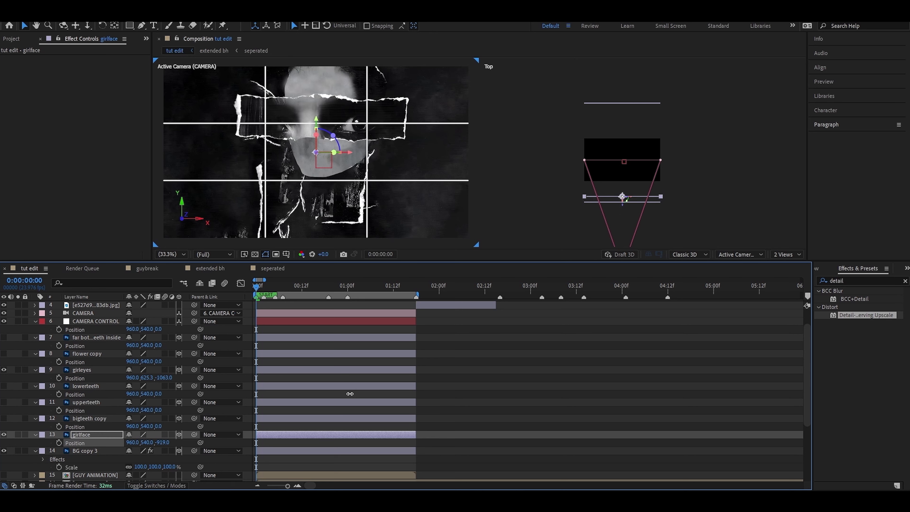
{"action": "left_click_drag", "start_coordinate": [145, 442], "coordinate": [194, 451]}
{"action": "left_click_drag", "start_coordinate": [323, 161], "coordinate": [312, 164]}
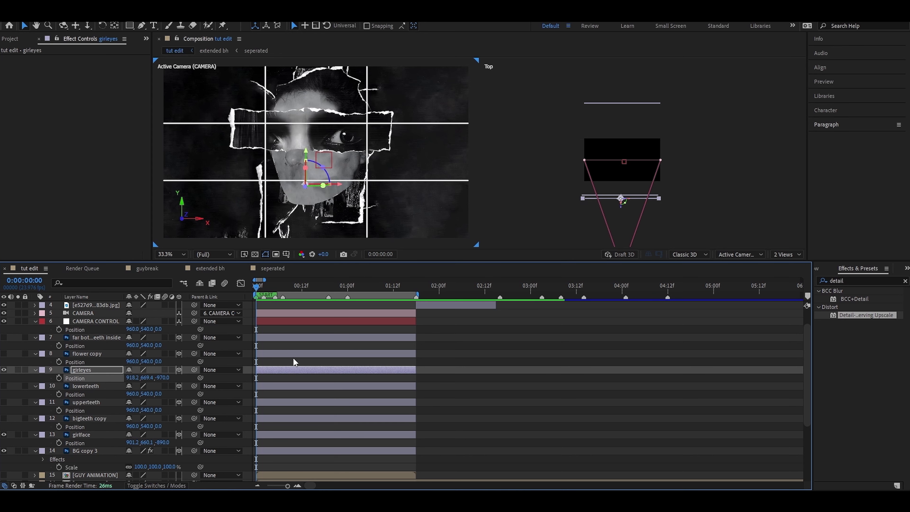
{"action": "scroll", "coordinate": [395, 184], "scroll_direction": "down", "scroll_amount": 4}
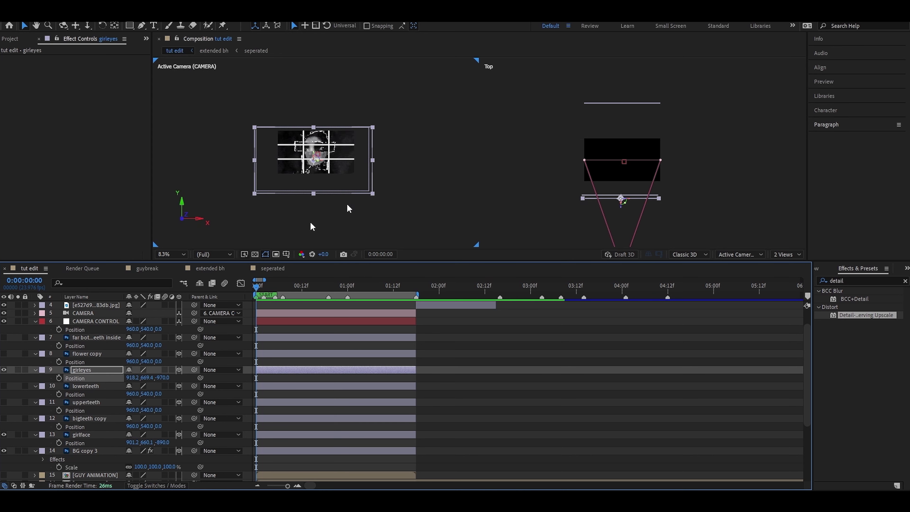
{"action": "scroll", "coordinate": [397, 162], "scroll_direction": "up", "scroll_amount": 4}
{"action": "left_click_drag", "start_coordinate": [380, 150], "coordinate": [385, 147]}
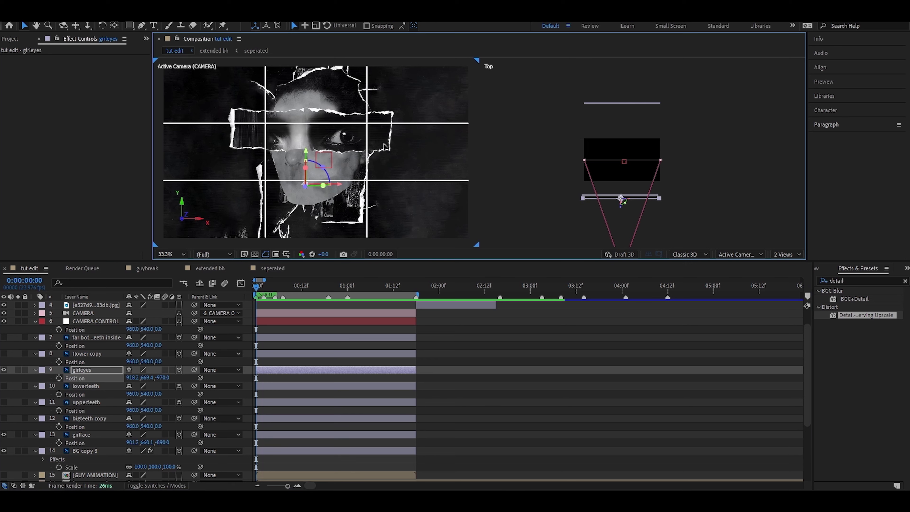
{"action": "scroll", "coordinate": [386, 148], "scroll_direction": "down", "scroll_amount": 2}
{"action": "key", "text": "ctrl+z"}
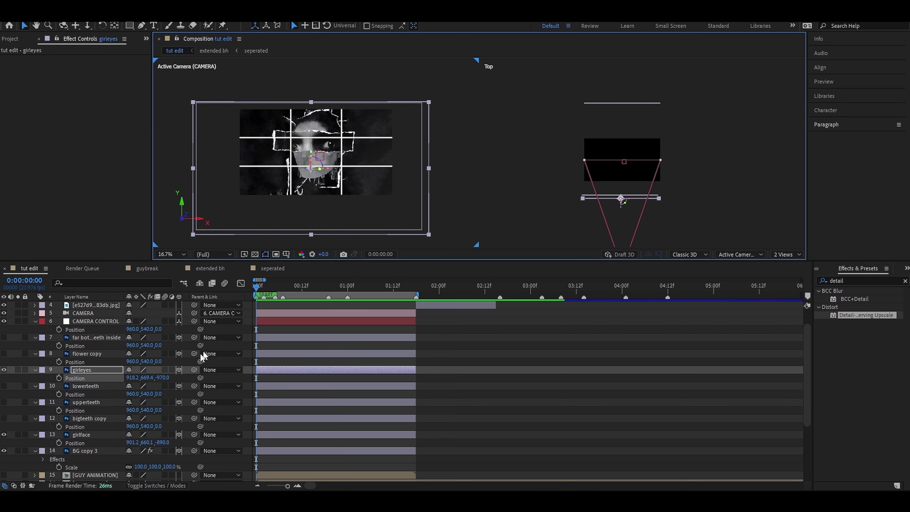
Shift girleyes and girlface together to the right, to X positions 933.7 and 916.7.
{"action": "left_click", "coordinate": [102, 373]}
{"action": "left_click", "coordinate": [93, 435], "text": "ctrl"}
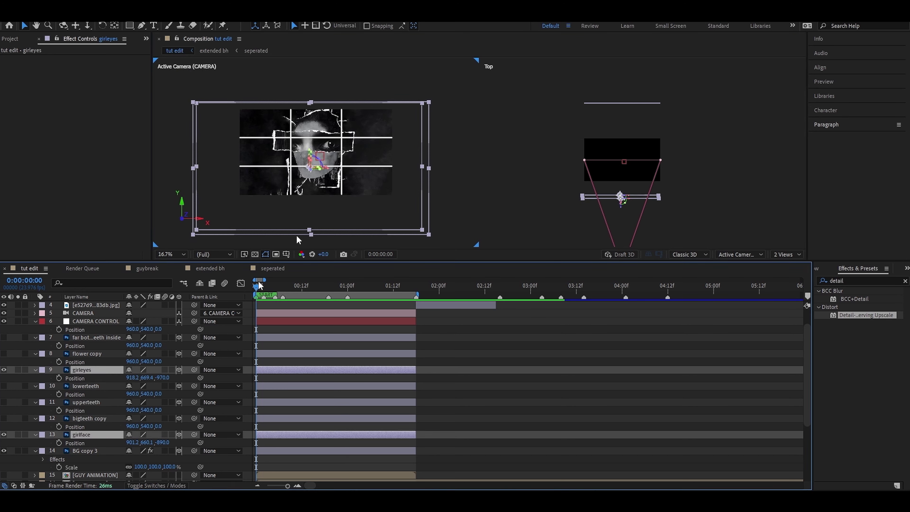
{"action": "left_click_drag", "start_coordinate": [396, 122], "coordinate": [398, 118]}
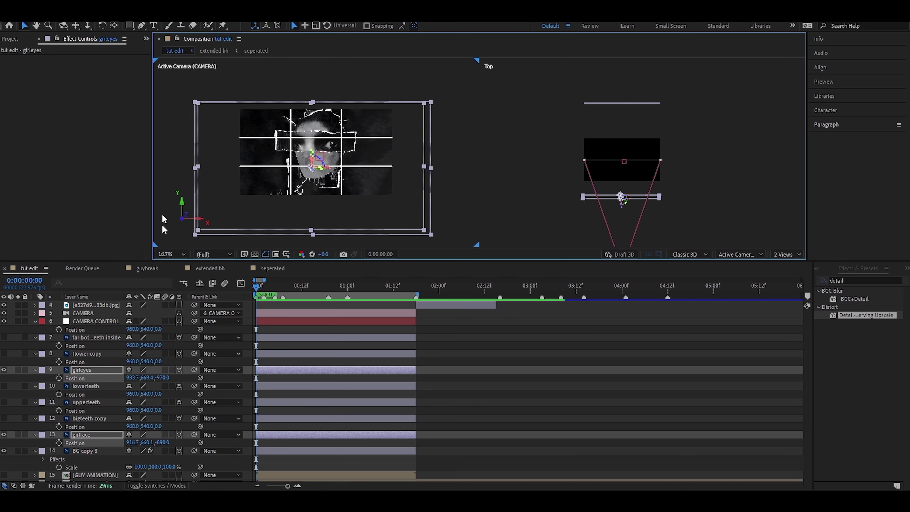
{"action": "left_click", "coordinate": [171, 254]}
{"action": "left_click", "coordinate": [198, 274]}
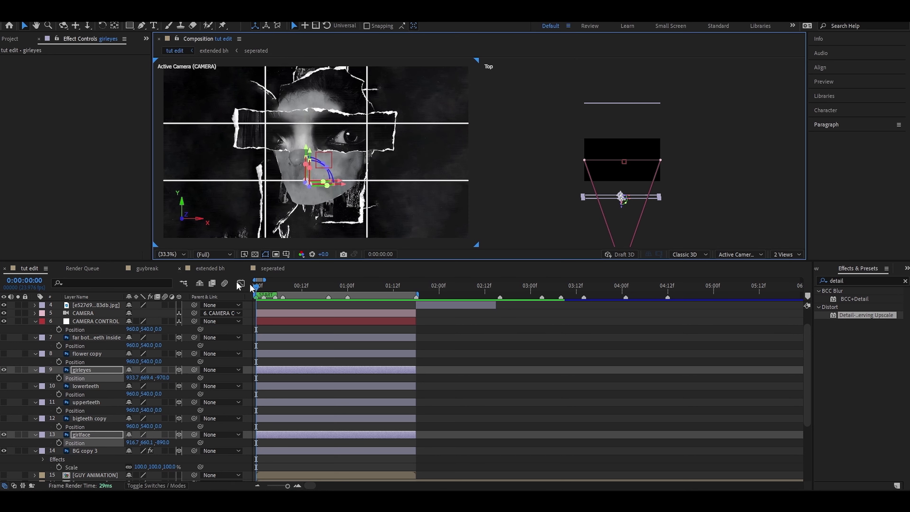
Spread the face pieces in depth, with girleyes at Z -862, girlface at Z -518 and lowerteeth at Z -1020.
{"action": "left_click", "coordinate": [395, 307]}
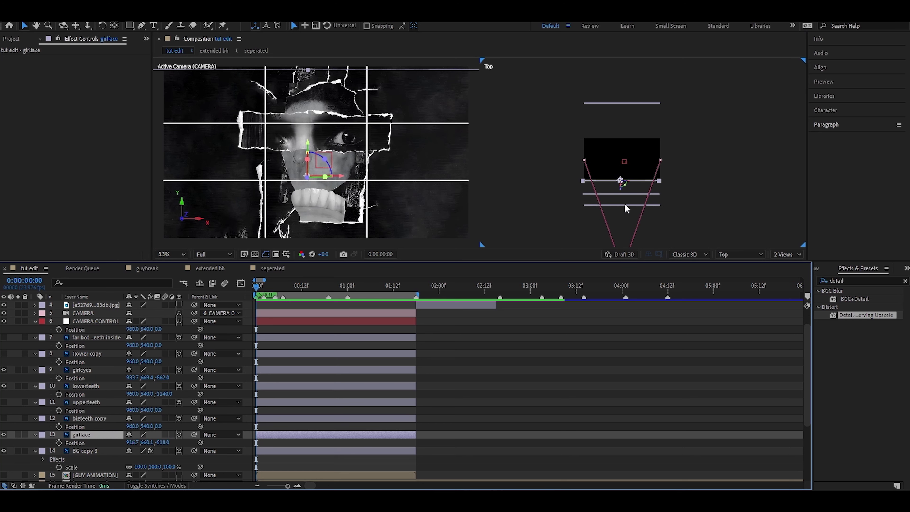
{"action": "left_click", "coordinate": [624, 204]}
{"action": "mouse_move", "coordinate": [622, 212]}
{"action": "left_mouse_down"}
{"action": "mouse_move", "coordinate": [628, 202]}
{"action": "mouse_move", "coordinate": [625, 209]}
{"action": "left_mouse_up"}
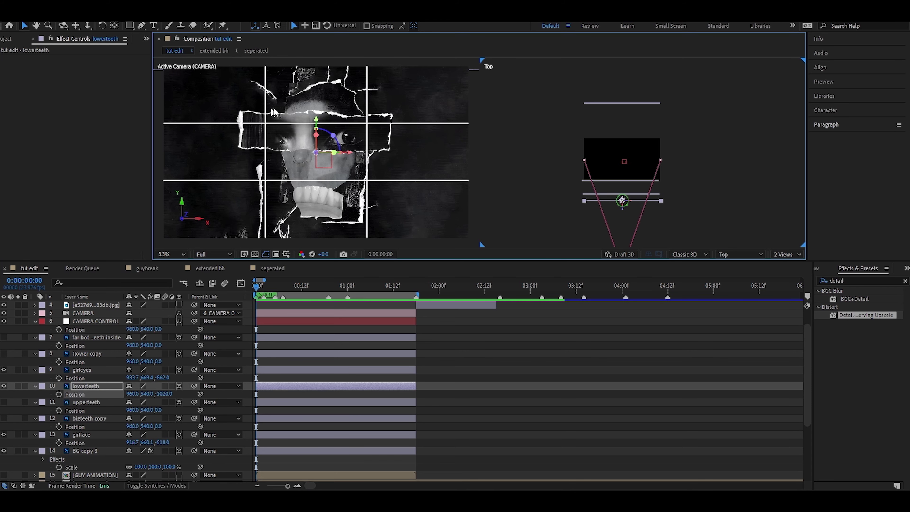
{"action": "left_click", "coordinate": [91, 404]}
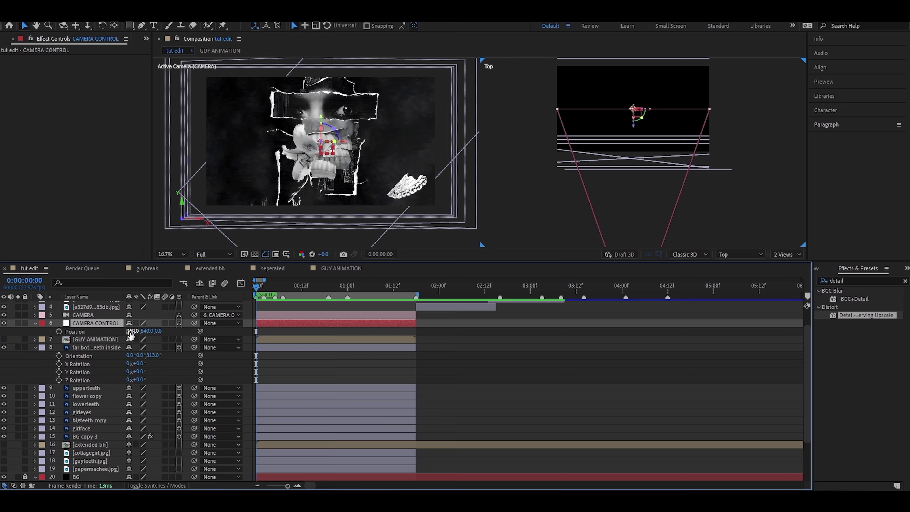
Test-move the CAMERA CONTROL null along X to check the layers' parallax, and undo the move.
{"action": "left_click_drag", "start_coordinate": [132, 331], "coordinate": [323, 329]}
{"action": "key", "text": "ctrl+z"}
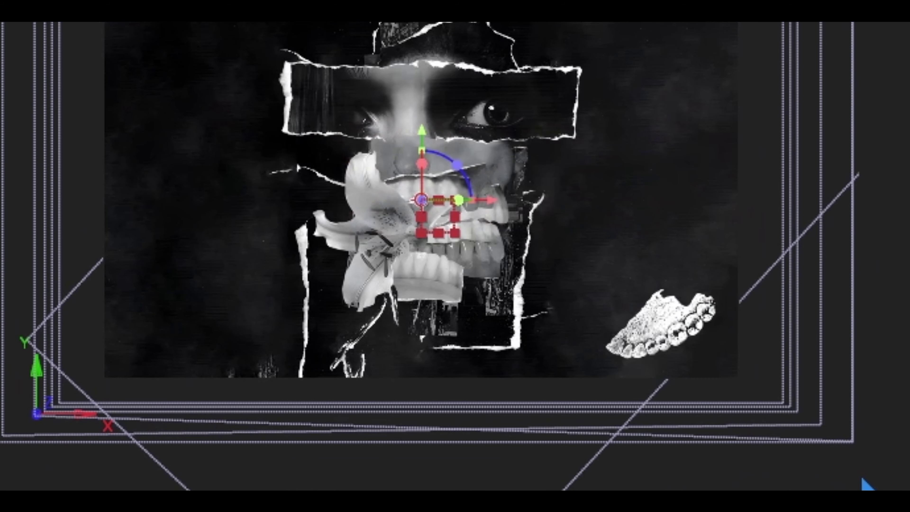
{"action": "left_click", "coordinate": [486, 359]}
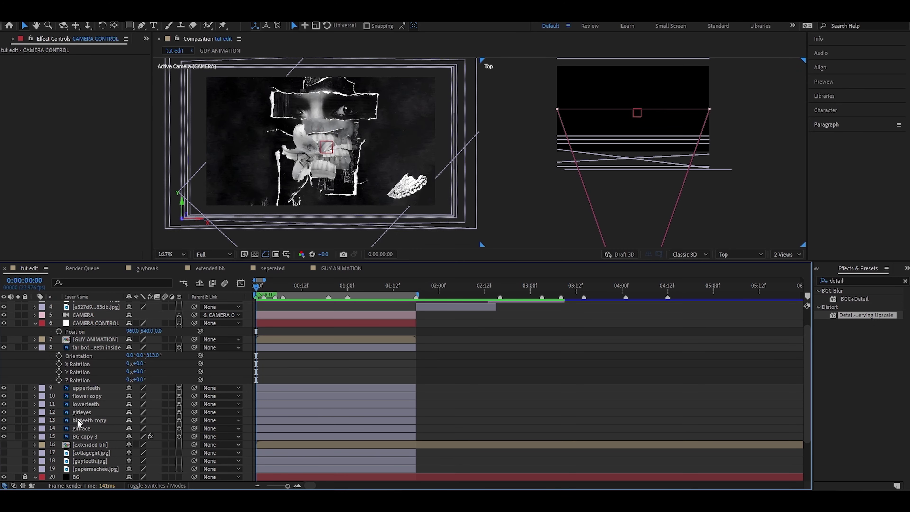
Raise the BG copy 3 background layer slightly by setting its Y position to 512.
{"action": "left_click", "coordinate": [81, 436]}
{"action": "key", "text": "p"}
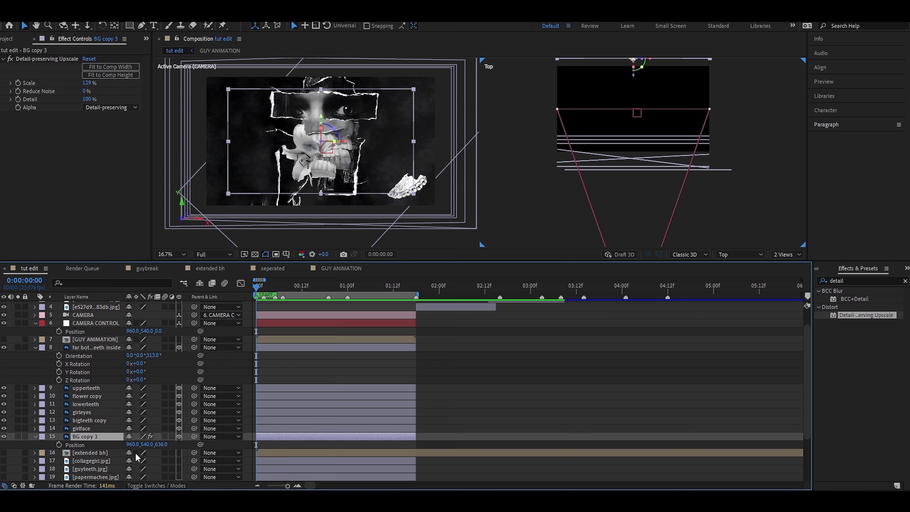
{"action": "left_click_drag", "start_coordinate": [161, 447], "coordinate": [142, 450]}
{"action": "key", "text": "ctrl+z"}
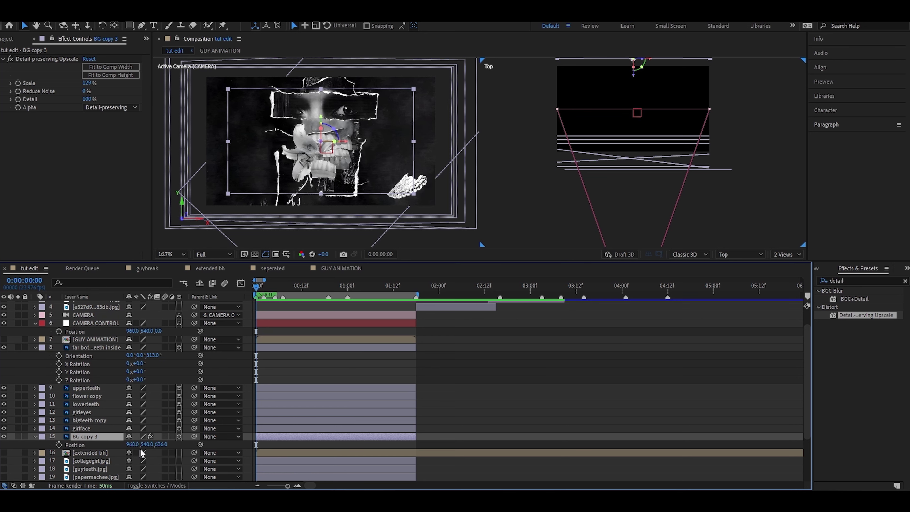
{"action": "left_click_drag", "start_coordinate": [152, 444], "coordinate": [157, 423]}
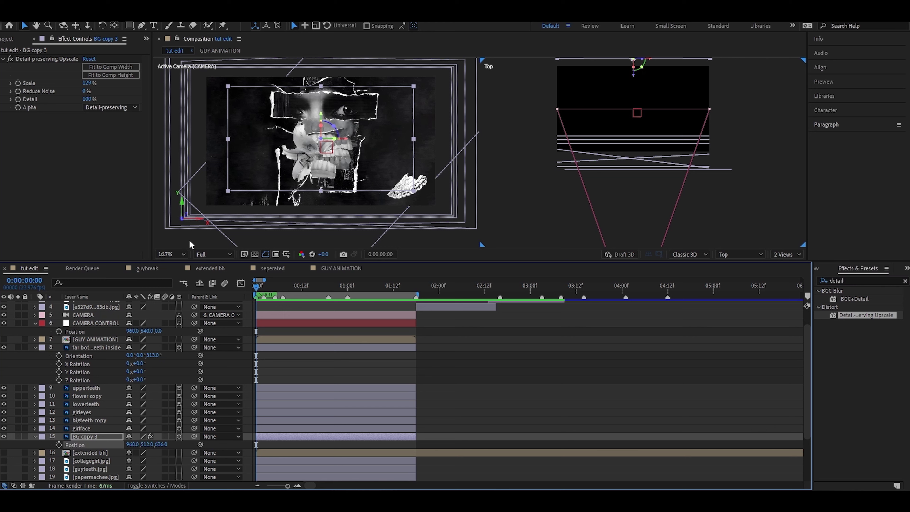
Reveal the rotation properties of the far bottom teeth inside, upperteeth and girleyes layers, and save the project.
{"action": "left_click", "coordinate": [186, 351]}
{"action": "key", "text": "r"}
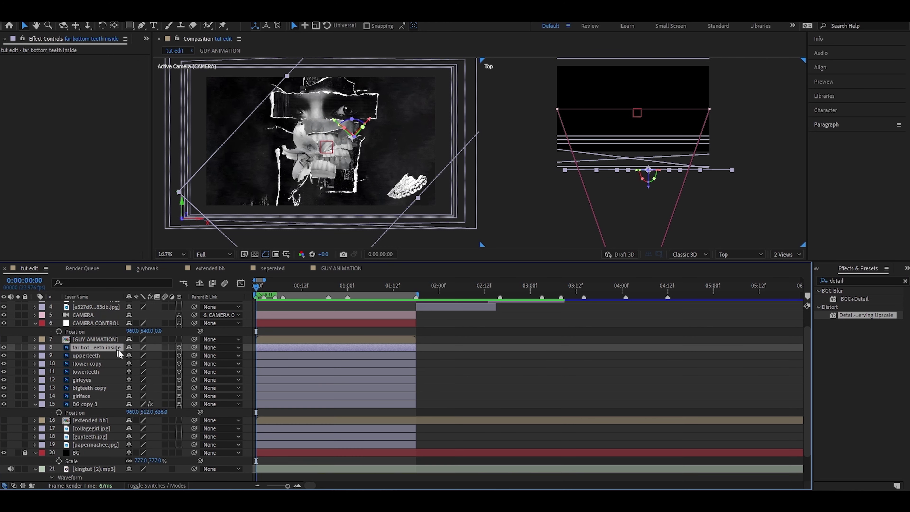
{"action": "key", "text": "r"}
{"action": "left_click_drag", "start_coordinate": [132, 355], "coordinate": [106, 361]}
{"action": "key", "text": "ctrl+s"}
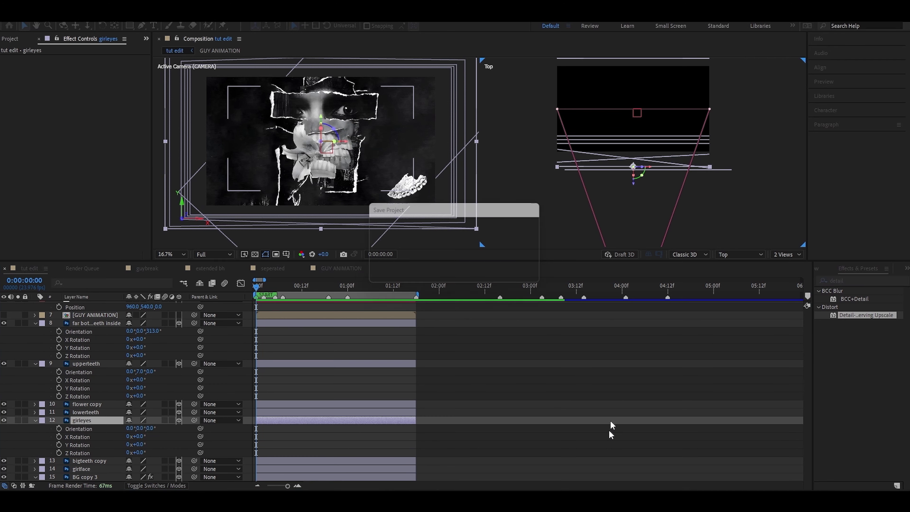
{"action": "left_click", "coordinate": [601, 408]}
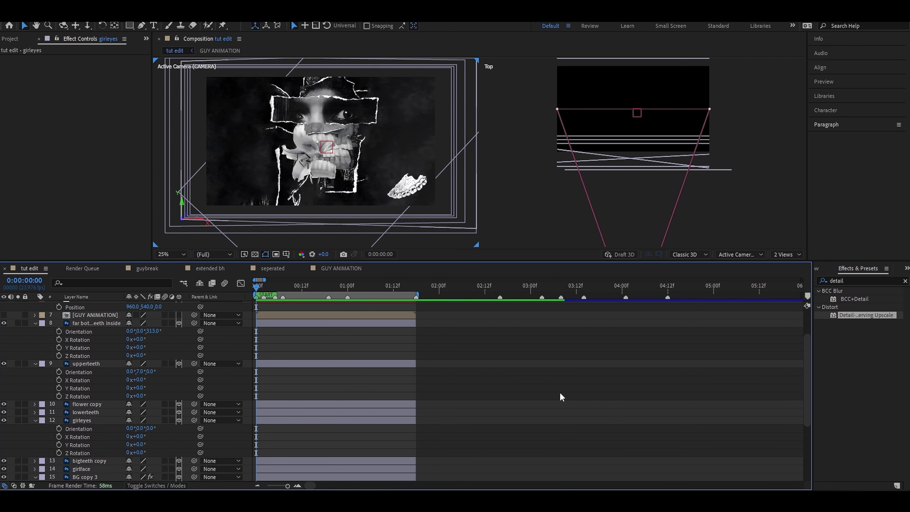
Collapse the expanded rotation properties of the teeth and girleyes layers in the timeline.
{"action": "left_click", "coordinate": [79, 315]}
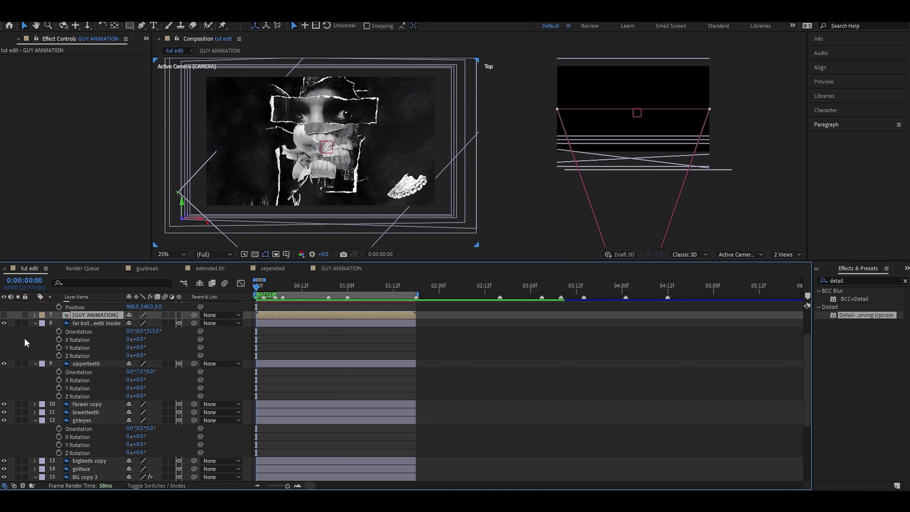
{"action": "left_click", "coordinate": [34, 315]}
{"action": "left_click", "coordinate": [34, 331]}
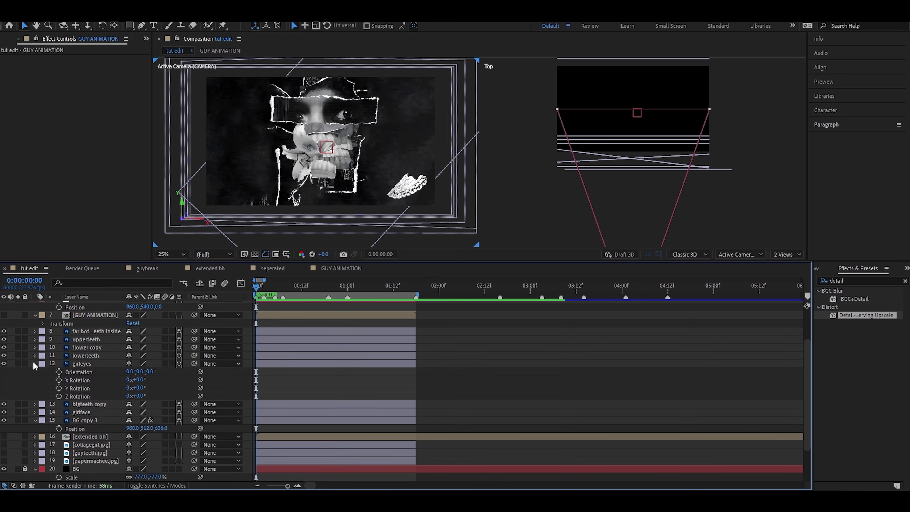
{"action": "left_click", "coordinate": [35, 339]}
{"action": "left_click", "coordinate": [34, 364]}
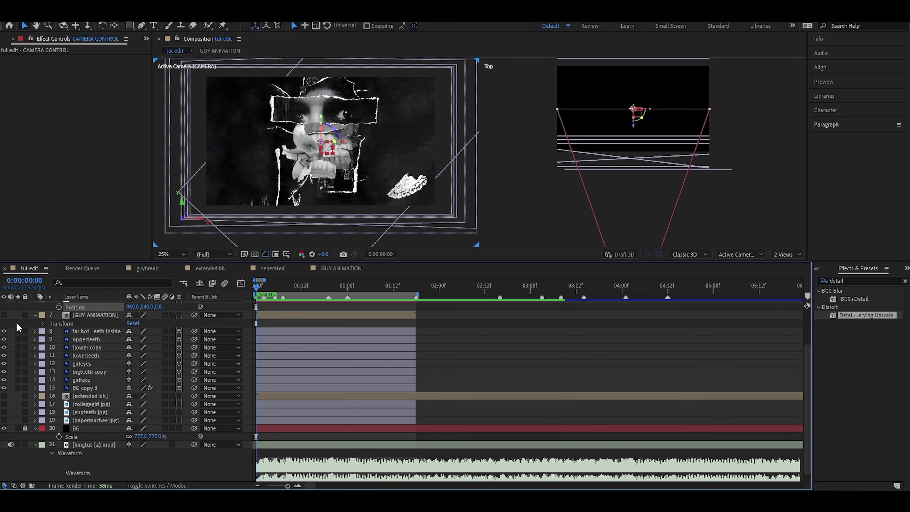
Show the GUY ANIMATION layer as a 3D layer with its Z Rotation at -10°.
{"action": "left_click", "coordinate": [82, 318]}
{"action": "left_click", "coordinate": [3, 316]}
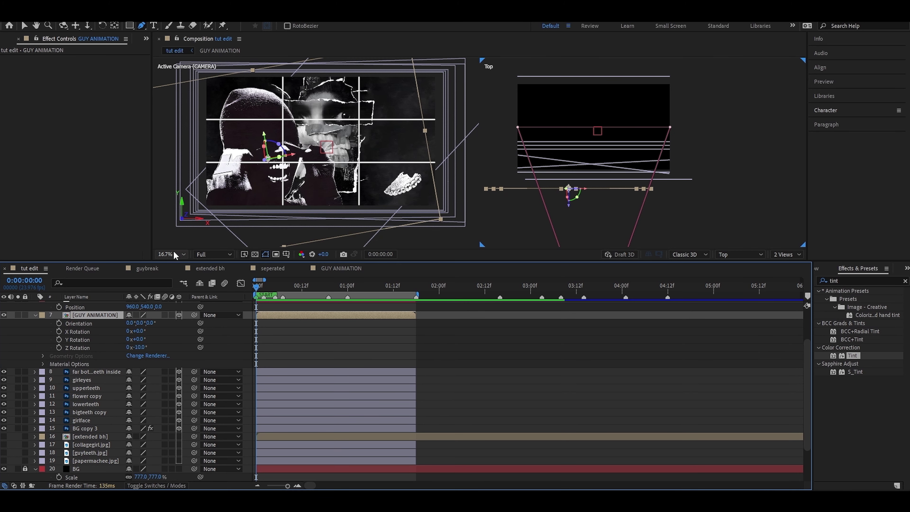
{"action": "left_click", "coordinate": [174, 254]}
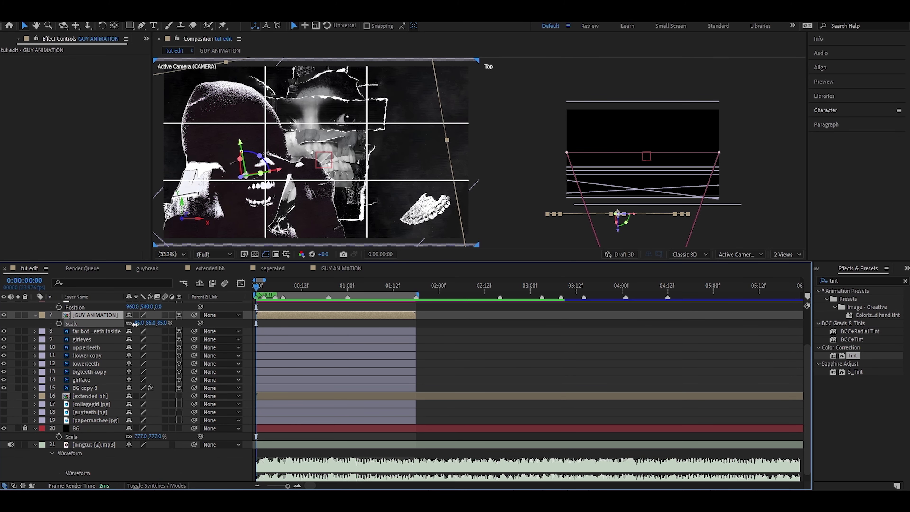
Scale the GUY ANIMATION layer down to 77% and shift the hooded figure further into the left third of the frame.
{"action": "left_click_drag", "start_coordinate": [150, 323], "coordinate": [134, 323]}
{"action": "left_click_drag", "start_coordinate": [267, 129], "coordinate": [250, 129]}
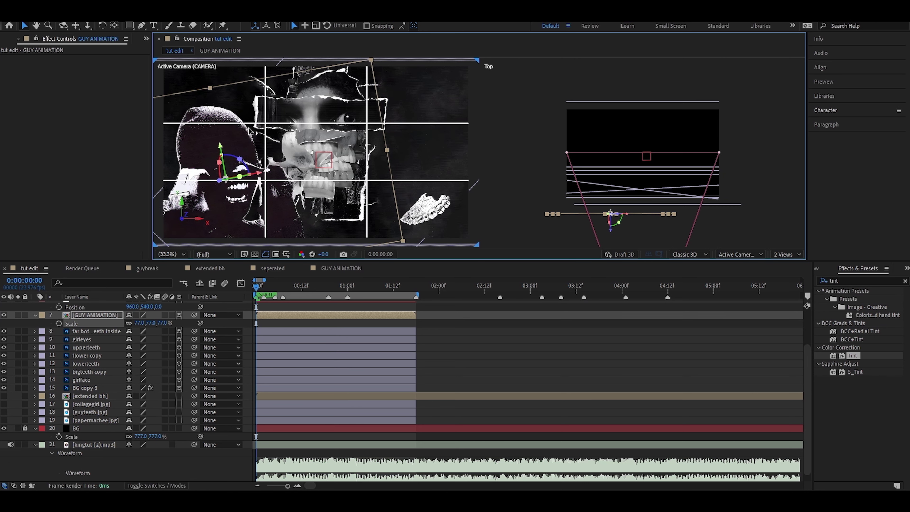
{"action": "left_click_drag", "start_coordinate": [250, 130], "coordinate": [250, 130]}
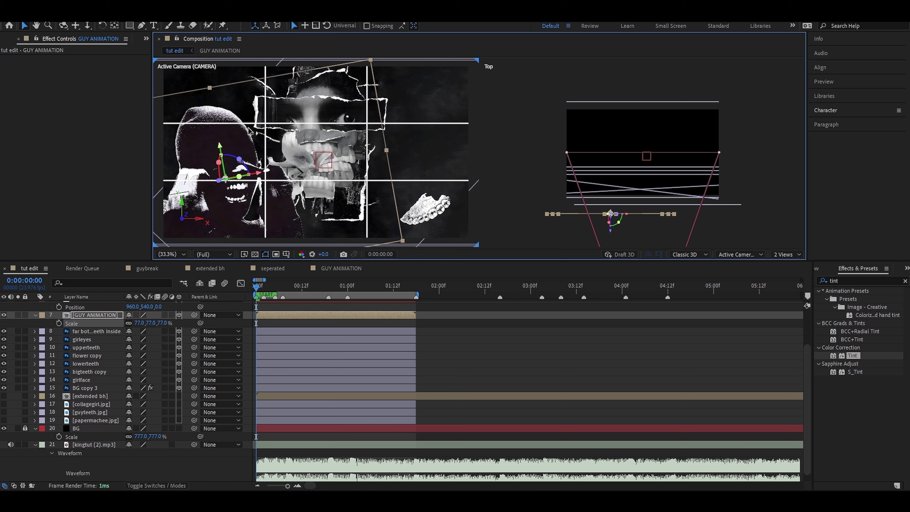
{"action": "left_click", "coordinate": [249, 132]}
Go through the face cutout layers from girlface up to far bottom teeth inside and switch the composition to one view.
{"action": "left_click", "coordinate": [89, 346]}
{"action": "left_click", "coordinate": [88, 374]}
{"action": "left_click", "coordinate": [86, 385]}
{"action": "left_click", "coordinate": [92, 379]}
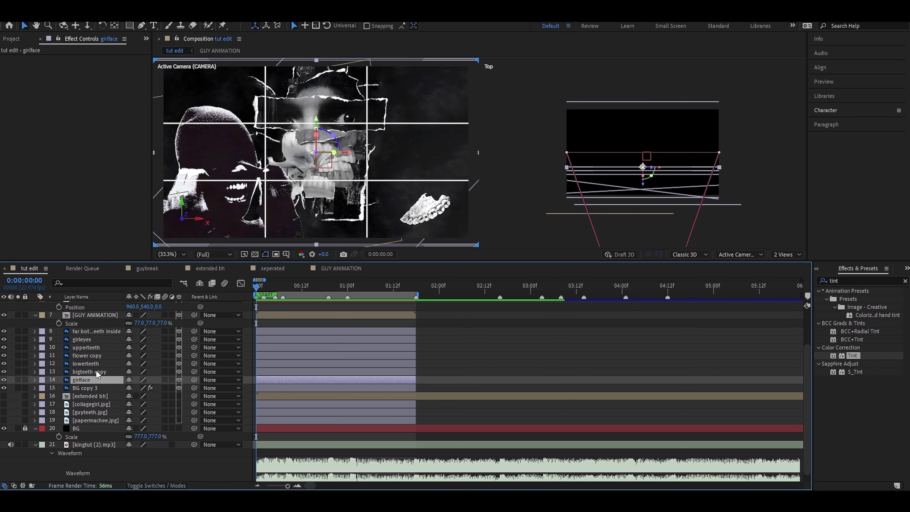
{"action": "left_click", "coordinate": [95, 373]}
{"action": "left_click", "coordinate": [100, 339]}
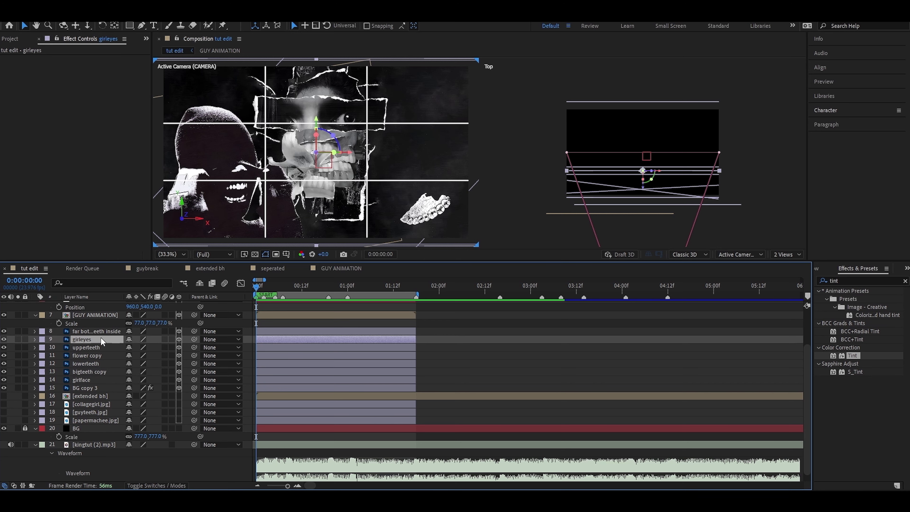
{"action": "left_click", "coordinate": [103, 331]}
{"action": "left_click_drag", "start_coordinate": [428, 186], "coordinate": [433, 177]}
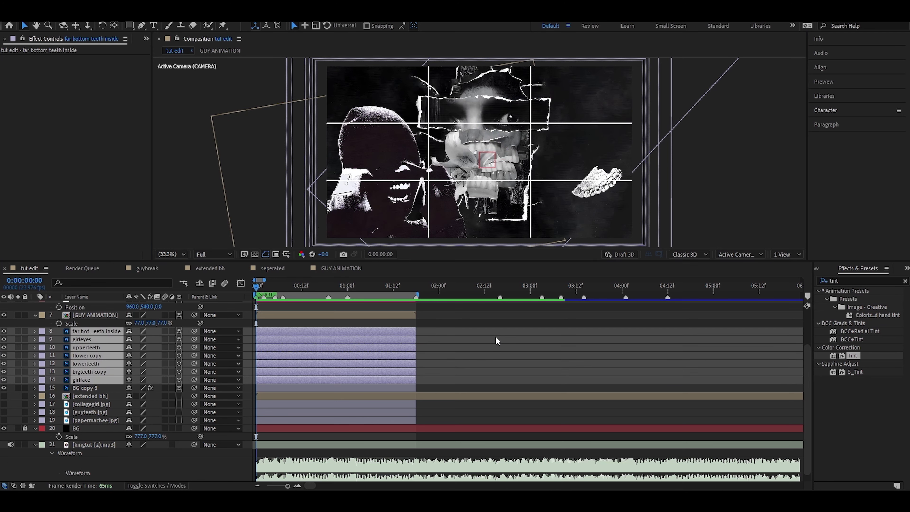
{"action": "left_click", "coordinate": [497, 340]}
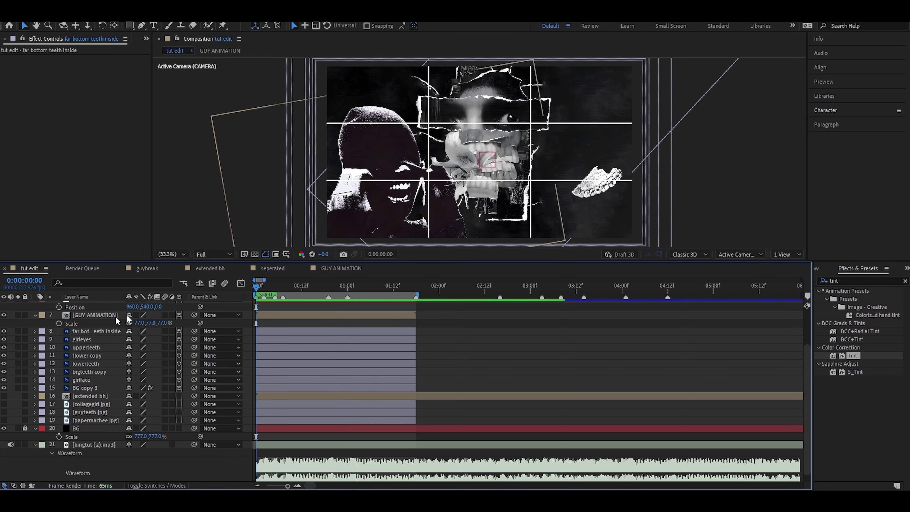
Shift the layers from far bottom teeth inside to girlface right together, with the face pieces at X 989.
{"action": "left_click", "coordinate": [98, 331]}
{"action": "left_click", "coordinate": [91, 382], "text": "shift"}
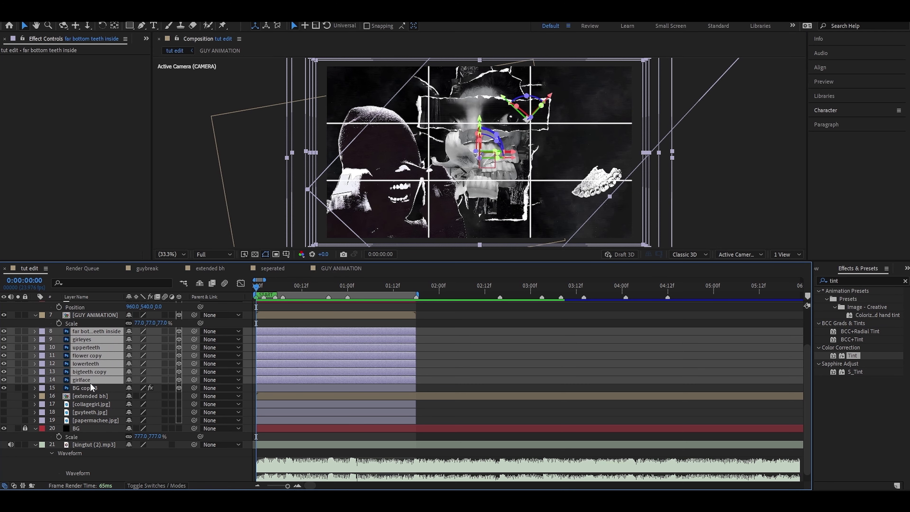
{"action": "key", "text": "p"}
{"action": "scroll", "coordinate": [277, 348], "scroll_direction": "up", "scroll_amount": 2}
Create a black 1920 x 1080 solid named bb above the CAMERA layer.
{"action": "left_click", "coordinate": [278, 345]}
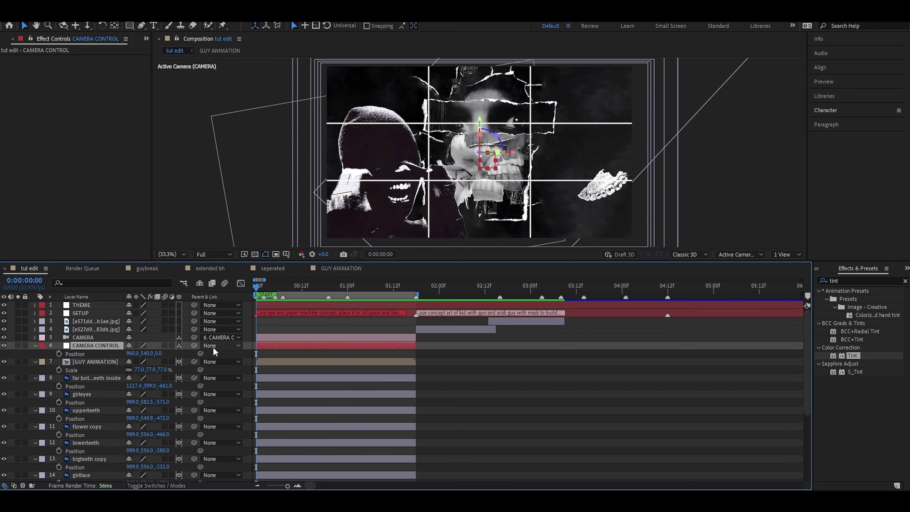
{"action": "left_click", "coordinate": [285, 362]}
{"action": "left_click", "coordinate": [299, 340]}
{"action": "right_click", "coordinate": [252, 338]}
{"action": "mouse_move", "coordinate": [273, 344]}
{"action": "left_click", "coordinate": [396, 368]}
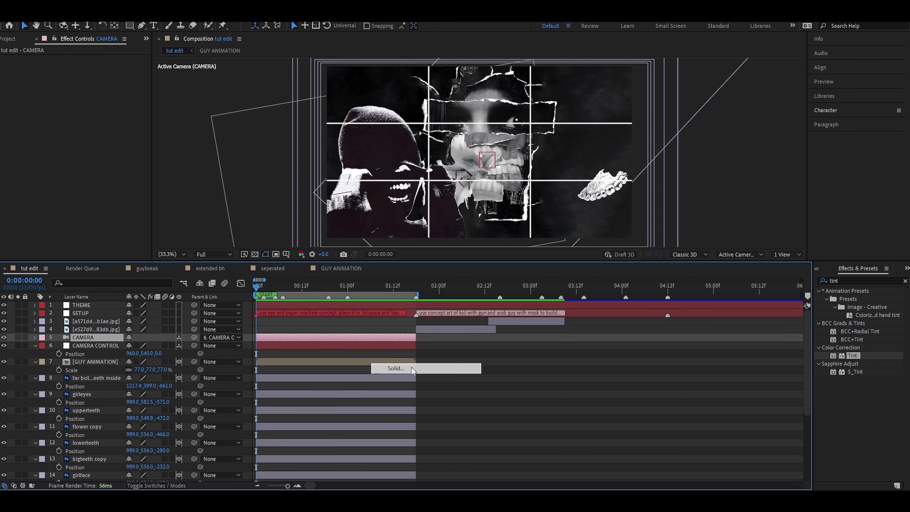
{"action": "type", "text": "bb"}
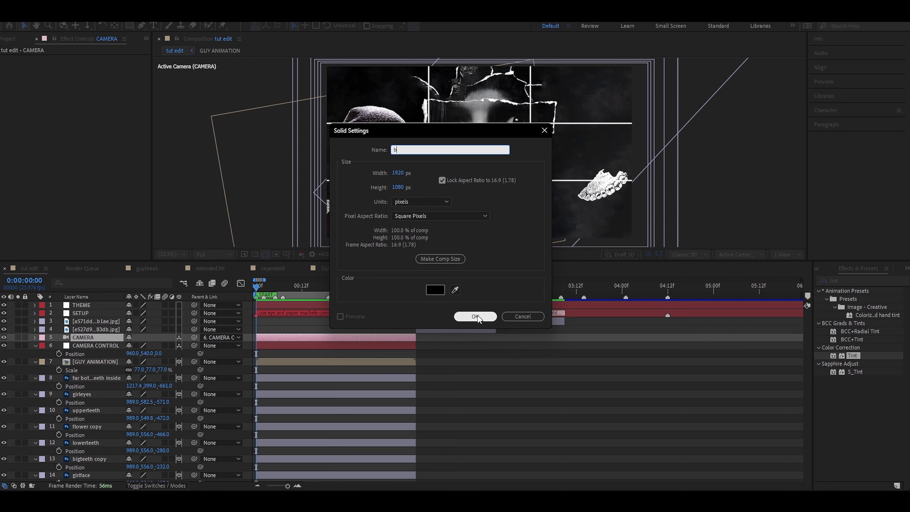
{"action": "left_click", "coordinate": [476, 316]}
Find the CC Jaws effect and apply it to the bb solid.
{"action": "left_click", "coordinate": [853, 280]}
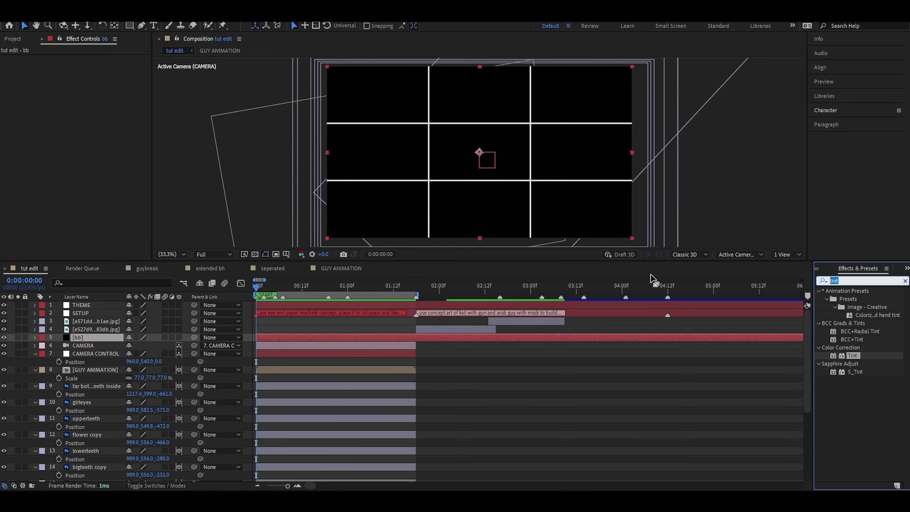
{"action": "type", "text": "jaws"}
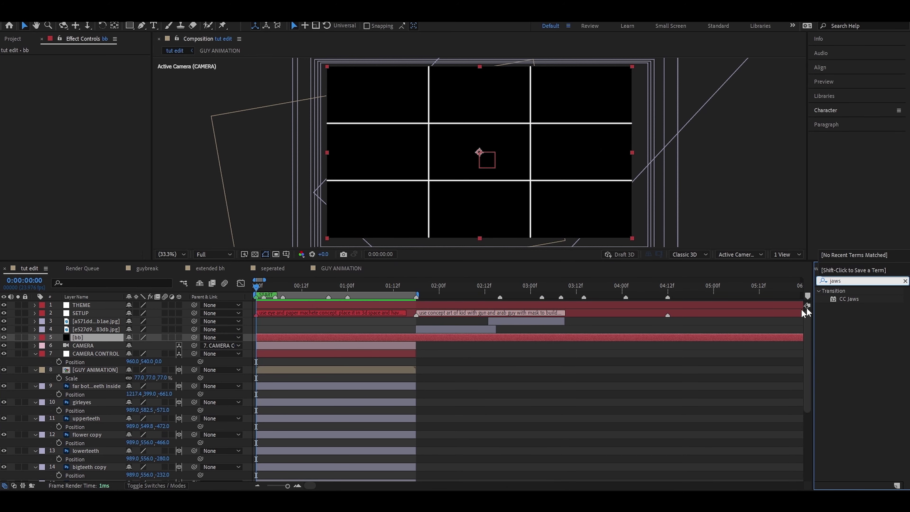
{"action": "double_click", "coordinate": [848, 299]}
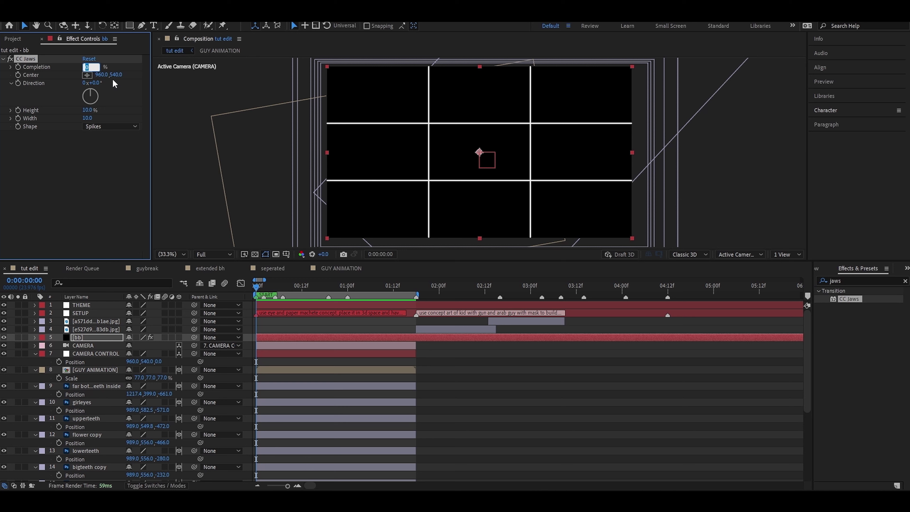
Turn the bb solid into straight letterbox bars with CC Jaws Completion at 75% and Height at 0.
{"action": "type", "text": "75"}
{"action": "left_click", "coordinate": [63, 153]}
{"action": "left_click", "coordinate": [90, 111]}
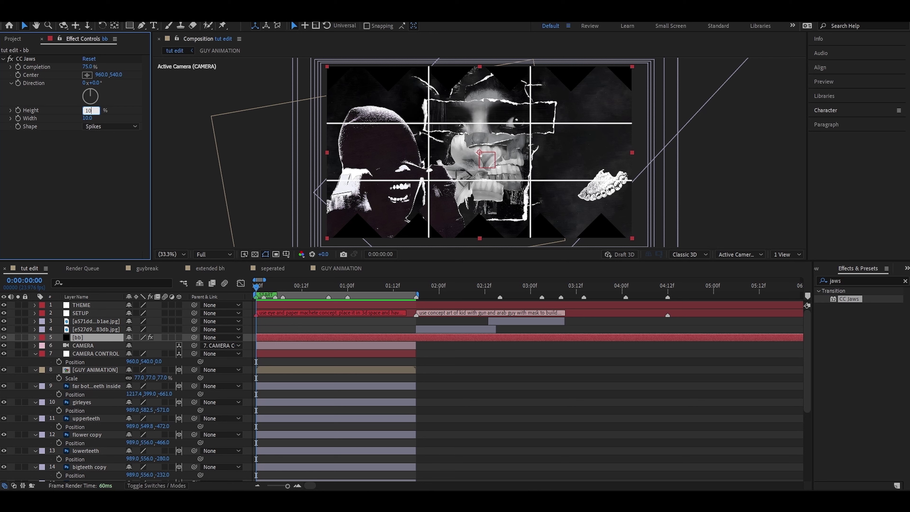
{"action": "type", "text": "-0"}
{"action": "key", "text": "Return"}
{"action": "left_click", "coordinate": [484, 405]}
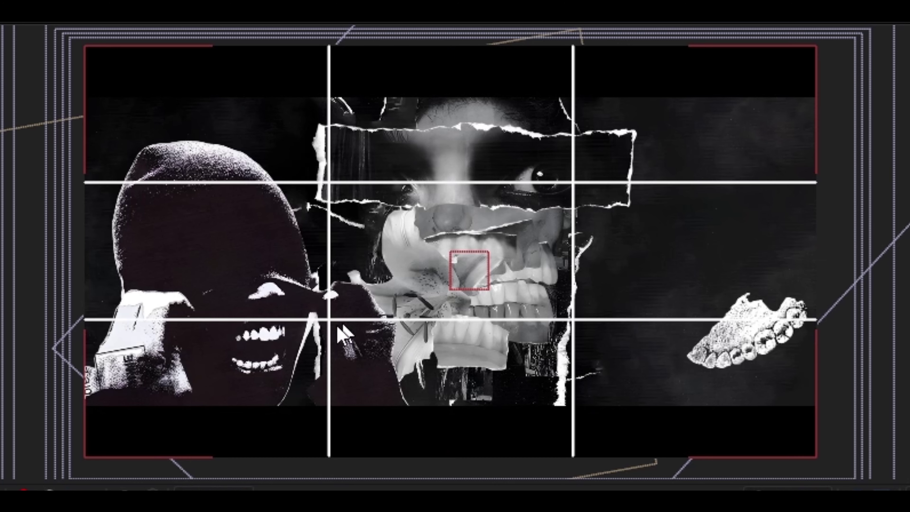
Examine the letterboxed collage against the rule-of-thirds grid at several magnifications.
{"action": "key", "text": "minus"}
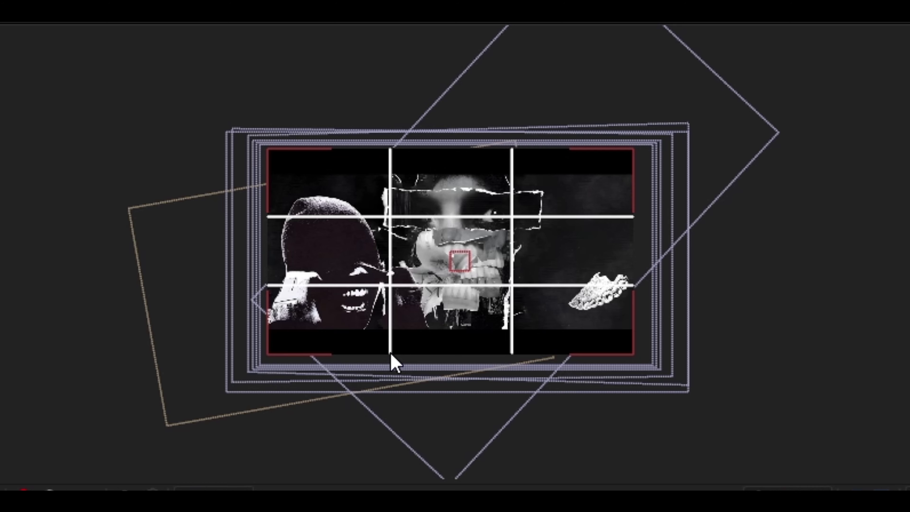
{"action": "key", "text": "period"}
{"action": "key", "text": "minus"}
{"action": "key", "text": "minus"}
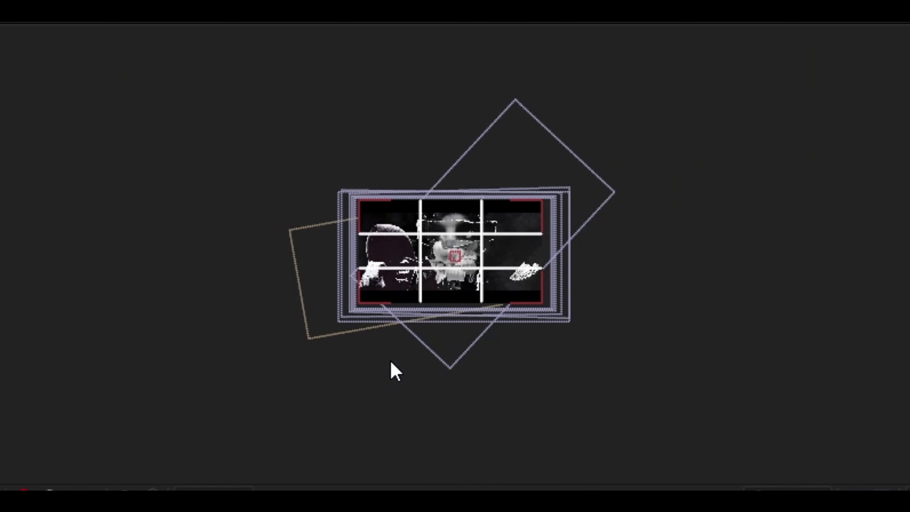
{"action": "key", "text": "period"}
{"action": "key", "text": "period"}
{"action": "key", "text": "minus"}
{"action": "key", "text": "period"}
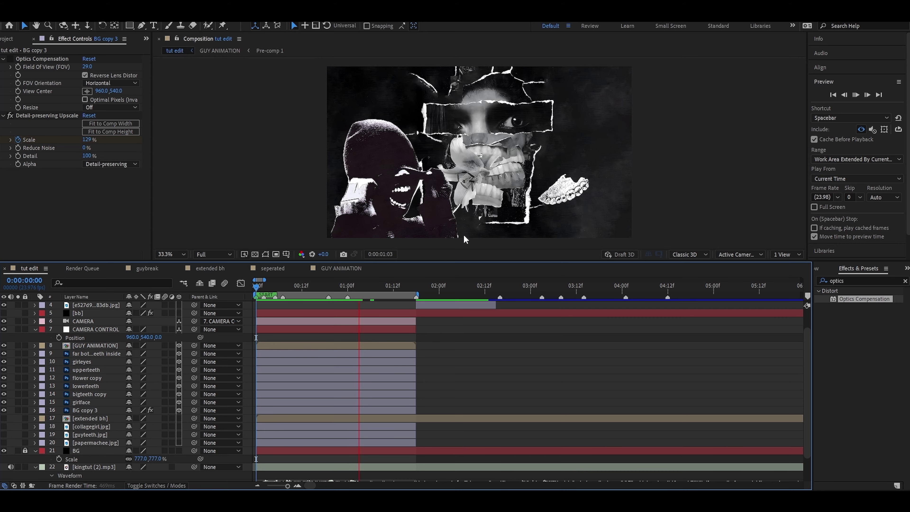
Apply the CROSSPHERE Bokeh effect for depth blur on the collage layers.
{"action": "left_click_drag", "start_coordinate": [846, 332], "coordinate": [844, 333]}
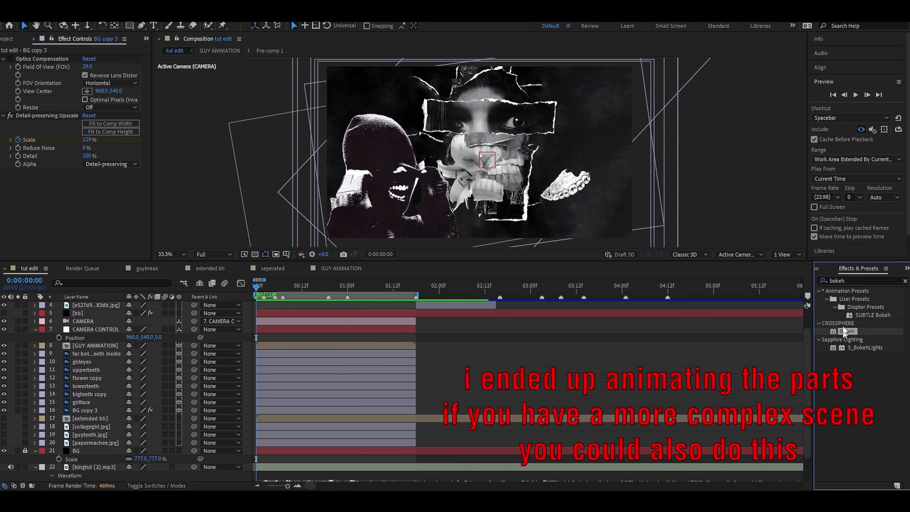
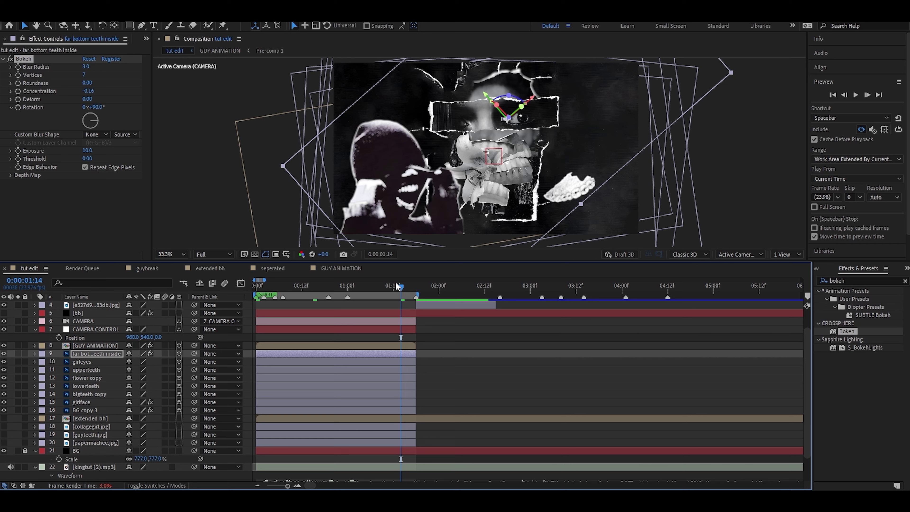
Solo GUY ANIMATION, reveal its keyframes, and compare its animated Bokeh Blur Radius at the start and at 0:00:01:15.
{"action": "key", "text": "Home"}
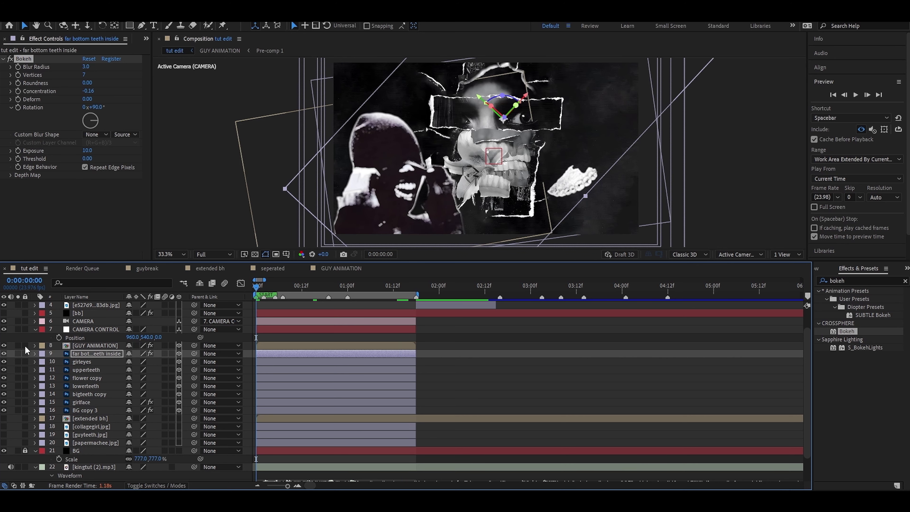
{"action": "left_click", "coordinate": [18, 345]}
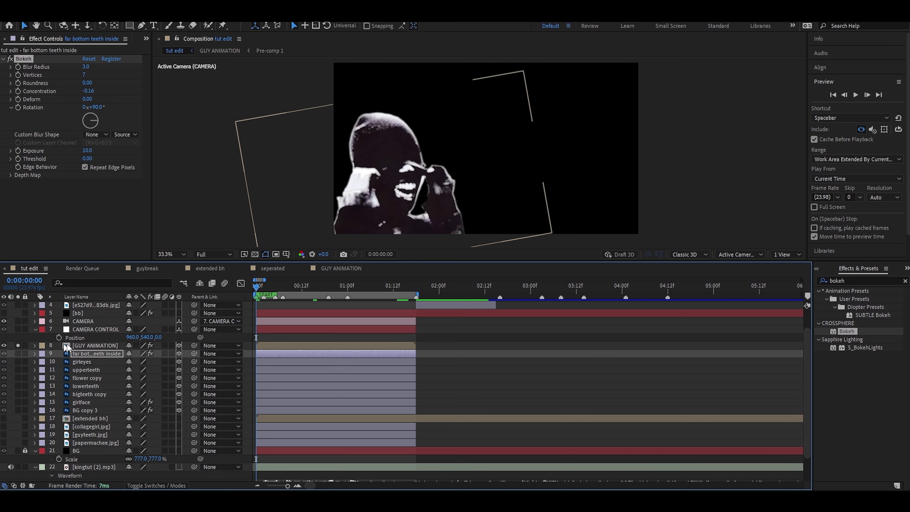
{"action": "left_click", "coordinate": [83, 345]}
{"action": "key", "text": "u"}
{"action": "left_click", "coordinate": [405, 287]}
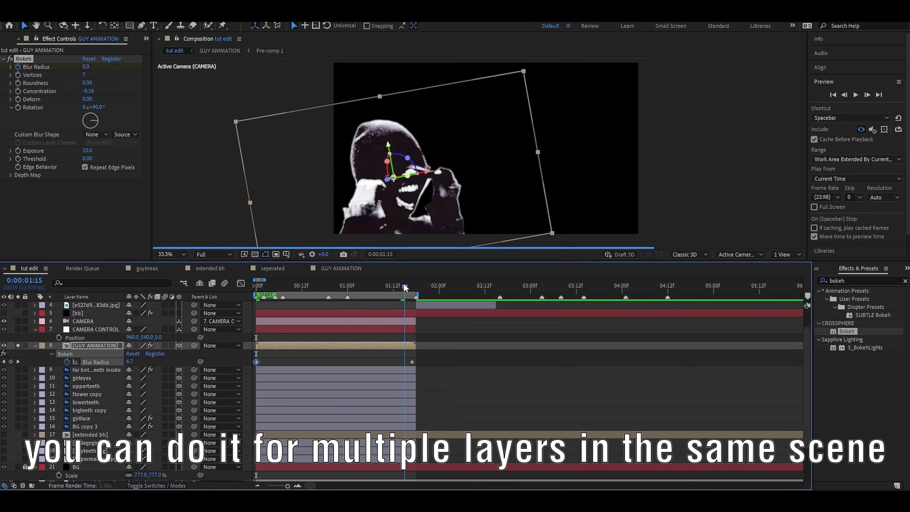
{"action": "left_click", "coordinate": [255, 294]}
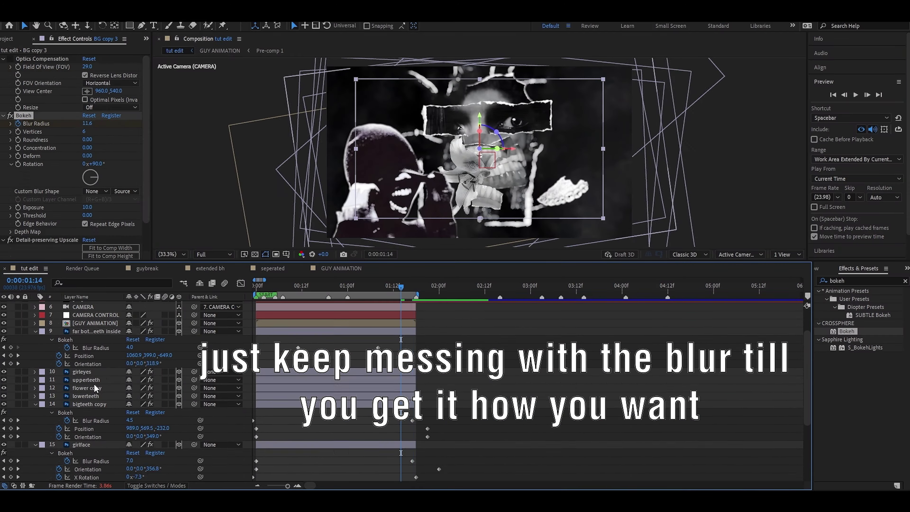
Check the Bokeh blur on the upperteeth layer and the lower collage layers at several times in the shot.
{"action": "left_click", "coordinate": [86, 379]}
{"action": "left_click", "coordinate": [329, 286]}
{"action": "left_click", "coordinate": [358, 286]}
{"action": "scroll", "coordinate": [93, 388], "scroll_direction": "down", "scroll_amount": 5}
{"action": "left_click", "coordinate": [85, 396]}
{"action": "left_click", "coordinate": [257, 281]}
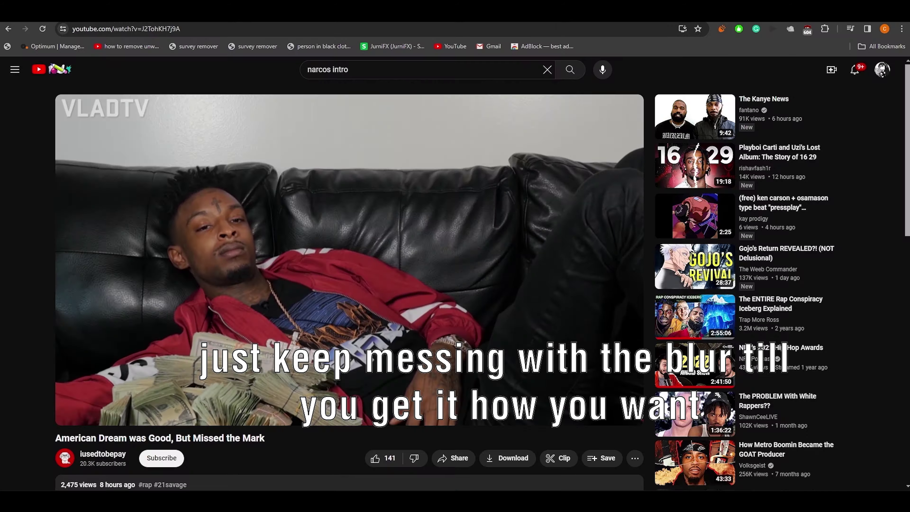
{"action": "left_click", "coordinate": [380, 458]}
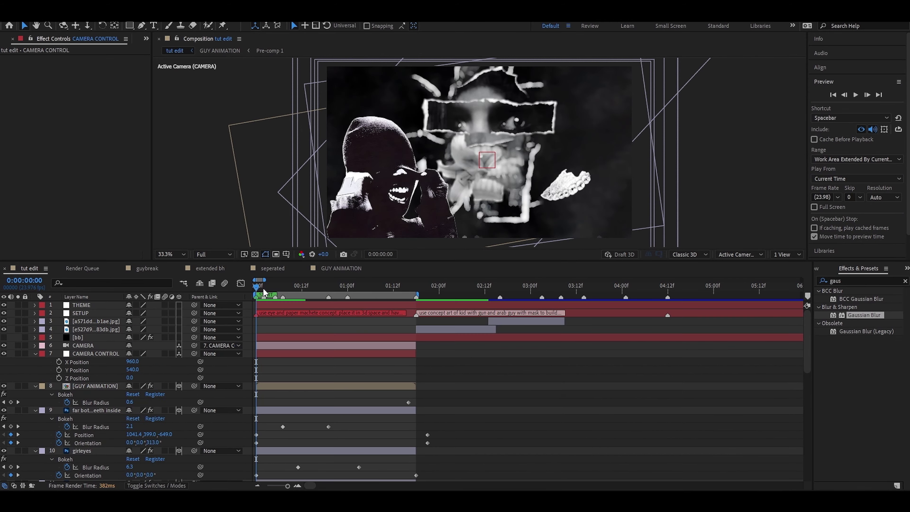
Compare the collage in the Active Camera and Top views up to 0:00:01:11, then examine it at several magnifications.
{"action": "left_click_drag", "start_coordinate": [267, 288], "coordinate": [270, 328]}
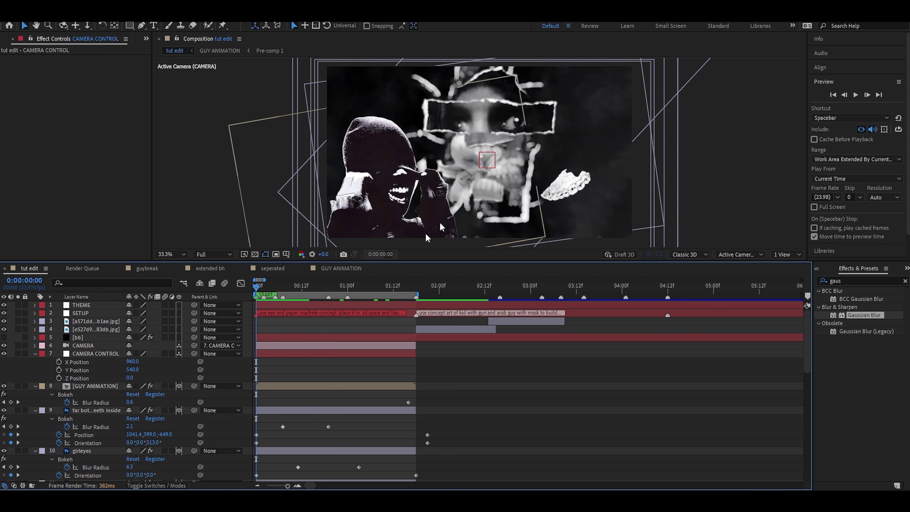
{"action": "left_click", "coordinate": [264, 290]}
{"action": "left_click", "coordinate": [789, 255]}
{"action": "left_click", "coordinate": [785, 276]}
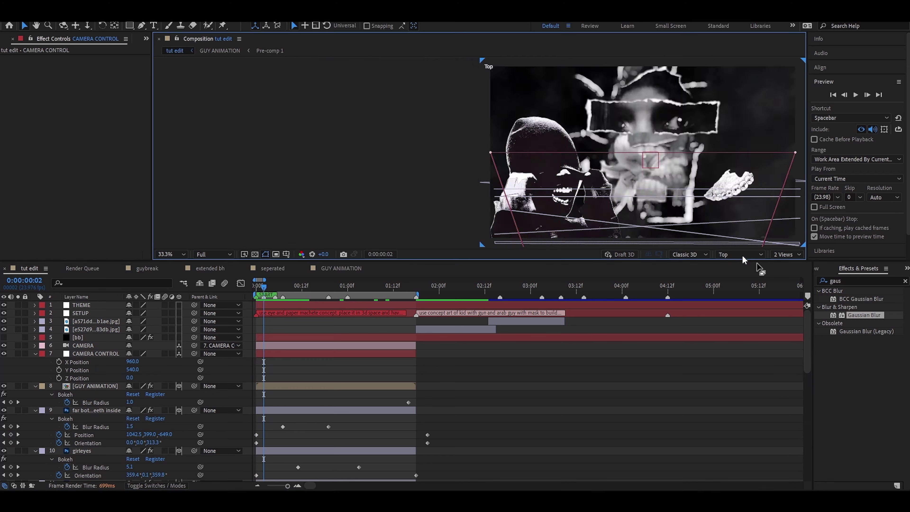
{"action": "left_click_drag", "start_coordinate": [596, 204], "coordinate": [565, 99]}
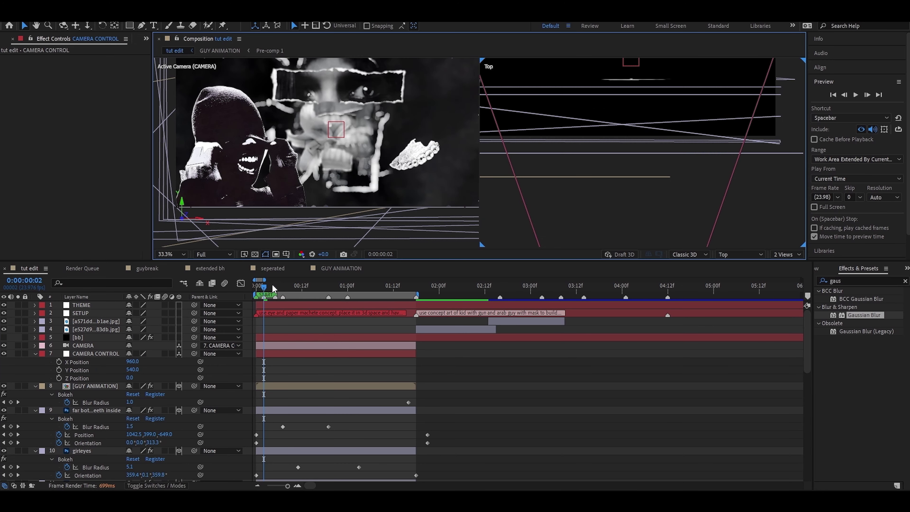
{"action": "left_click_drag", "start_coordinate": [272, 284], "coordinate": [392, 290]}
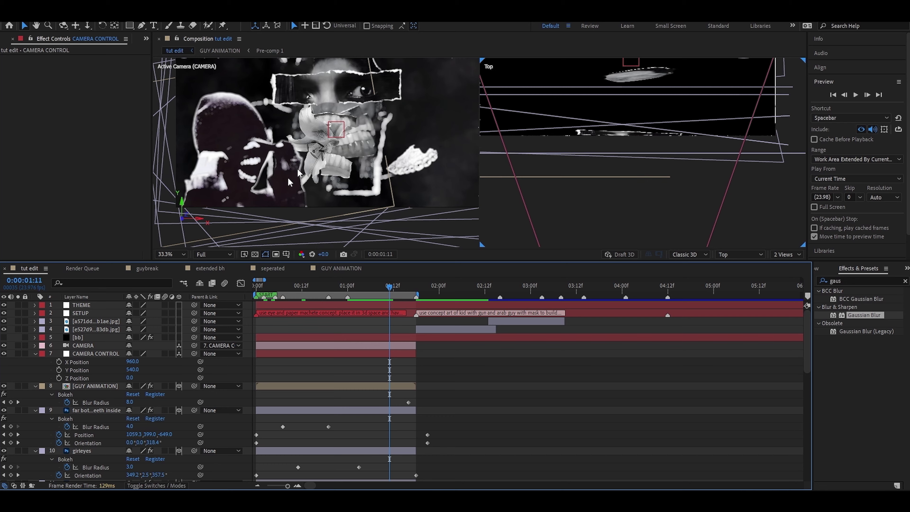
{"action": "left_click", "coordinate": [178, 255]}
{"action": "left_click", "coordinate": [201, 274]}
{"action": "left_click", "coordinate": [302, 149]}
{"action": "scroll", "coordinate": [301, 148], "scroll_direction": "down", "scroll_amount": 2}
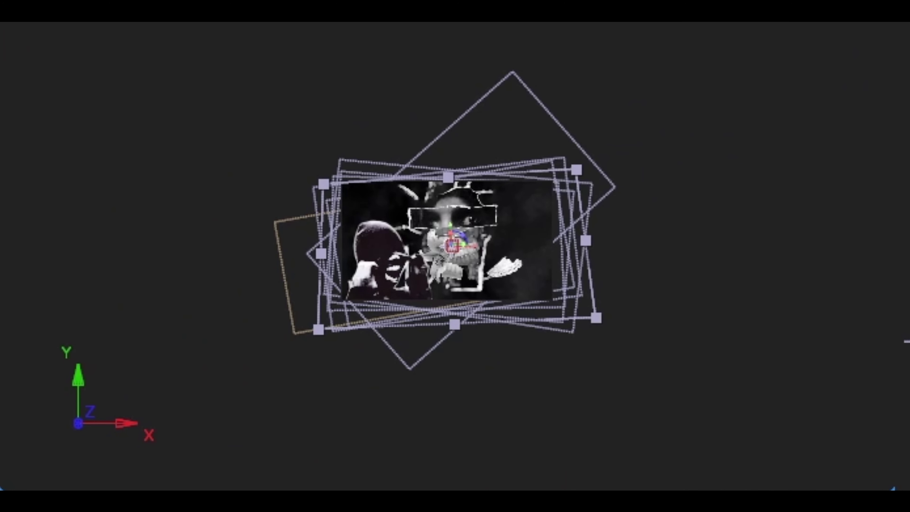
{"action": "scroll", "coordinate": [291, 108], "scroll_direction": "up", "scroll_amount": 3}
{"action": "scroll", "coordinate": [350, 168], "scroll_direction": "down", "scroll_amount": 3}
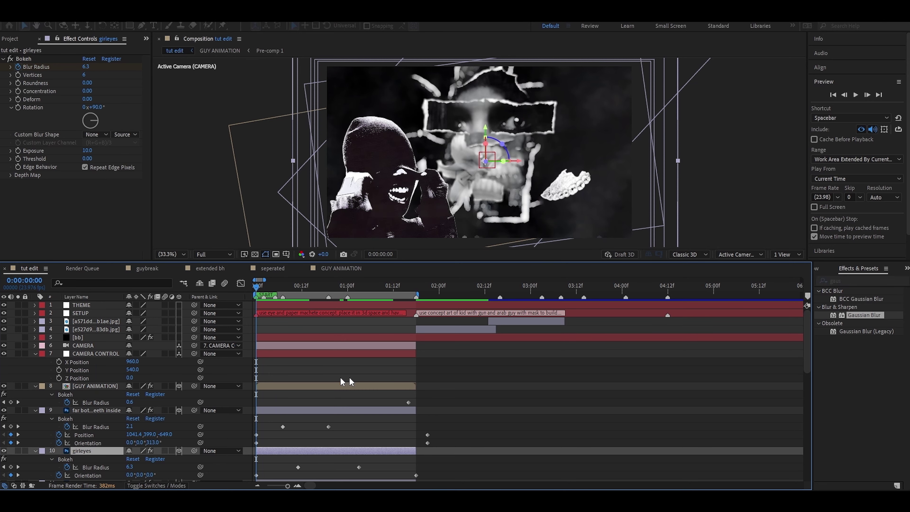
Reveal the Position property of the CAMERA CONTROL null.
{"action": "key", "text": "ctrl+z"}
{"action": "key", "text": "p"}
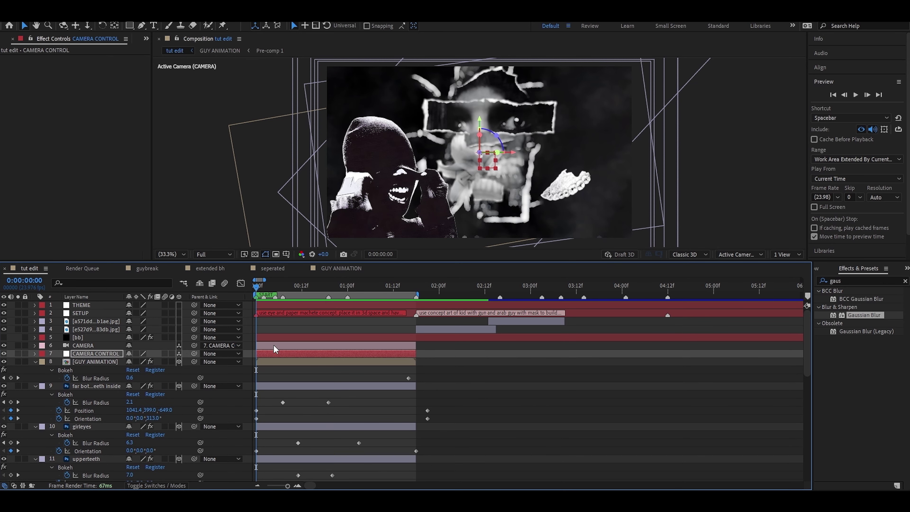
{"action": "key", "text": "p"}
{"action": "left_click", "coordinate": [92, 361]}
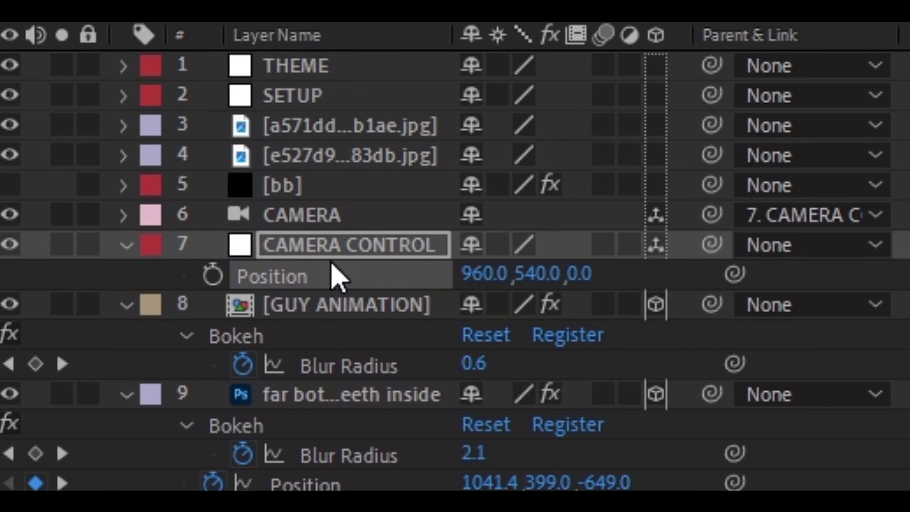
Try separating CAMERA CONTROL's Position dimensions, undo it, and compare the combined Position curves in the graph editor.
{"action": "right_click", "coordinate": [304, 284]}
{"action": "left_click", "coordinate": [525, 283]}
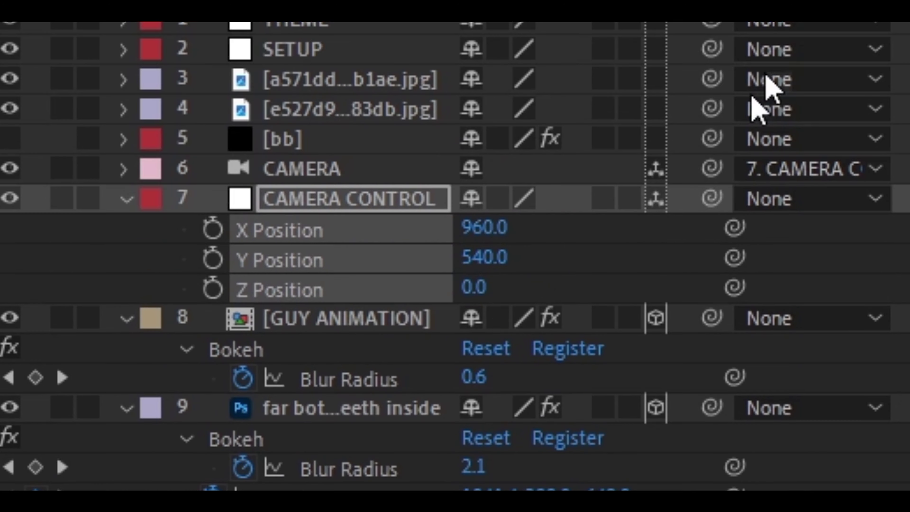
{"action": "left_click", "coordinate": [606, 267]}
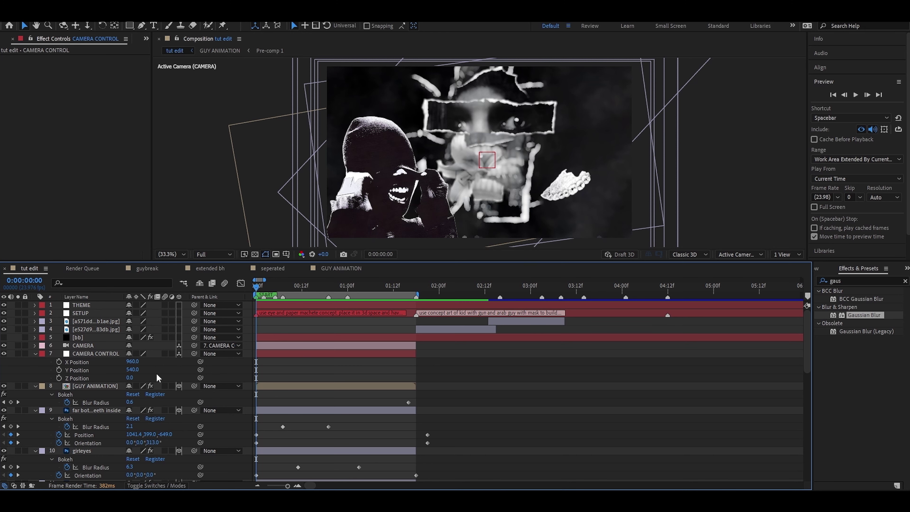
{"action": "key", "text": "ctrl+z"}
{"action": "key", "text": "ctrl+s"}
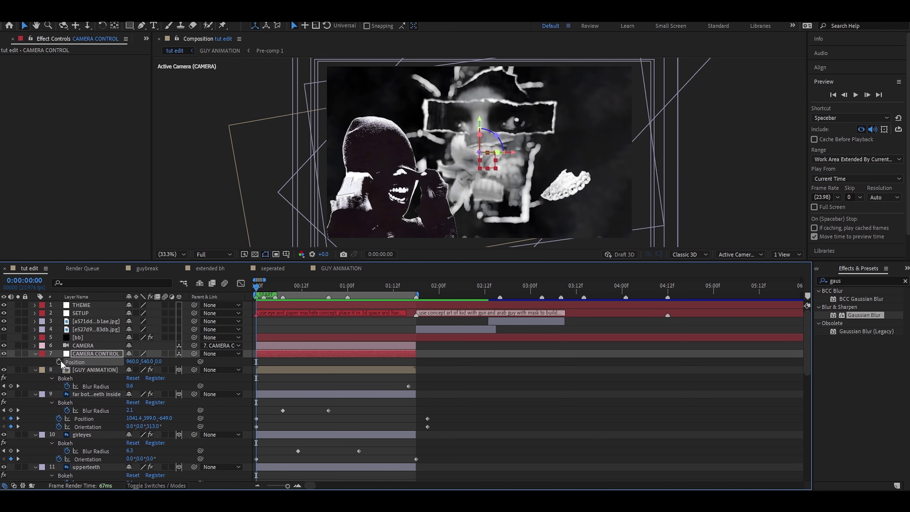
{"action": "left_click", "coordinate": [241, 283]}
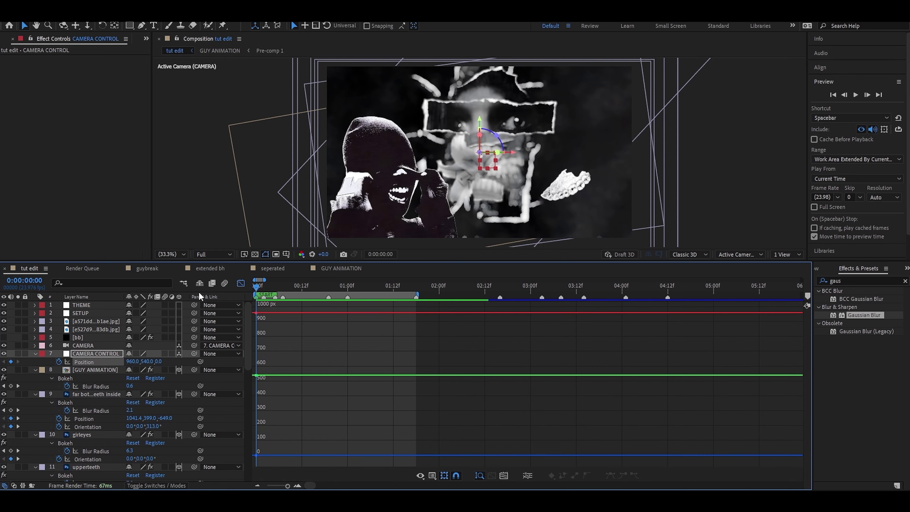
{"action": "left_click", "coordinate": [241, 284]}
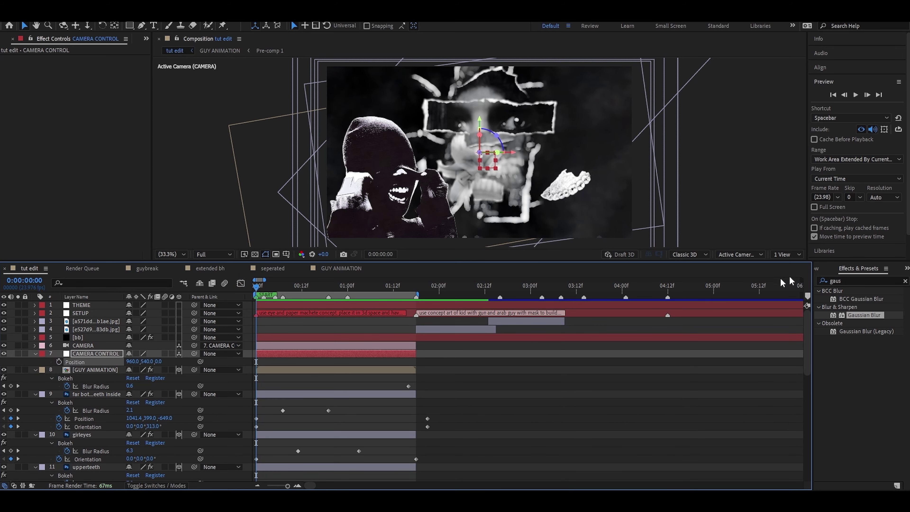
Bring up the Flow easing extension and separate CAMERA CONTROL's Position into X, Y and Z dimensions.
{"action": "left_click", "coordinate": [818, 268]}
{"action": "left_click_drag", "start_coordinate": [588, 222], "coordinate": [520, 193]}
{"action": "right_click", "coordinate": [118, 361]}
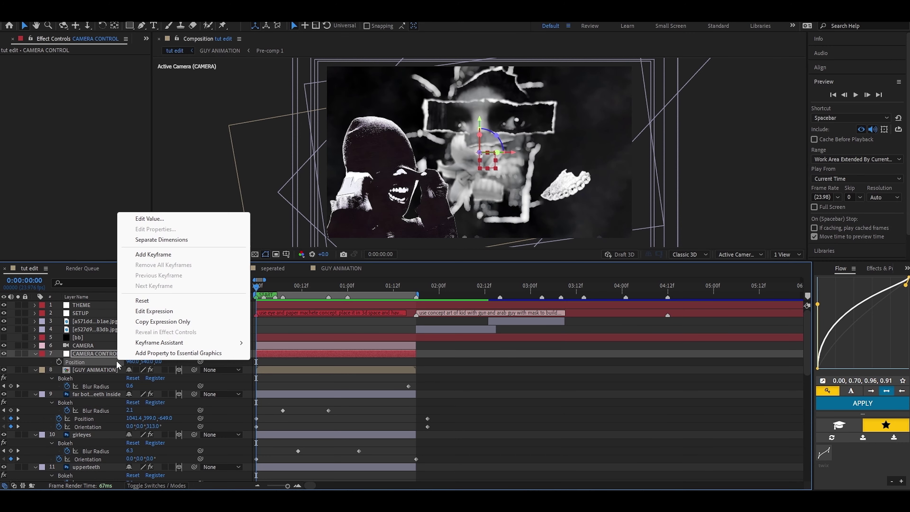
{"action": "left_click", "coordinate": [156, 241]}
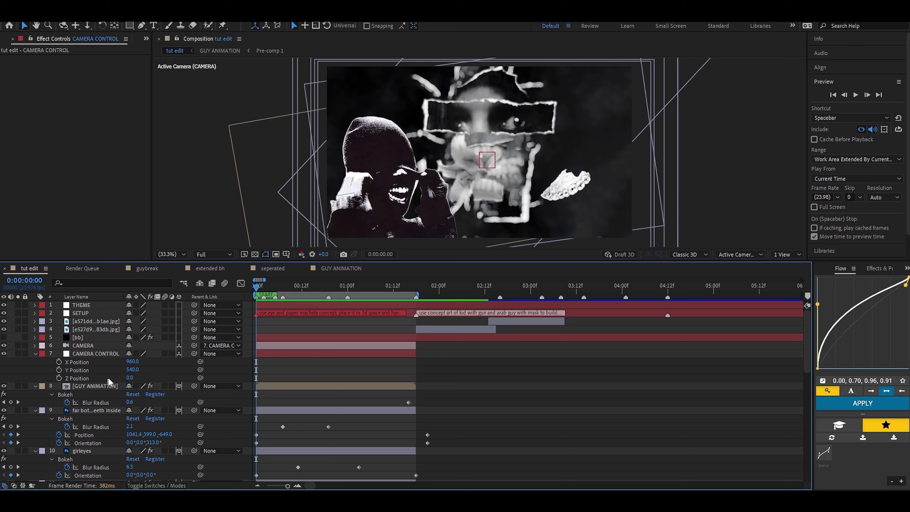
Test CAMERA CONTROL with Z Position at 565 and Y Position at about 953, restoring both values.
{"action": "left_click_drag", "start_coordinate": [132, 380], "coordinate": [368, 349]}
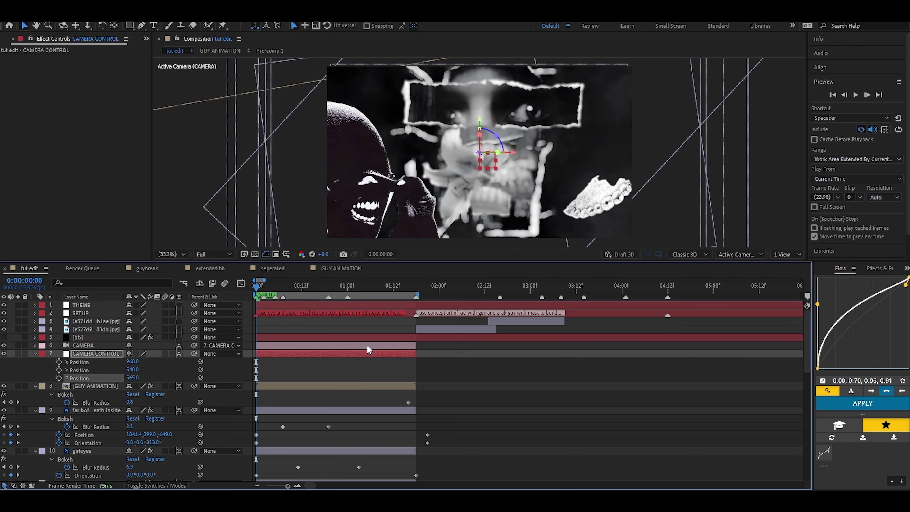
{"action": "left_click", "coordinate": [132, 378]}
{"action": "type", "text": "0"}
{"action": "key", "text": "Return"}
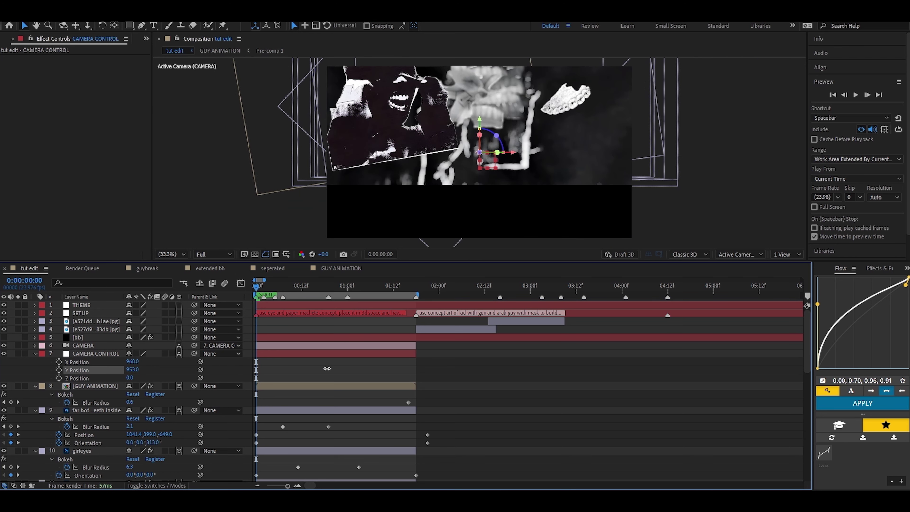
{"action": "left_click_drag", "start_coordinate": [132, 361], "coordinate": [369, 367]}
{"action": "key", "text": "ctrl+z"}
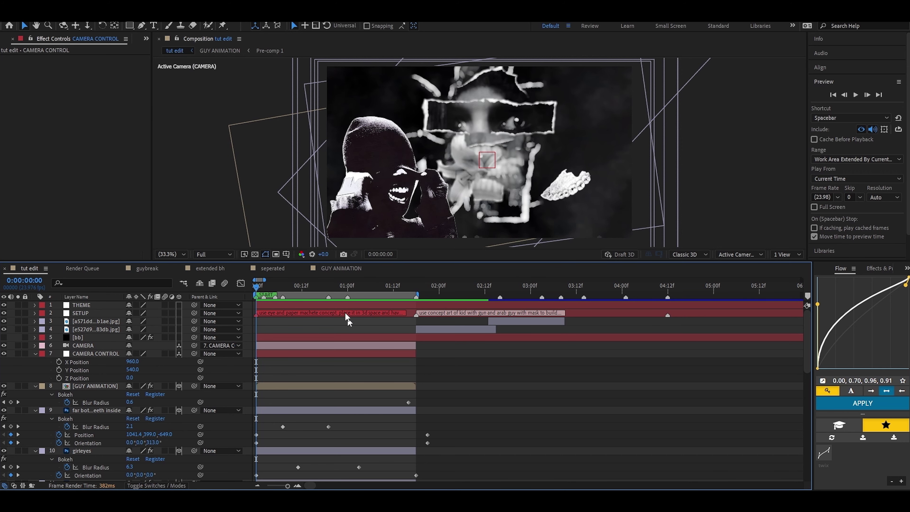
Keyframe CAMERA CONTROL's Z Position at 0 on the first frame and 230 at 0:00:01:16.
{"action": "left_click_drag", "start_coordinate": [298, 288], "coordinate": [215, 330]}
{"action": "left_click", "coordinate": [59, 378]}
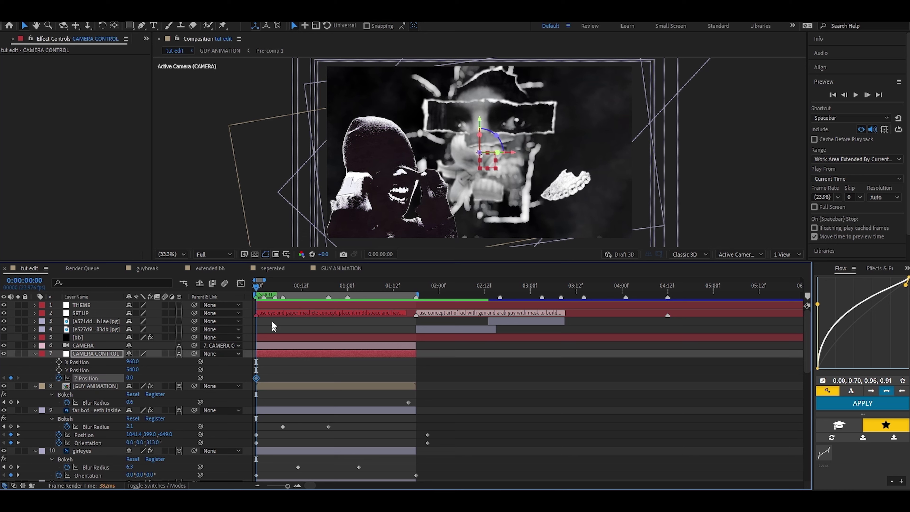
{"action": "left_click_drag", "start_coordinate": [286, 290], "coordinate": [408, 286]}
{"action": "left_click_drag", "start_coordinate": [129, 377], "coordinate": [231, 369]}
Show the Proportional Grid and increase CAMERA CONTROL's Z Position further at 0:00:01:16.
{"action": "left_click", "coordinate": [281, 254]}
{"action": "left_click", "coordinate": [298, 273]}
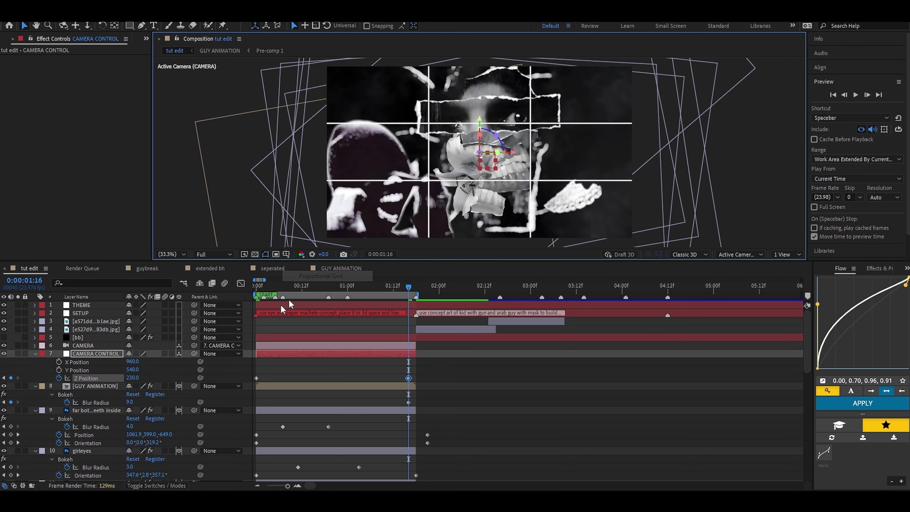
{"action": "left_click_drag", "start_coordinate": [131, 375], "coordinate": [171, 373]}
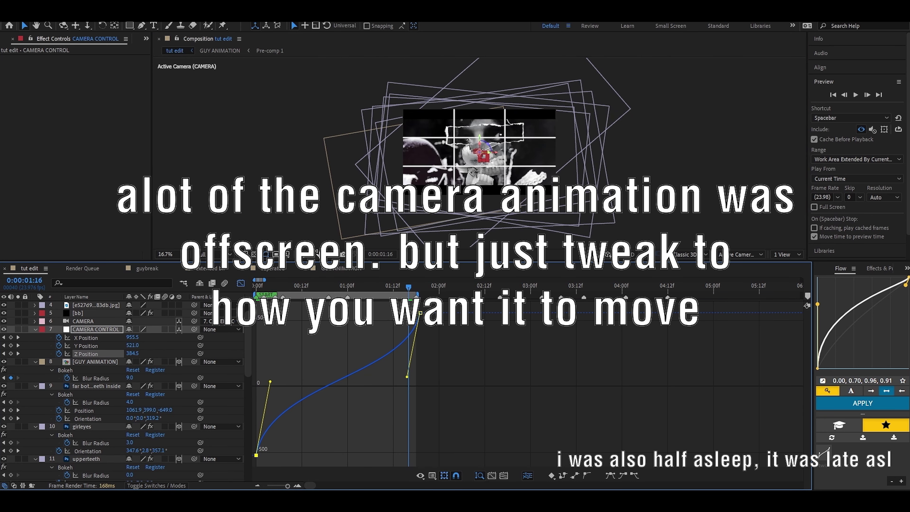
Hide the Proportional Grid and preview the camera move from the first frame.
{"action": "left_click", "coordinate": [287, 255]}
{"action": "left_click", "coordinate": [315, 274]}
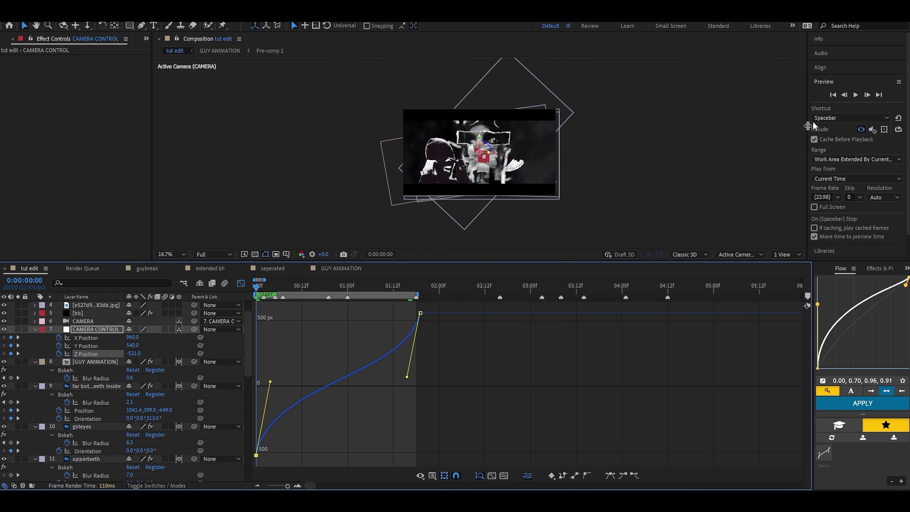
{"action": "left_click", "coordinate": [856, 95]}
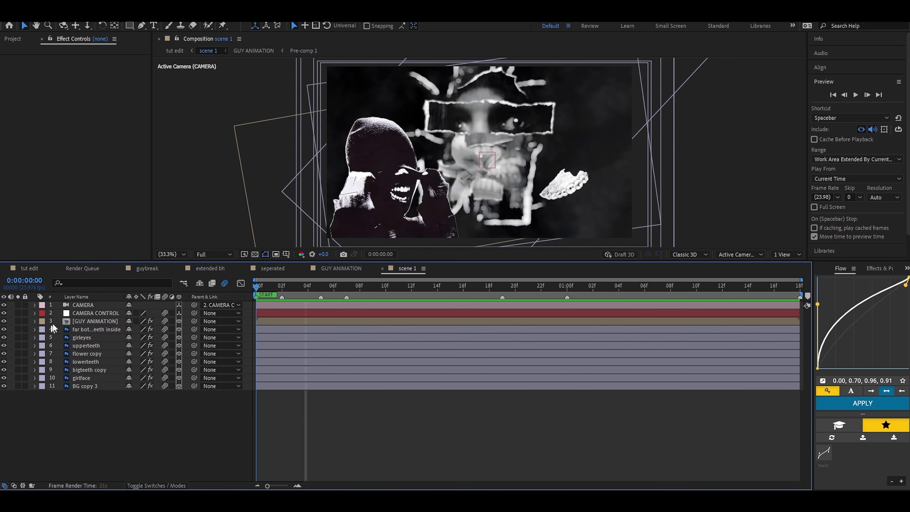
Play back scene 1 and inspect CAMERA CONTROL's Z Position curve with both its keyframes selected.
{"action": "key", "text": "Home"}
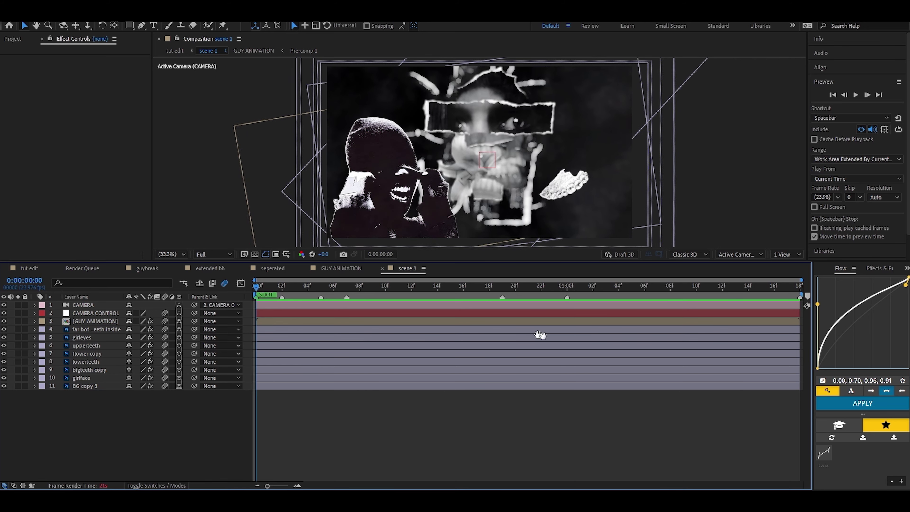
{"action": "key", "text": "space"}
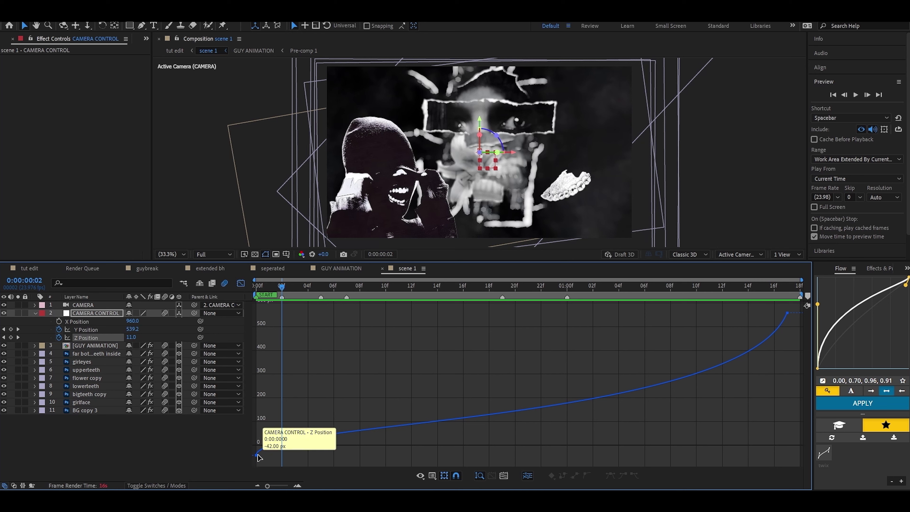
{"action": "left_click_drag", "start_coordinate": [250, 464], "coordinate": [797, 306]}
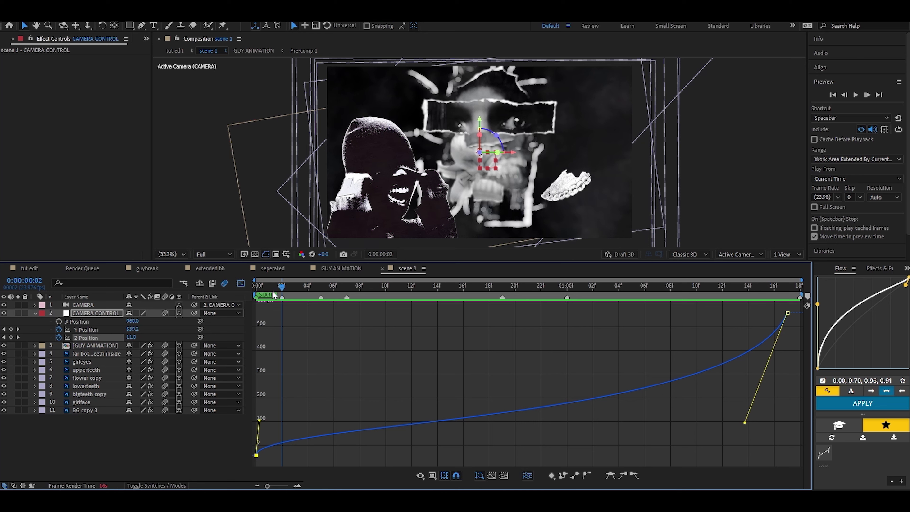
{"action": "key", "text": "space"}
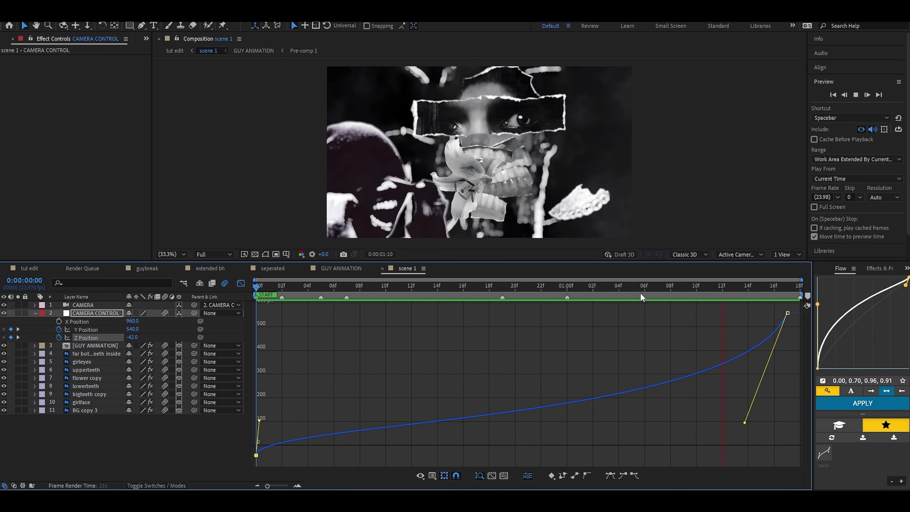
Check scene 1 at 0:00:01:09 in tut edit, and open the scene 1 precomp with its layer bars showing.
{"action": "left_click_drag", "start_coordinate": [375, 288], "coordinate": [382, 349]}
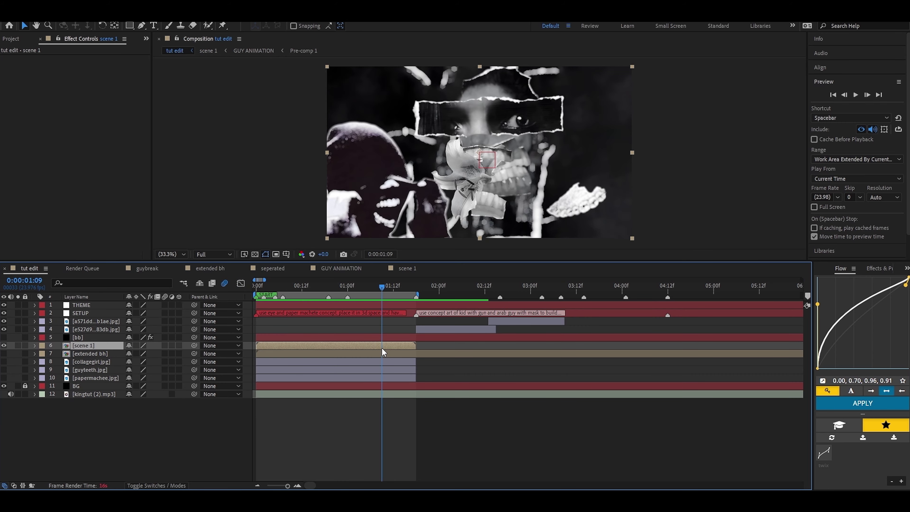
{"action": "double_click", "coordinate": [382, 347]}
{"action": "left_click", "coordinate": [240, 284]}
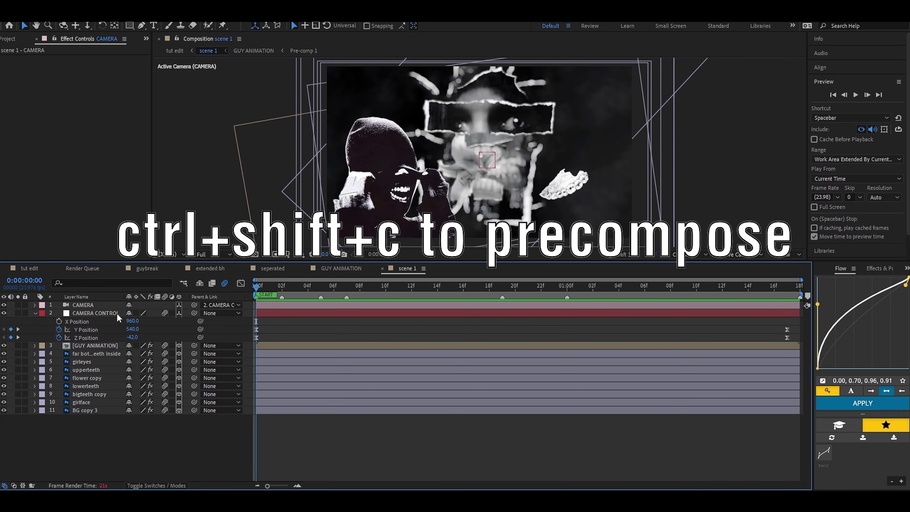
Try to precompose all layers from CAMERA to BG copy 3 under the name "scene".
{"action": "left_click", "coordinate": [106, 304]}
{"action": "left_click", "coordinate": [91, 410], "text": "shift"}
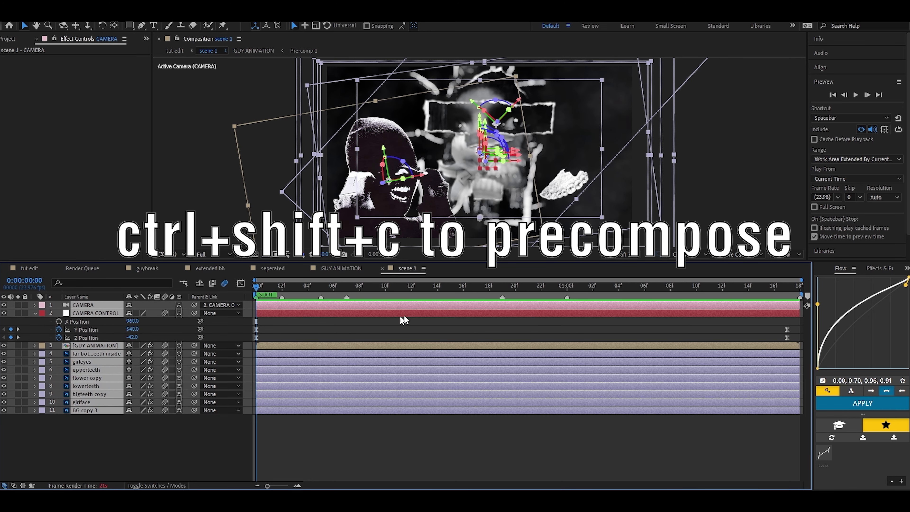
{"action": "key", "text": "ctrl+shift+c"}
{"action": "type", "text": "sc"}
{"action": "type", "text": "ene"}
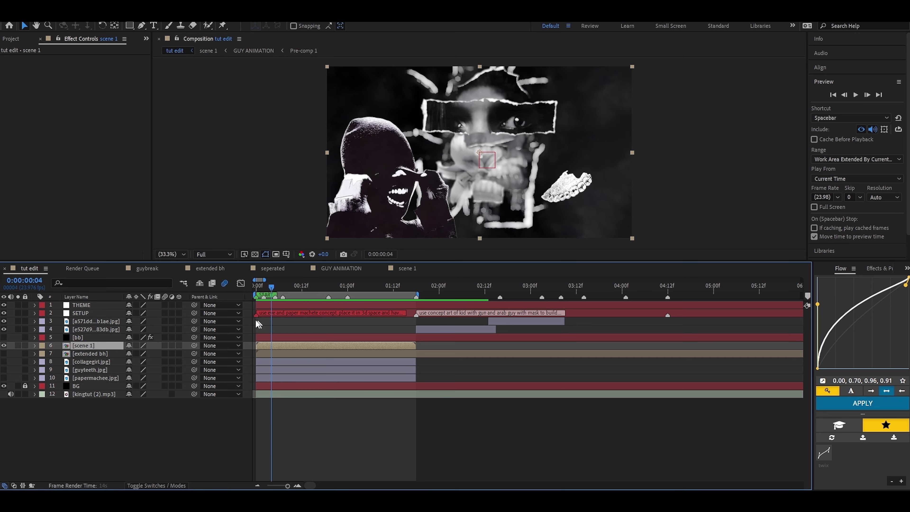
Review scene 1's motion in tut edit up to 0:00:01:05 and return to the first frame.
{"action": "left_click_drag", "start_coordinate": [237, 326], "coordinate": [367, 333]}
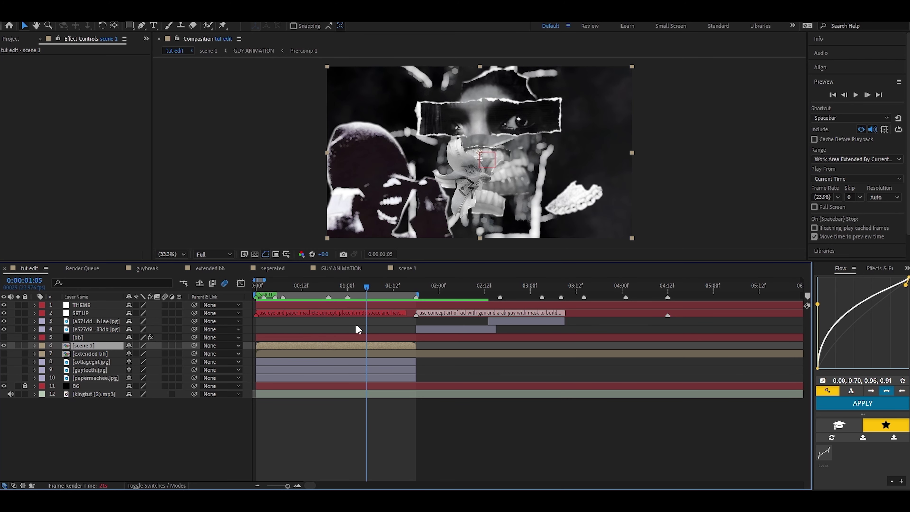
{"action": "key", "text": "minus"}
{"action": "key", "text": "minus"}
{"action": "key", "text": "minus"}
{"action": "key", "text": "Home"}
{"action": "key", "text": "equal"}
{"action": "key", "text": "equal"}
{"action": "key", "text": "equal"}
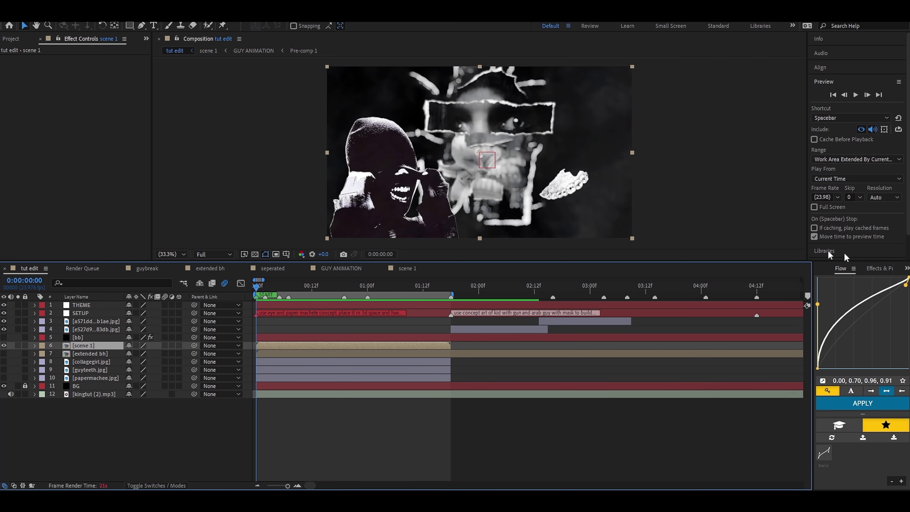
Show the effects and presets list and clear its previous search term.
{"action": "left_click", "coordinate": [871, 269]}
{"action": "left_click", "coordinate": [848, 281]}
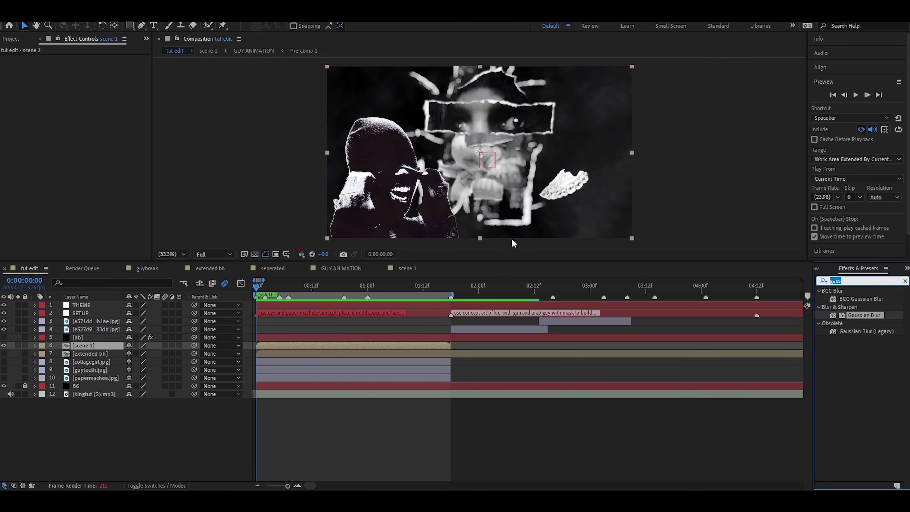
{"action": "key", "text": "BackSpace"}
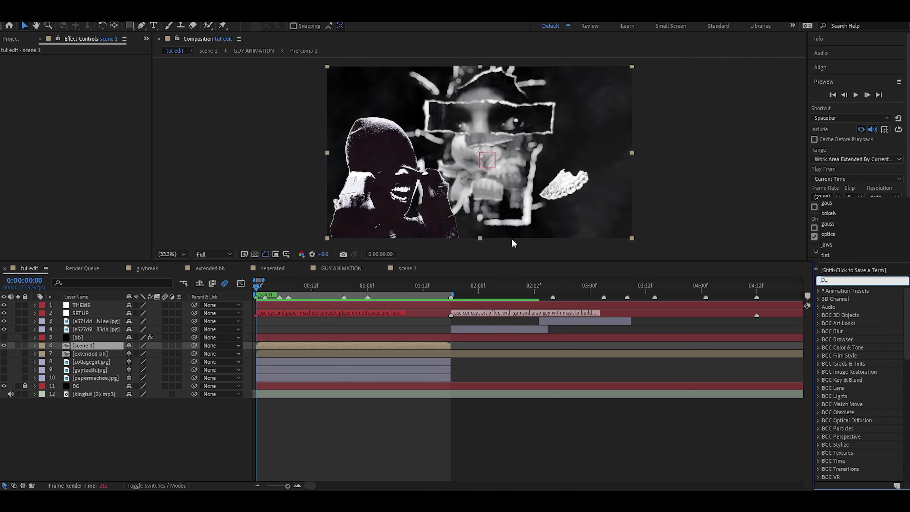
Open the scene 1 composition, review its camera move up to 0:00:01:01 and return to the first frame.
{"action": "left_click", "coordinate": [408, 268]}
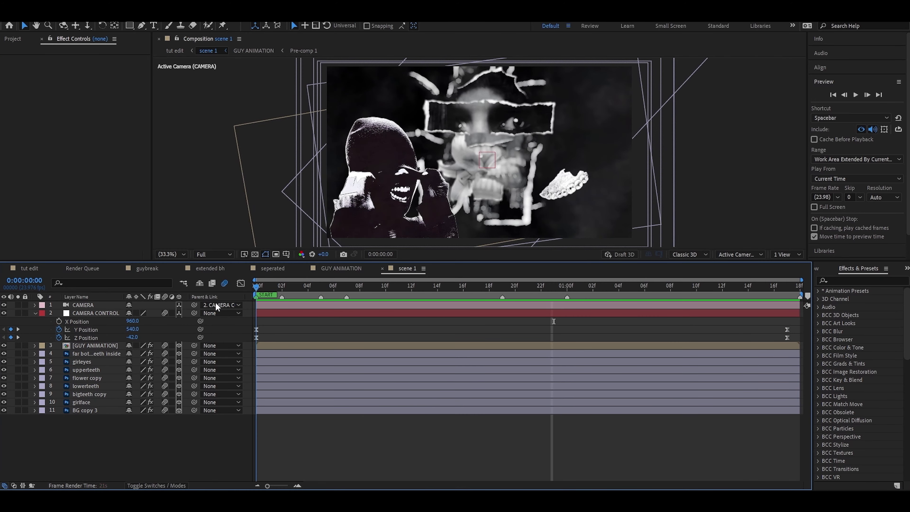
{"action": "key", "text": "space"}
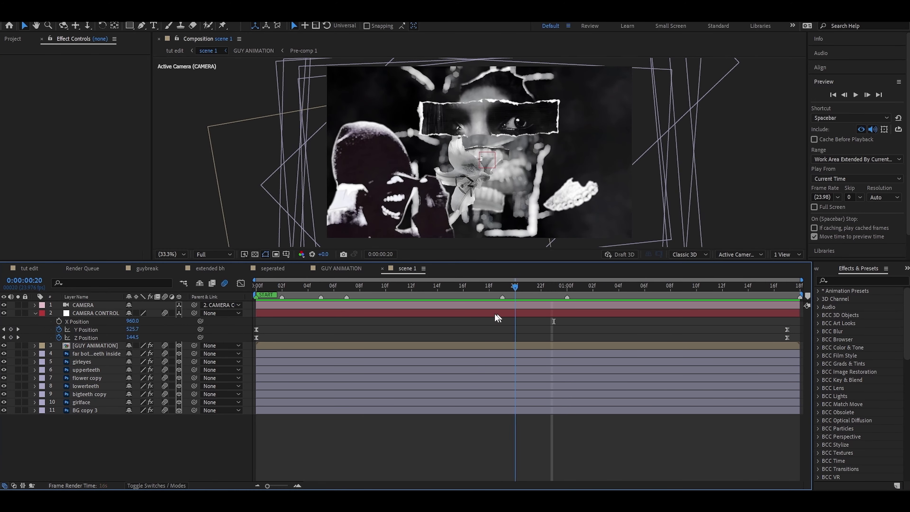
{"action": "left_click", "coordinate": [307, 319]}
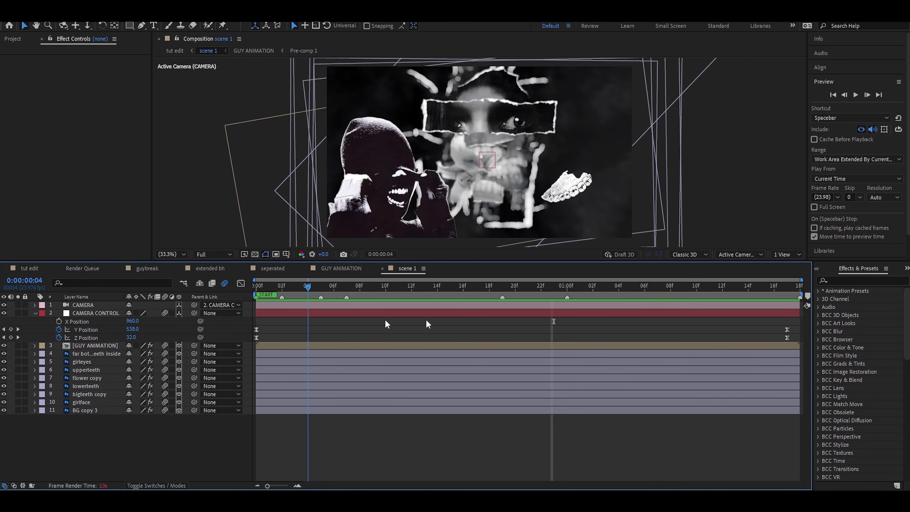
{"action": "left_click_drag", "start_coordinate": [426, 321], "coordinate": [586, 305]}
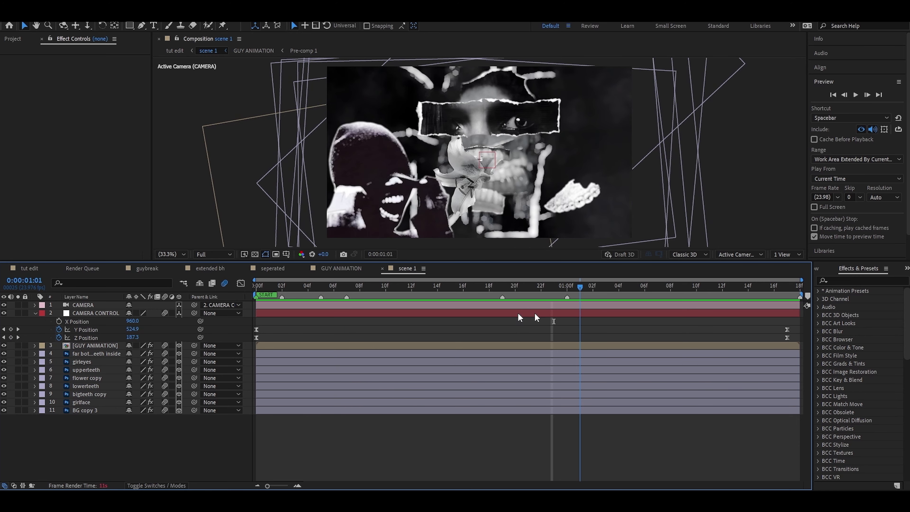
{"action": "key", "text": "Home"}
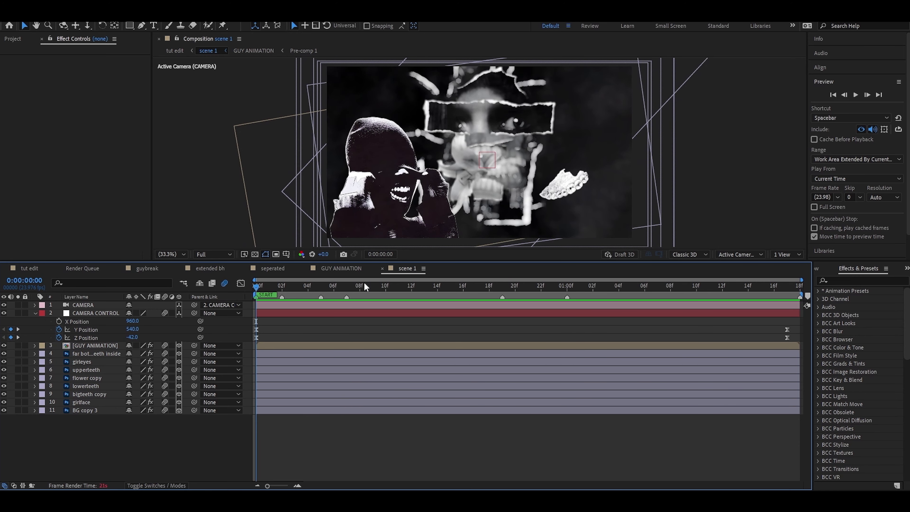
Add an adjustment layer above CAMERA in scene 1 and set its scale to 777%.
{"action": "left_click", "coordinate": [345, 305]}
{"action": "right_click", "coordinate": [192, 449]}
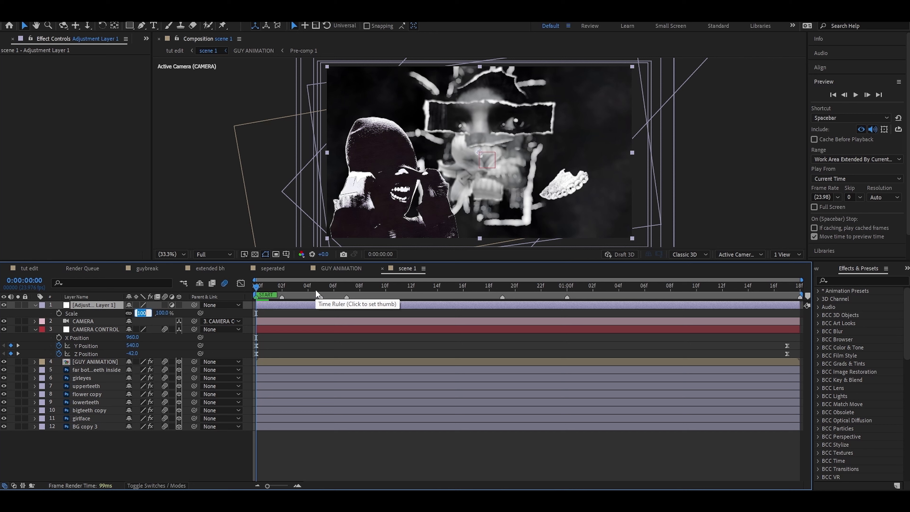
{"action": "key", "text": "Return"}
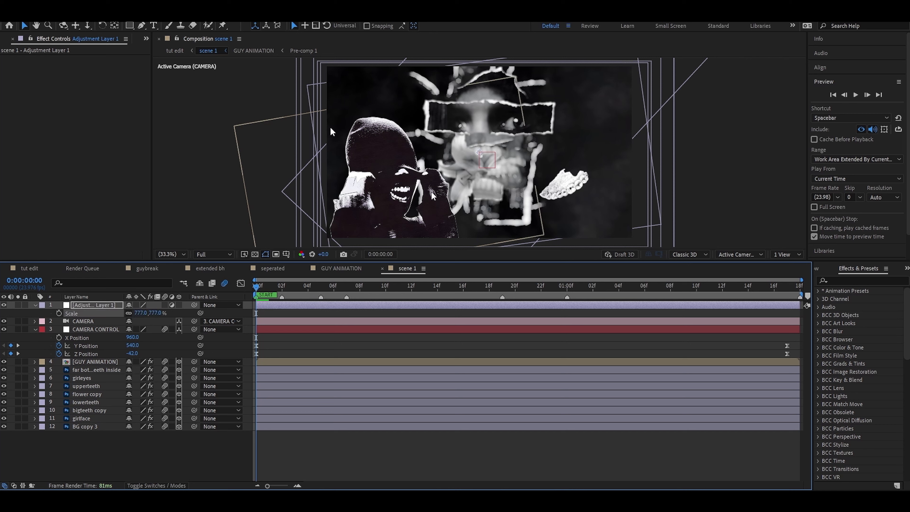
{"action": "scroll", "coordinate": [559, 162], "scroll_direction": "down", "scroll_amount": 8}
{"action": "scroll", "coordinate": [359, 196], "scroll_direction": "up", "scroll_amount": 2}
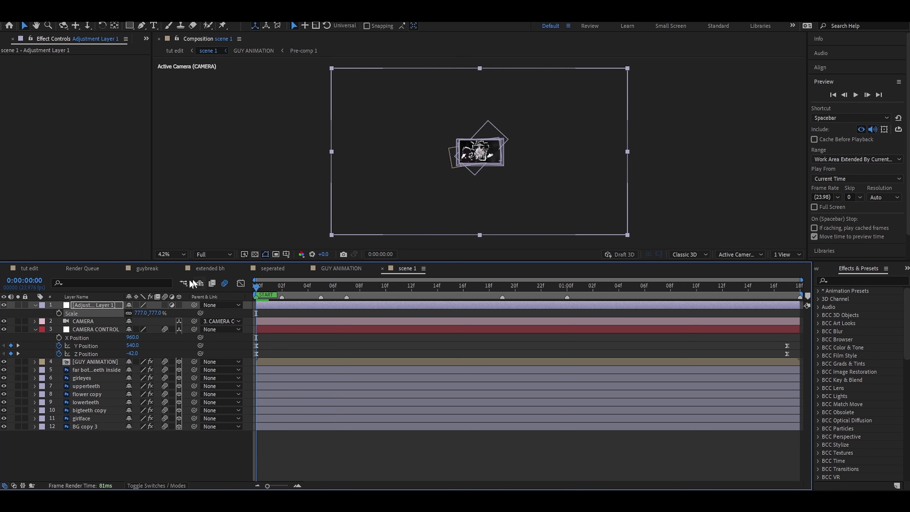
{"action": "left_click", "coordinate": [175, 254]}
{"action": "left_click", "coordinate": [190, 274]}
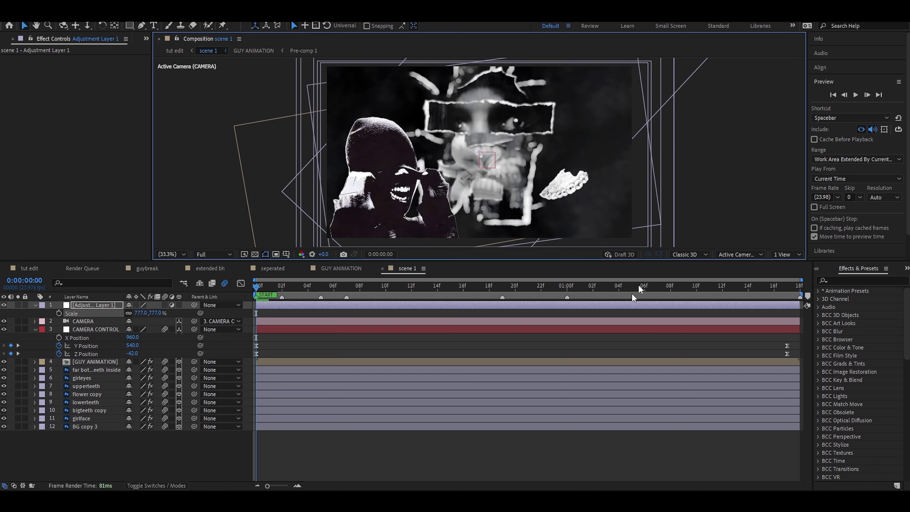
{"action": "left_click", "coordinate": [537, 314]}
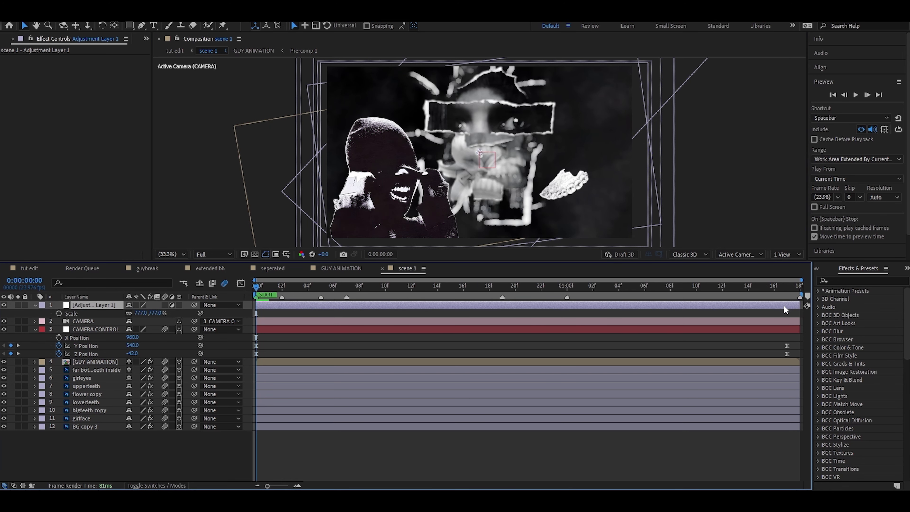
Apply Twitch to the adjustment layer with only Slide enabled, Amount 7, Speed 5, Slide Amount 19 and Slide Twitches 0.90.
{"action": "left_click", "coordinate": [859, 280]}
{"action": "type", "text": "twitch"}
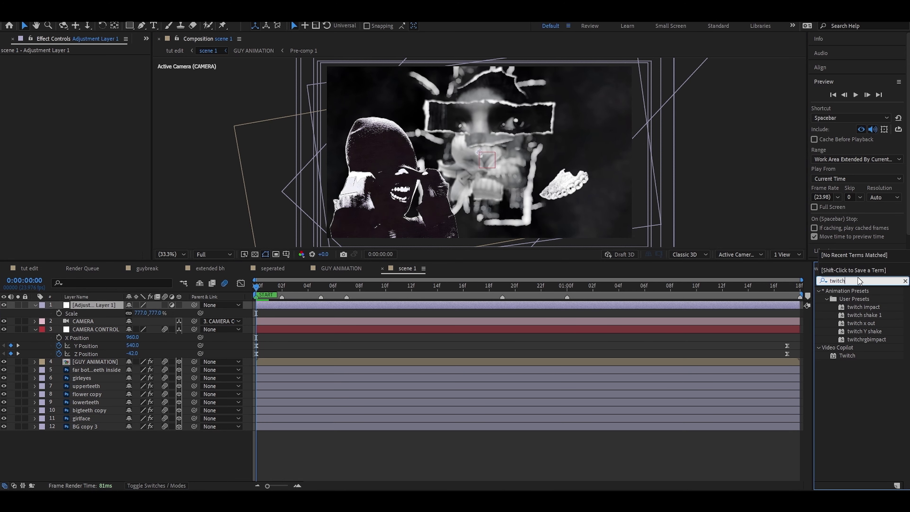
{"action": "left_click_drag", "start_coordinate": [847, 355], "coordinate": [579, 305]}
{"action": "key", "text": "ctrl+s"}
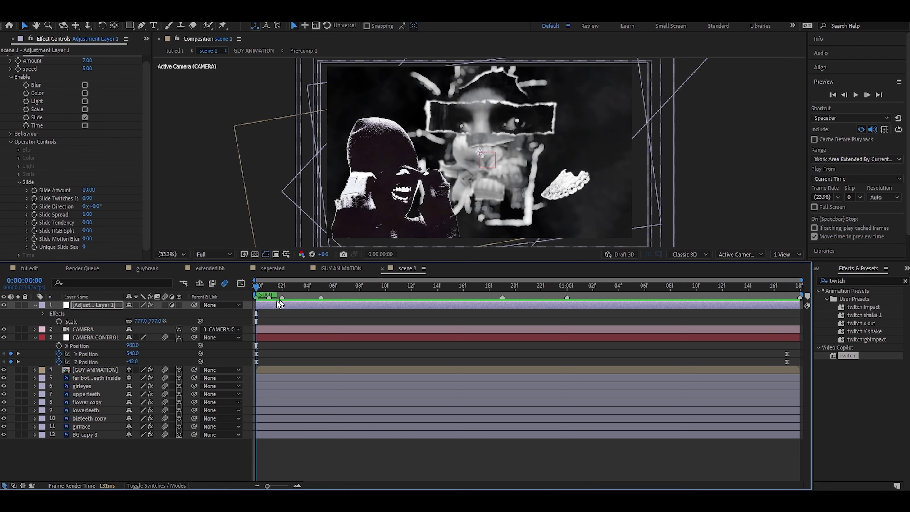
Scrub and play back scene 1 from the first frame to judge the Twitch slide shake.
{"action": "left_click_drag", "start_coordinate": [271, 290], "coordinate": [451, 290]}
{"action": "left_click_drag", "start_coordinate": [365, 305], "coordinate": [251, 294]}
{"action": "scroll", "coordinate": [110, 141], "scroll_direction": "up", "scroll_amount": 1}
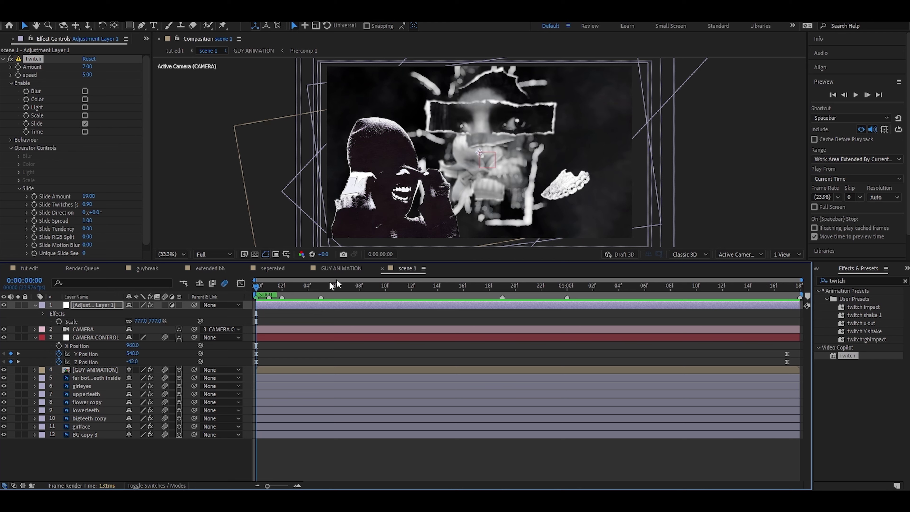
{"action": "key", "text": "space"}
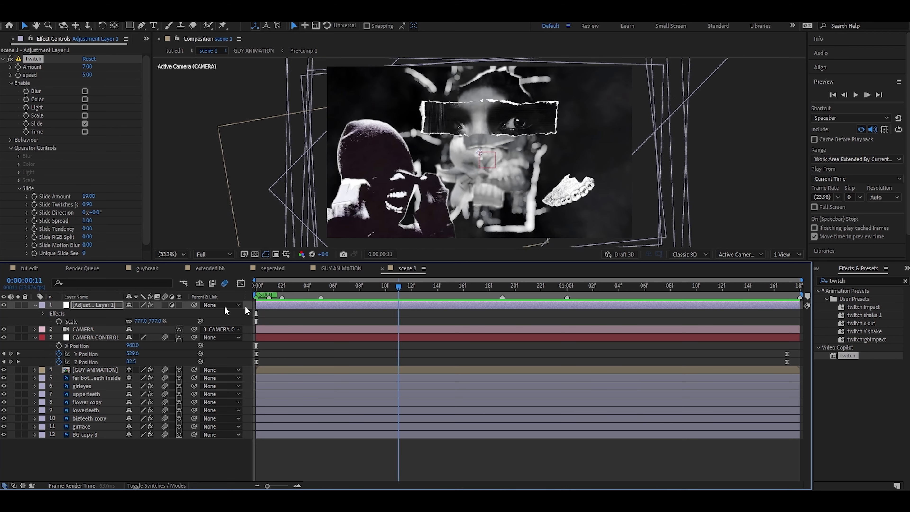
{"action": "key", "text": "space"}
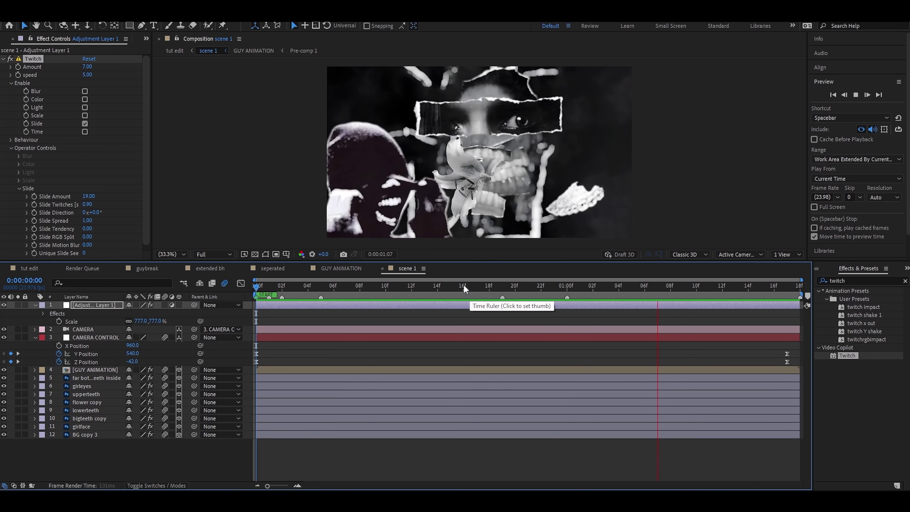
{"action": "scroll", "coordinate": [48, 230], "scroll_direction": "down", "scroll_amount": 1}
{"action": "left_click", "coordinate": [266, 253]}
{"action": "left_click", "coordinate": [445, 237]}
{"action": "left_click", "coordinate": [402, 281]}
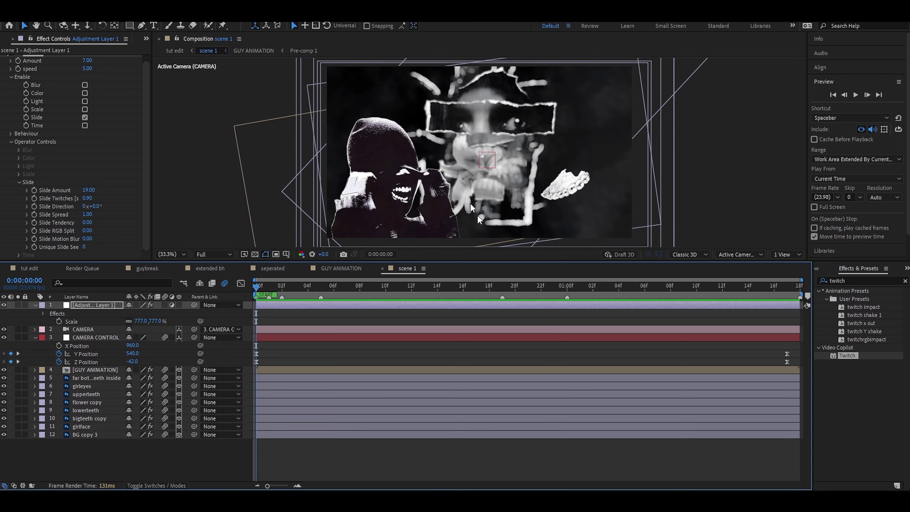
{"action": "key", "text": "space"}
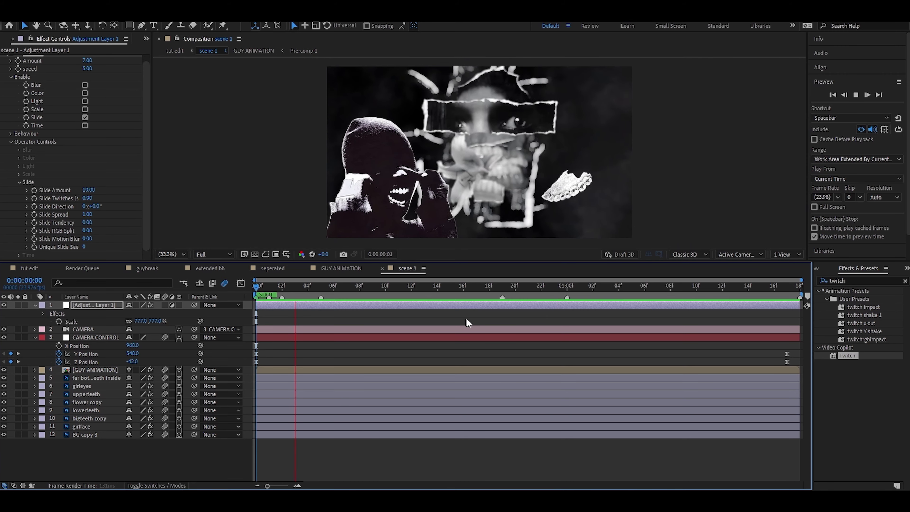
Duplicate the Twitch adjustment layer and remove the Twitch effect from the upper copy.
{"action": "left_click", "coordinate": [537, 307]}
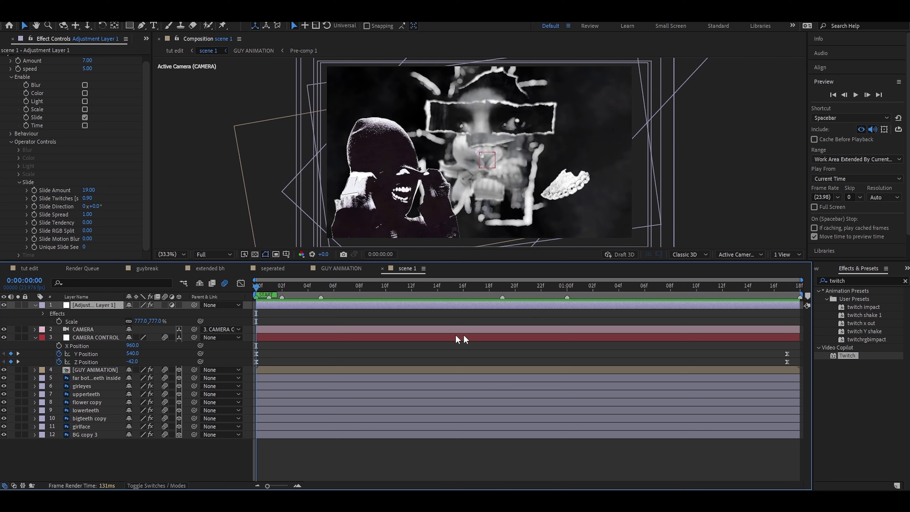
{"action": "left_click", "coordinate": [415, 305]}
{"action": "key", "text": "ctrl+d"}
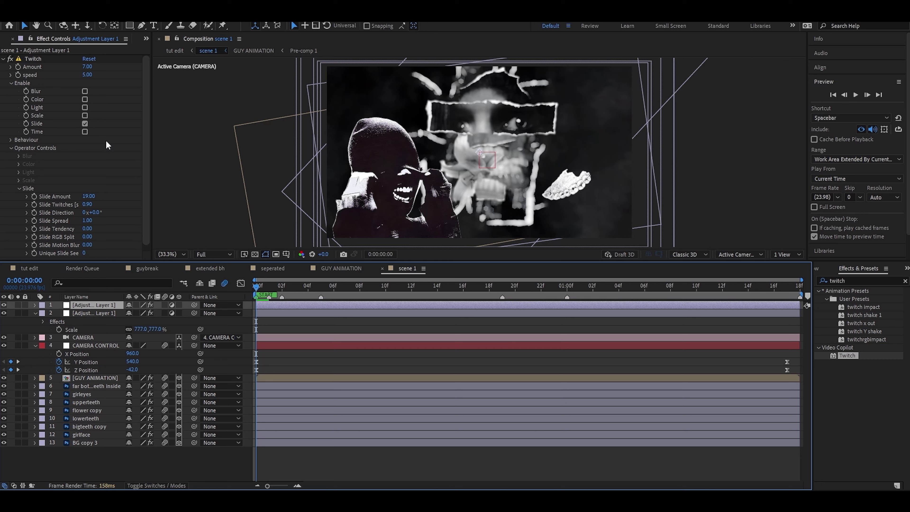
{"action": "left_click", "coordinate": [51, 56]}
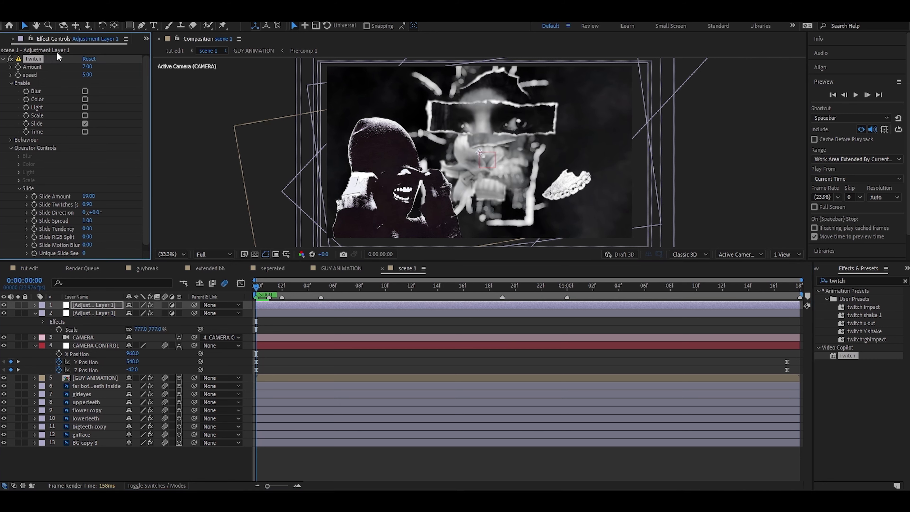
{"action": "key", "text": "Delete"}
Apply Posterize Time to the upper adjustment layer with a frame rate of 18.
{"action": "left_click", "coordinate": [860, 281]}
{"action": "type", "text": "poster"}
{"action": "left_click_drag", "start_coordinate": [858, 372], "coordinate": [49, 301]}
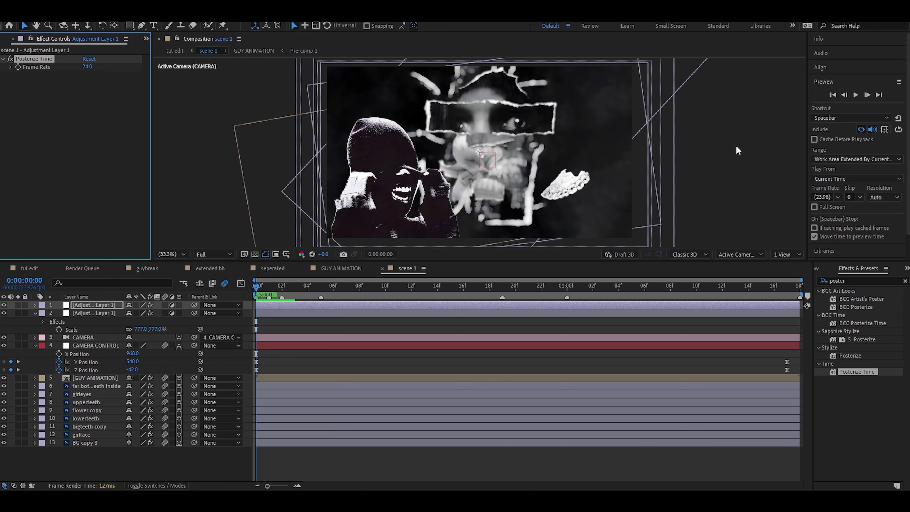
{"action": "left_click", "coordinate": [87, 66]}
{"action": "type", "text": "18"}
{"action": "key", "text": "Return"}
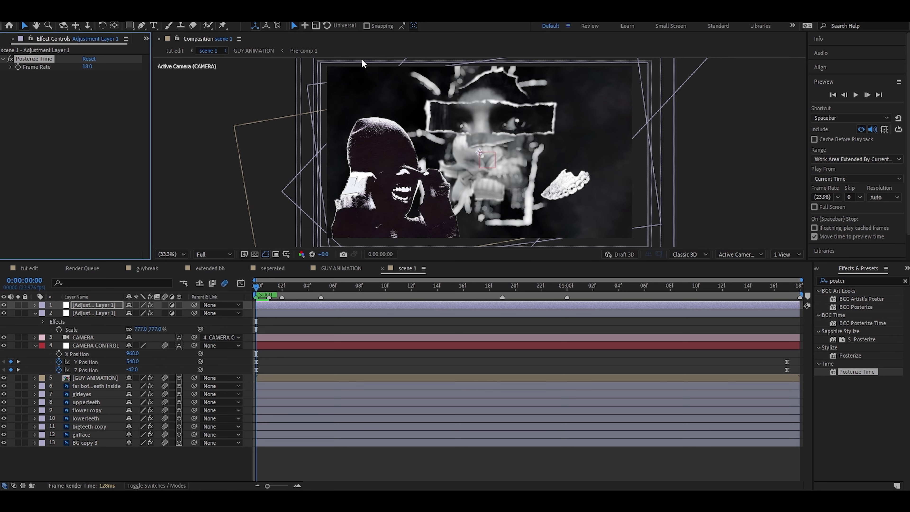
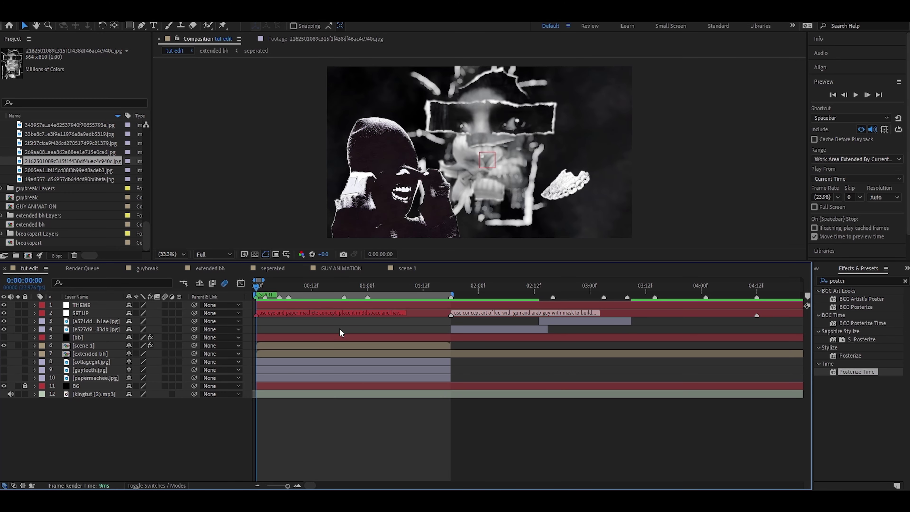
Split the bb layer in tut edit at 0:00:01:18 and delete the part after that point.
{"action": "left_click", "coordinate": [355, 339]}
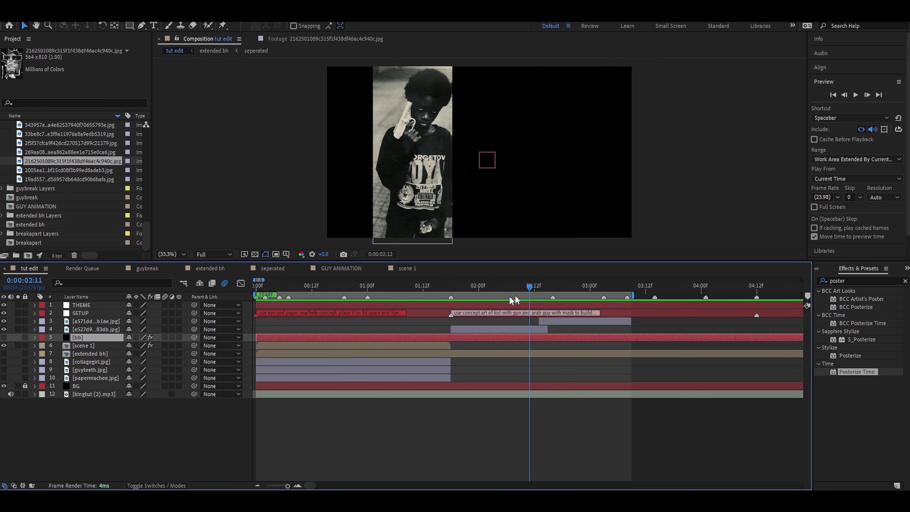
{"action": "key", "text": "j"}
{"action": "left_click_drag", "start_coordinate": [449, 286], "coordinate": [454, 309]}
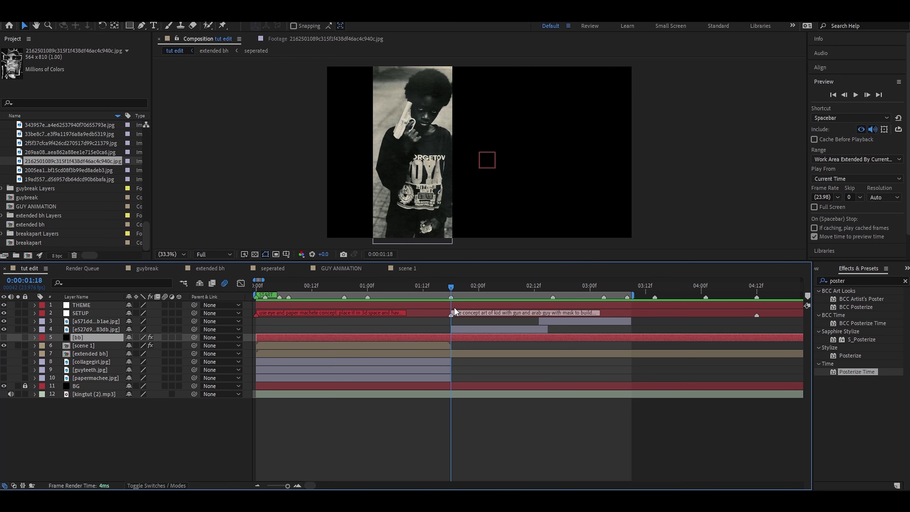
{"action": "key", "text": "ctrl+shift+d"}
{"action": "key", "text": "Delete"}
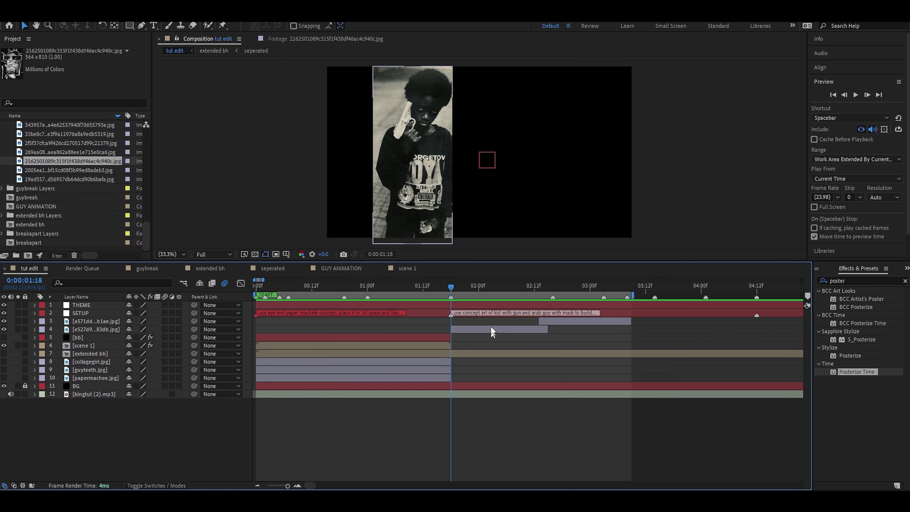
Show the bb letterbox layer and keyframe its CC Jaws Completion from 70% at the first frame to a higher value near its end.
{"action": "key", "text": "Home"}
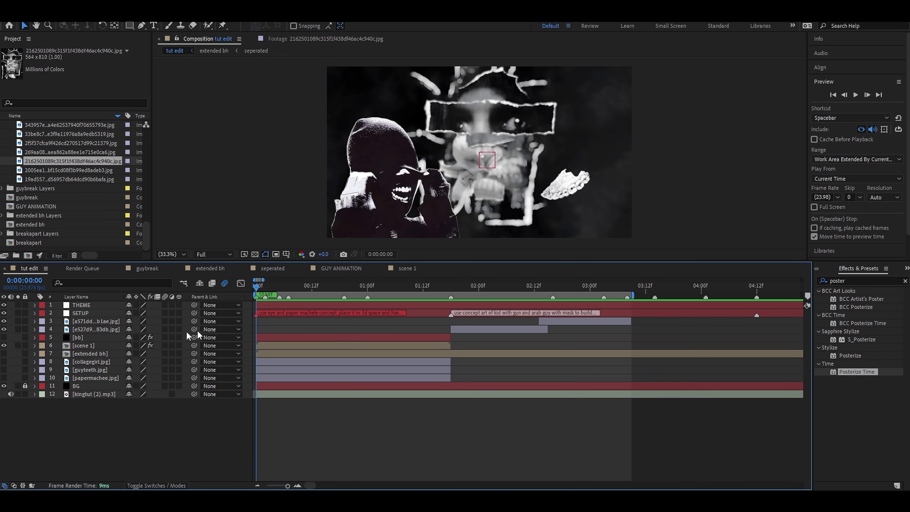
{"action": "left_click", "coordinate": [78, 337]}
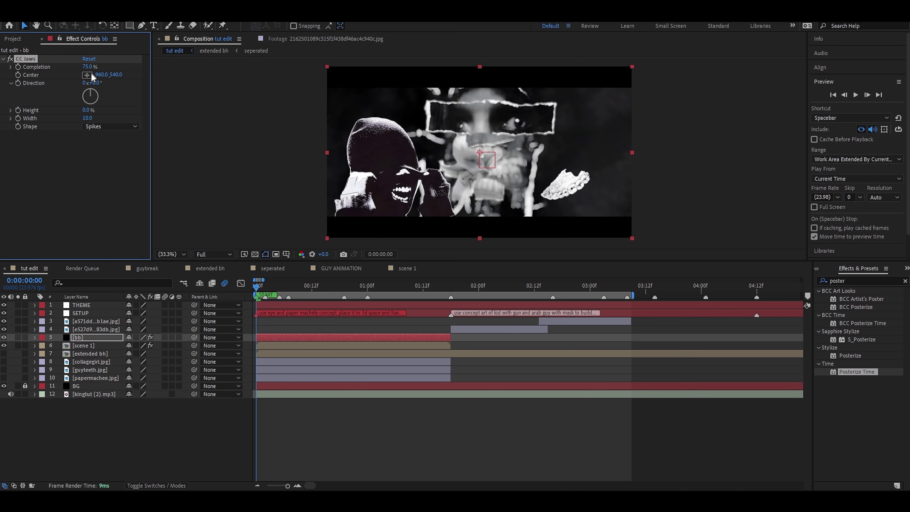
{"action": "left_click", "coordinate": [396, 285]}
{"action": "key", "text": "u"}
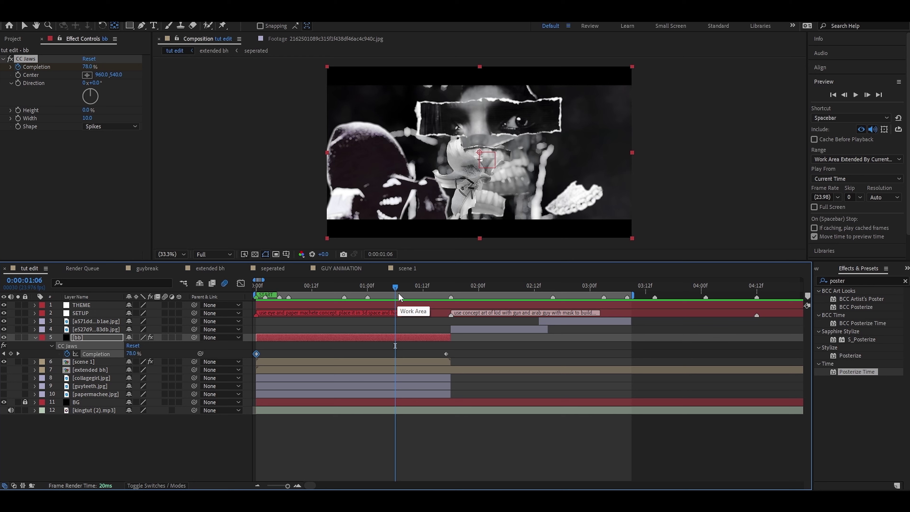
Scrub through tut edit to check how the letterbox bars open over scene 1.
{"action": "left_click_drag", "start_coordinate": [396, 287], "coordinate": [426, 294]}
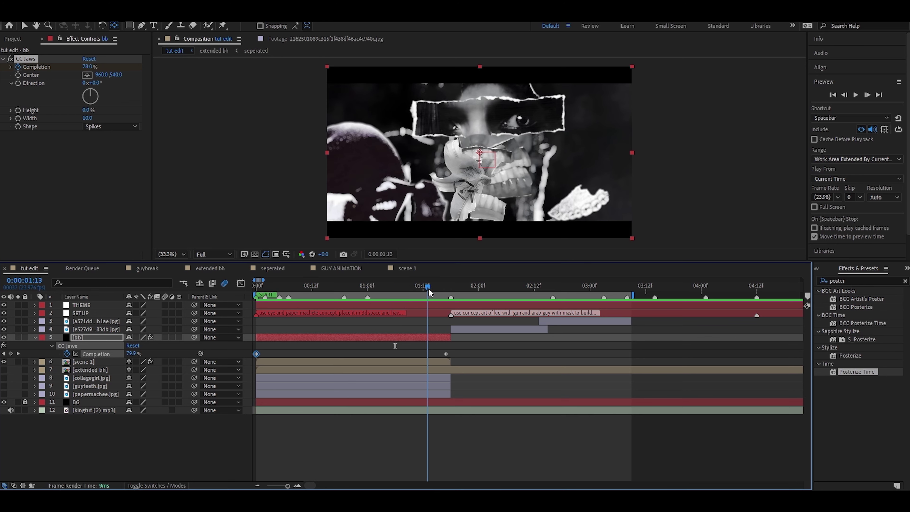
{"action": "key", "text": "Home"}
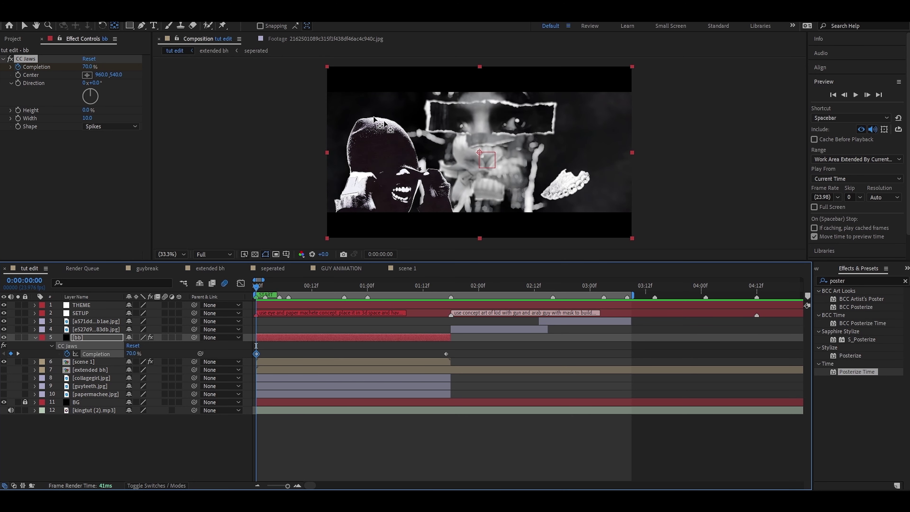
{"action": "left_click_drag", "start_coordinate": [401, 293], "coordinate": [460, 293]}
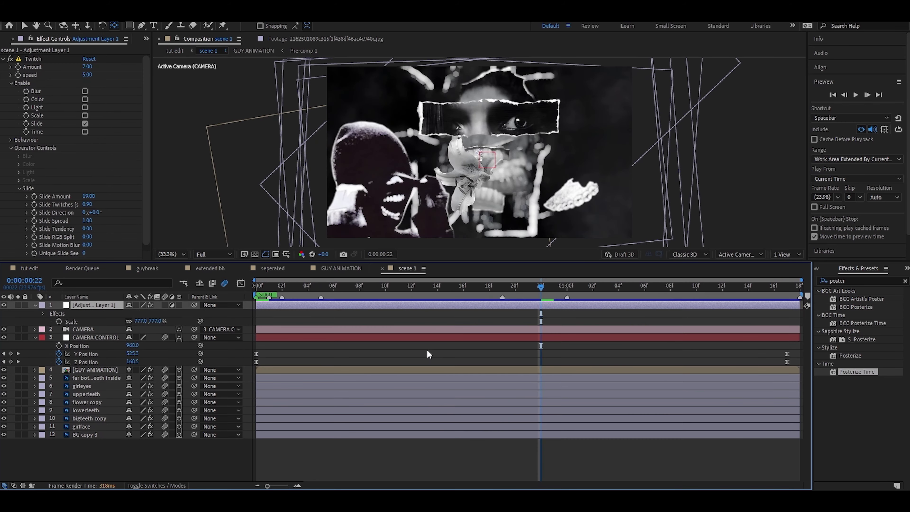
Apply Tint and Levels to the GUY ANIMATION layer in scene 1.
{"action": "left_click", "coordinate": [484, 346]}
{"action": "left_click", "coordinate": [453, 371]}
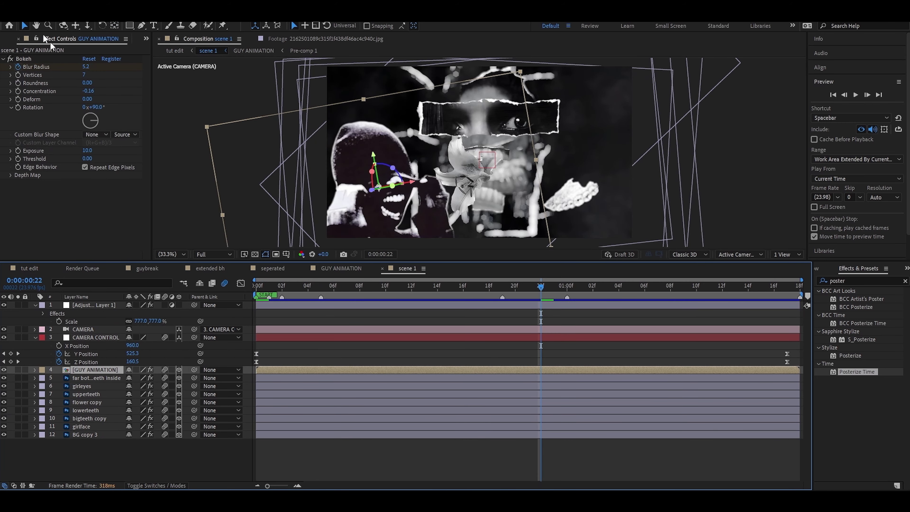
{"action": "left_click", "coordinate": [3, 59]}
{"action": "left_click", "coordinate": [834, 281]}
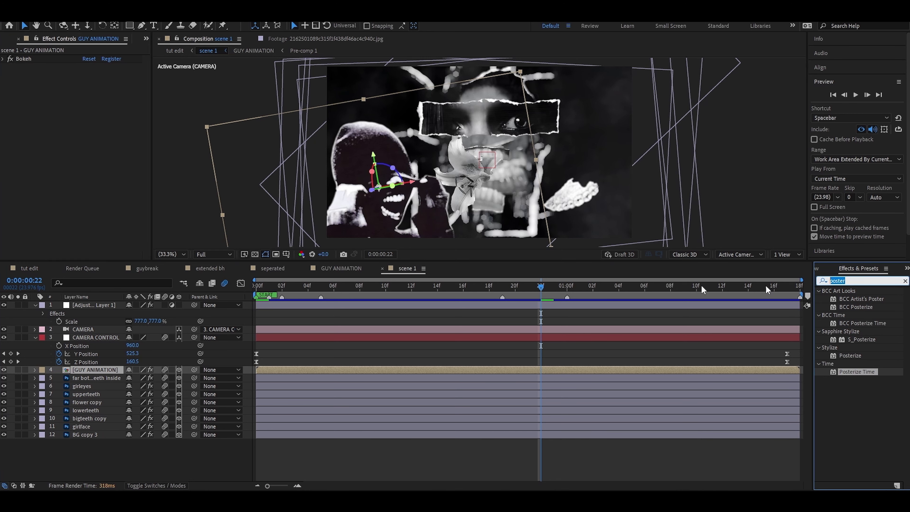
{"action": "type", "text": "level"}
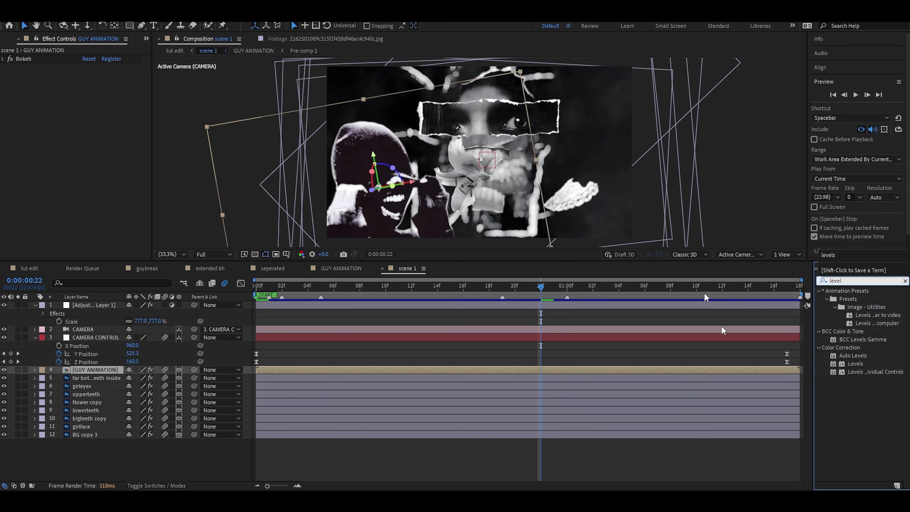
{"action": "left_click_drag", "start_coordinate": [853, 364], "coordinate": [732, 371]}
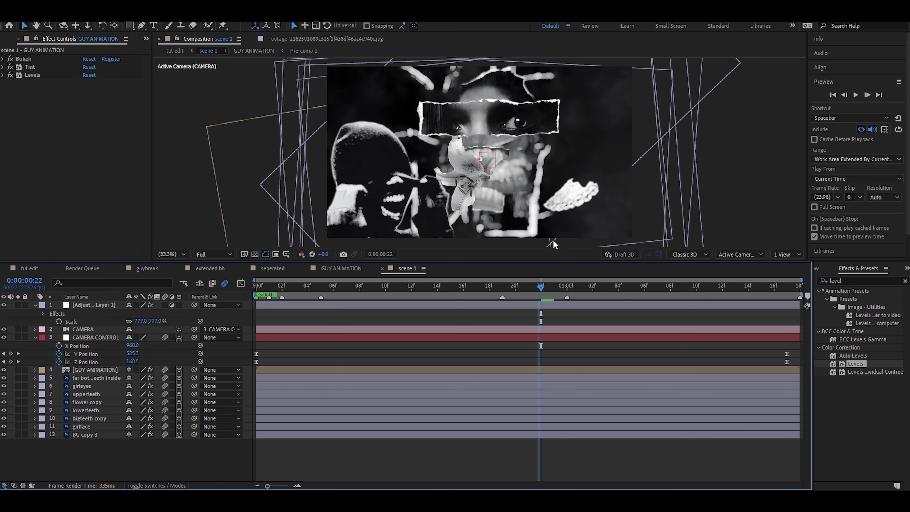
Copy Tint and Levels from the GUY ANIMATION layer to the girleyes and girlface layers.
{"action": "left_click", "coordinate": [30, 67]}
{"action": "left_click", "coordinate": [33, 75], "text": "shift"}
{"action": "left_click", "coordinate": [82, 386]}
{"action": "key", "text": "ctrl+v"}
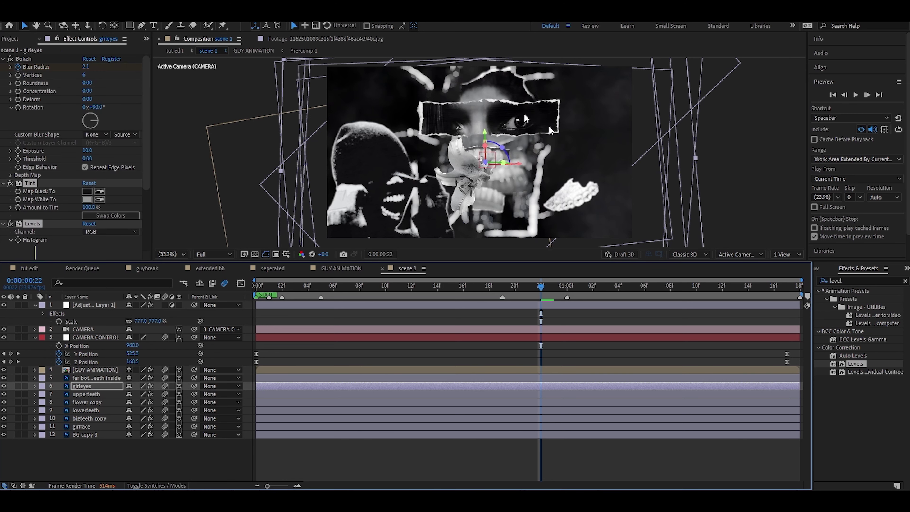
{"action": "left_click", "coordinate": [513, 434]}
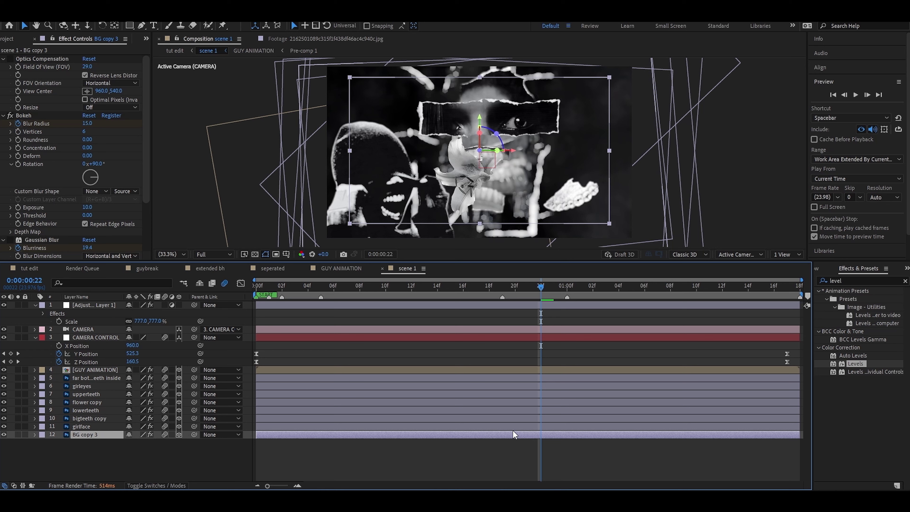
{"action": "left_click", "coordinate": [97, 426]}
{"action": "key", "text": "ctrl+v"}
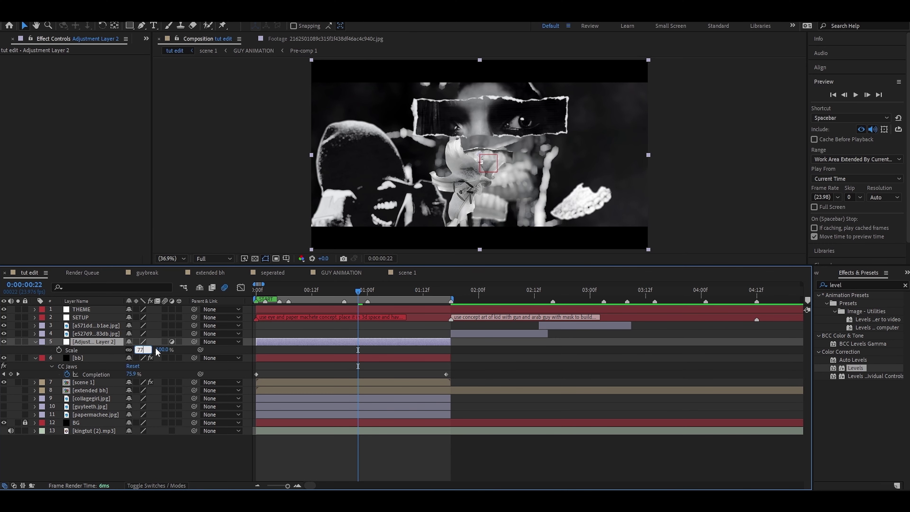
Scale Adjustment Layer 2 in tut edit to 777% and apply the Curves effect to it.
{"action": "left_click_drag", "start_coordinate": [148, 350], "coordinate": [158, 350]}
{"action": "left_click", "coordinate": [860, 286]}
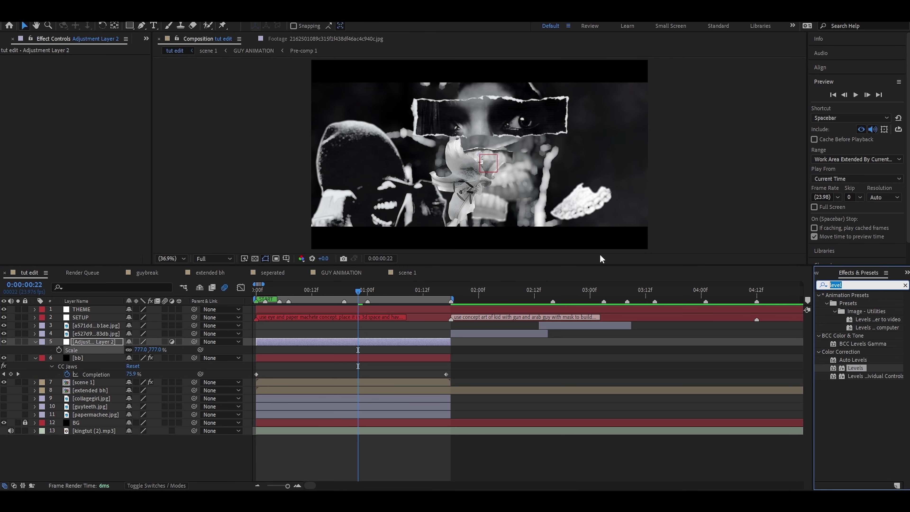
{"action": "type", "text": "looks"}
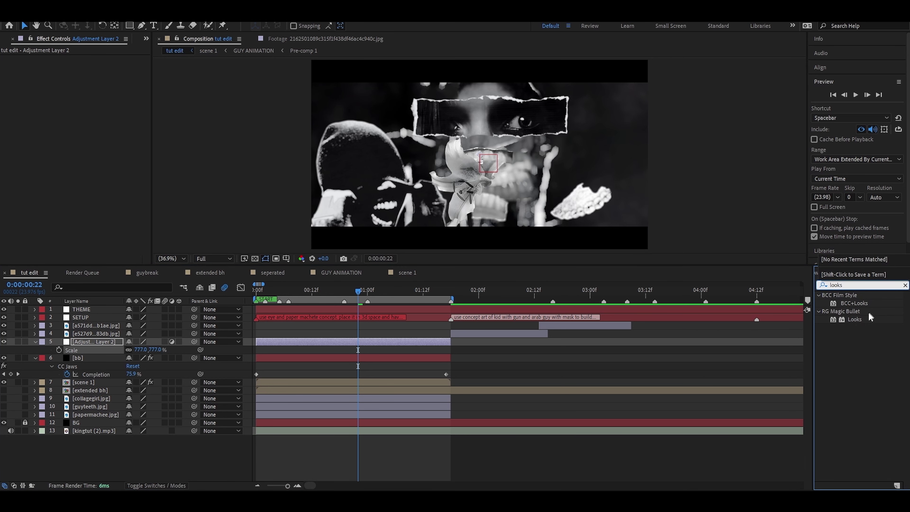
{"action": "key", "text": "BackSpace"}
{"action": "key", "text": "BackSpace"}
{"action": "key", "text": "BackSpace"}
{"action": "key", "text": "BackSpace"}
{"action": "key", "text": "BackSpace"}
{"action": "type", "text": "curves"}
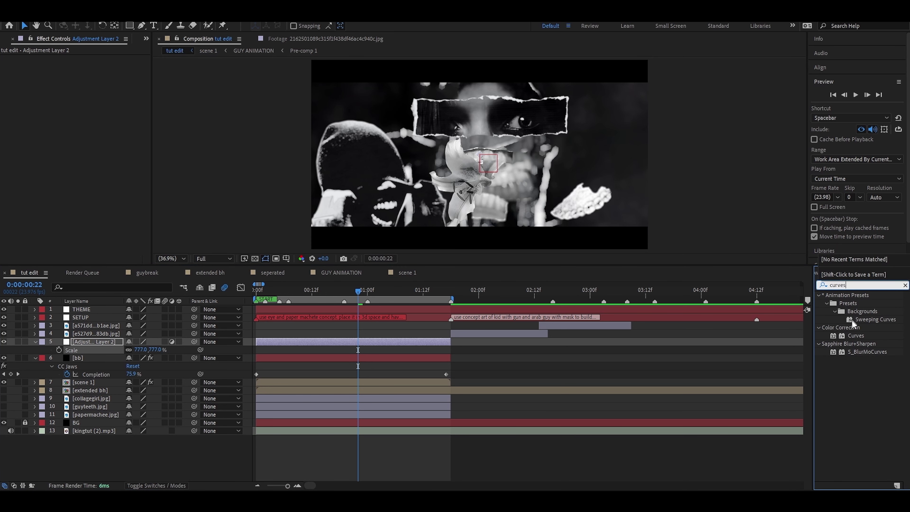
{"action": "left_click", "coordinate": [856, 336]}
{"action": "left_click_drag", "start_coordinate": [856, 338], "coordinate": [377, 343]}
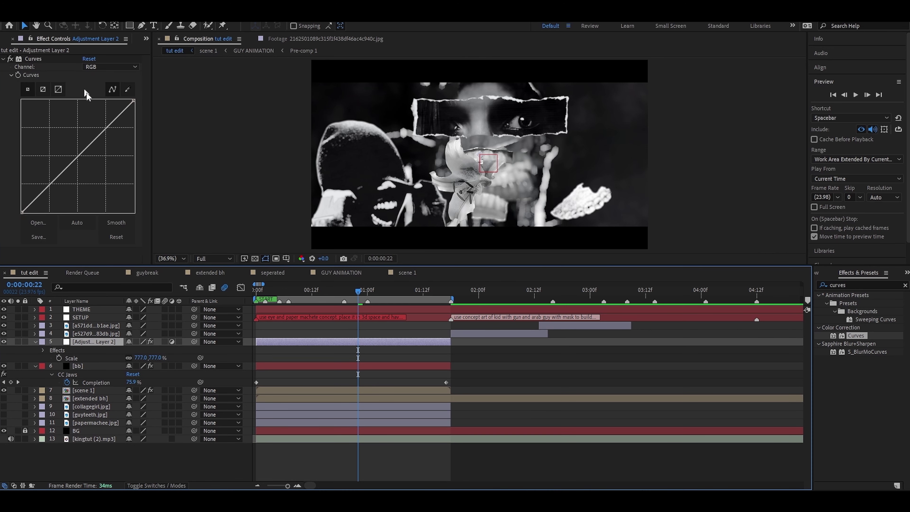
Shape Adjustment Layer 2's RGB curve into a gentle S by lifting the highlights and lowering the shadows.
{"action": "left_click_drag", "start_coordinate": [114, 121], "coordinate": [111, 118]}
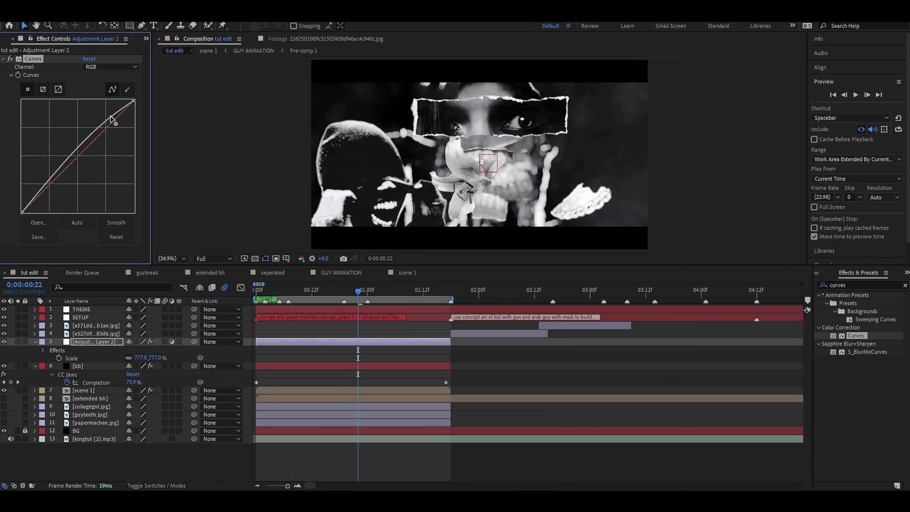
{"action": "left_click_drag", "start_coordinate": [47, 184], "coordinate": [48, 192]}
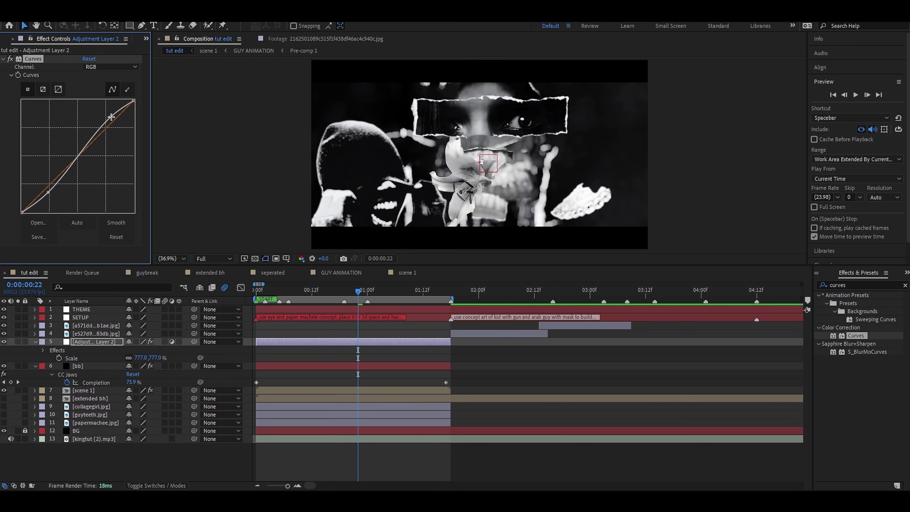
{"action": "left_click_drag", "start_coordinate": [110, 117], "coordinate": [109, 115]}
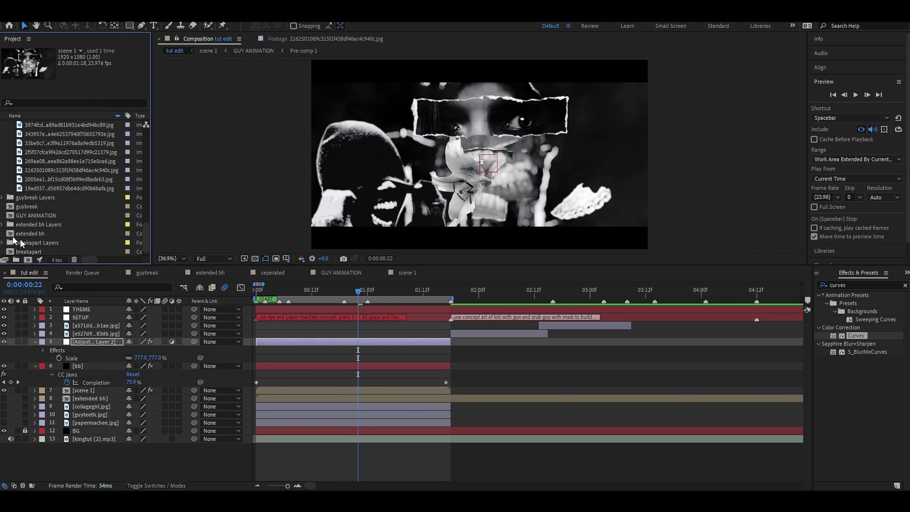
Import S8mm_high_grain.mp4, place it above Adjustment Layer 2 in tut edit and scale it to 109%.
{"action": "right_click", "coordinate": [6, 183]}
{"action": "left_click", "coordinate": [55, 219]}
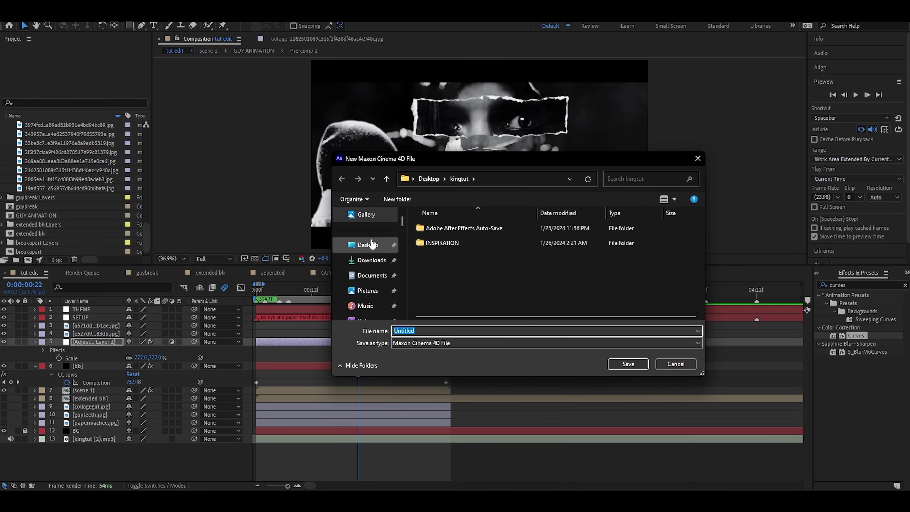
{"action": "left_click", "coordinate": [428, 179]}
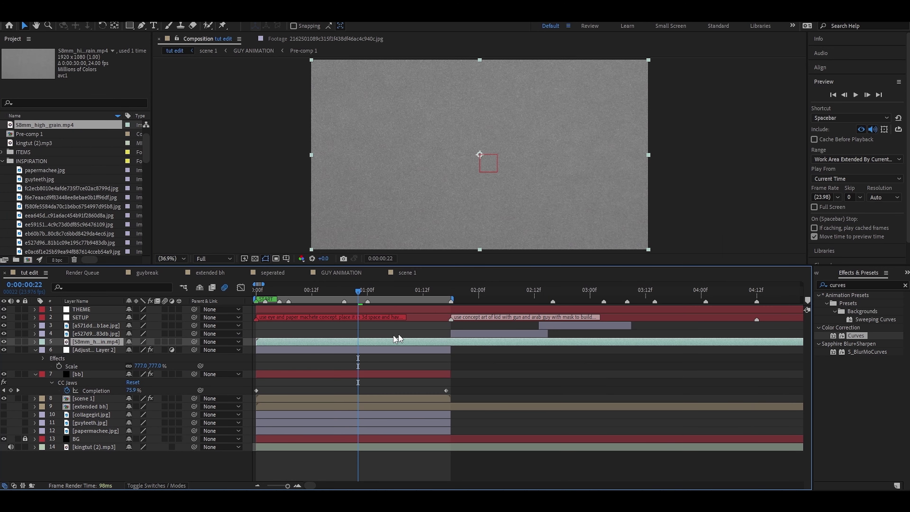
{"action": "key", "text": "s"}
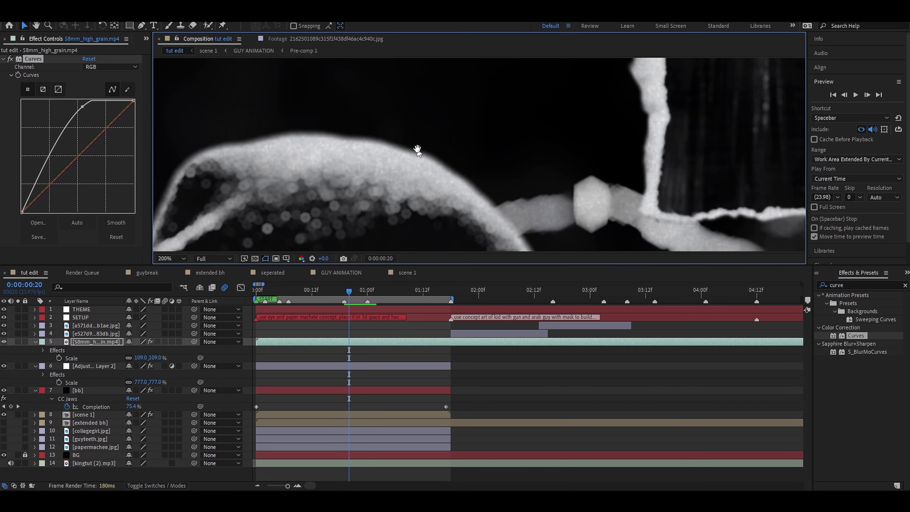
Bend the grain layer's RGB curve into a steep S for stronger grain, comparing the image with the layer hidden and shown.
{"action": "left_click_drag", "start_coordinate": [338, 131], "coordinate": [471, 139]}
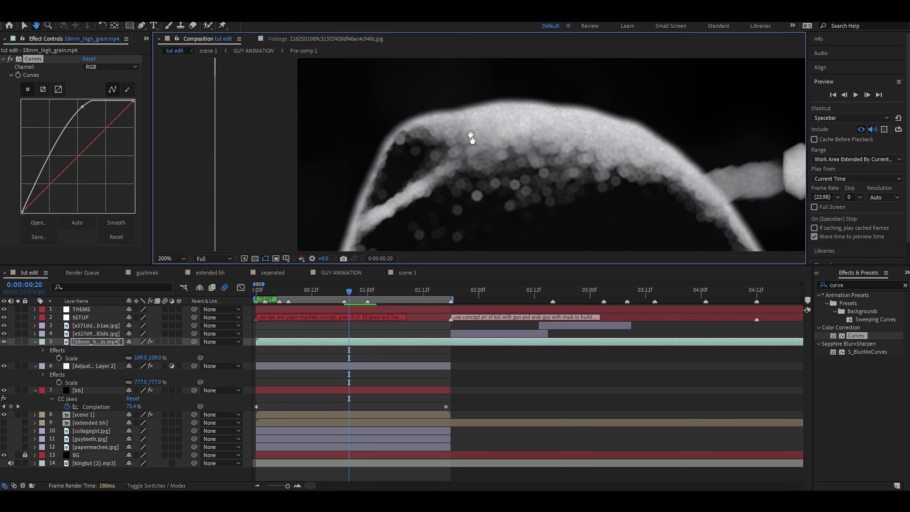
{"action": "left_click", "coordinate": [4, 342]}
{"action": "left_click", "coordinate": [3, 342]}
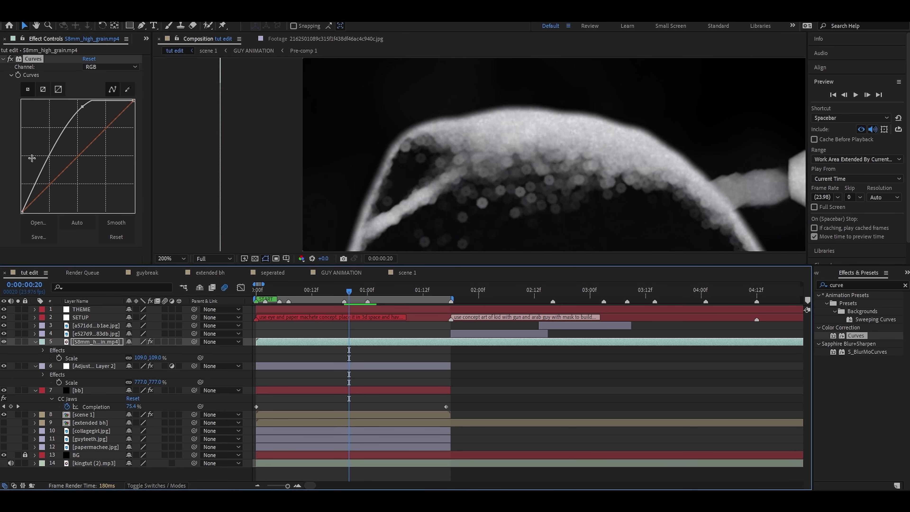
{"action": "left_click_drag", "start_coordinate": [40, 180], "coordinate": [59, 212]}
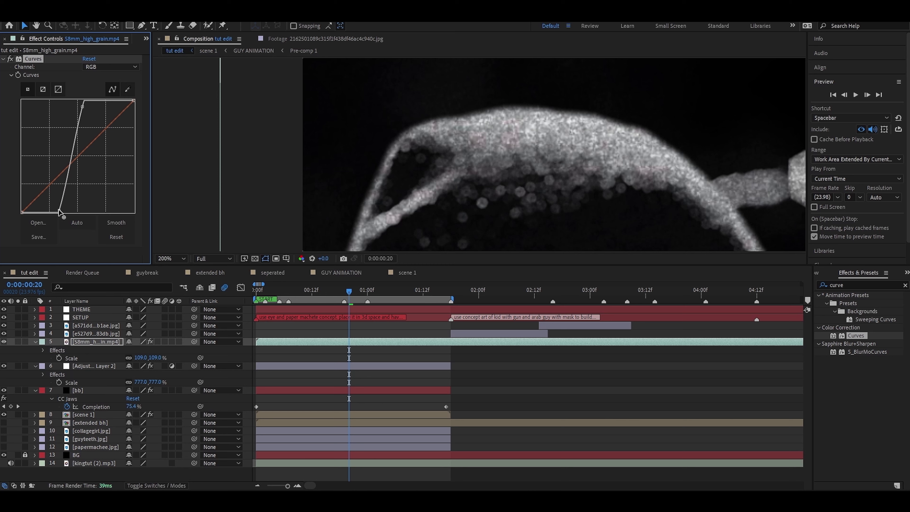
{"action": "left_click", "coordinate": [4, 343]}
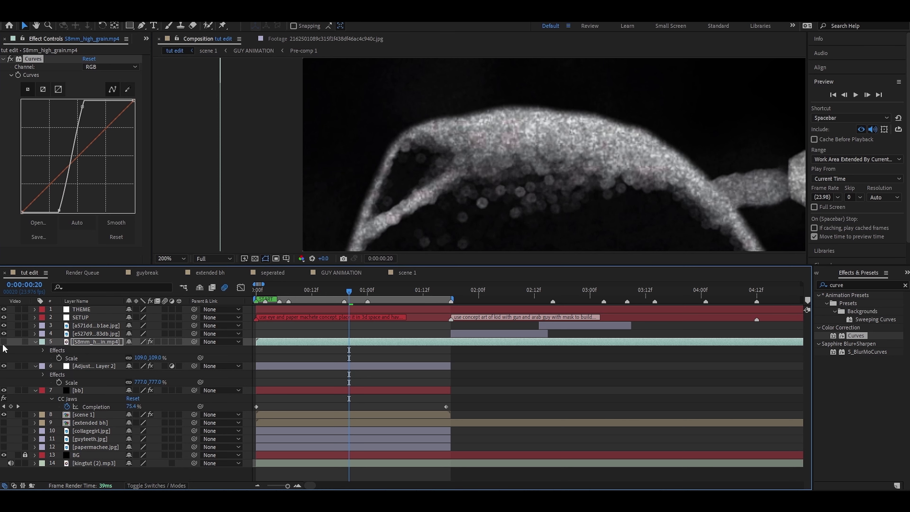
{"action": "left_click", "coordinate": [182, 259]}
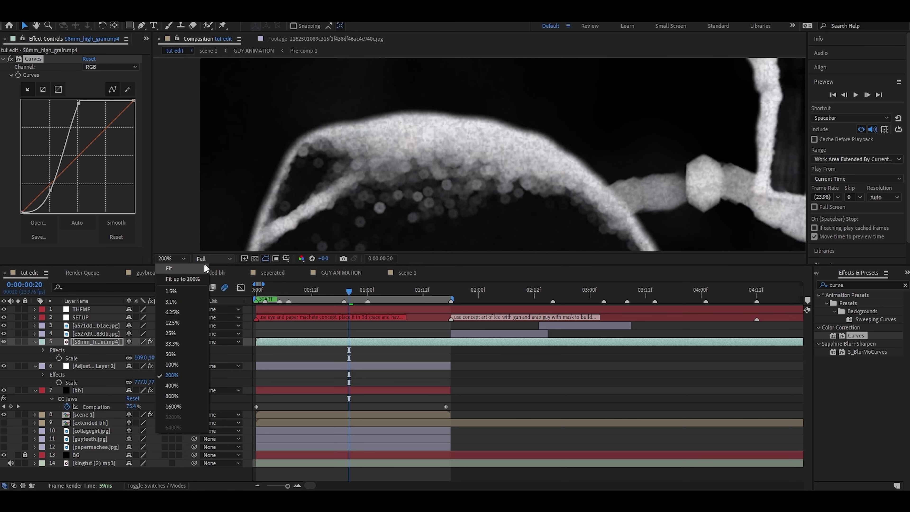
{"action": "left_click", "coordinate": [200, 266]}
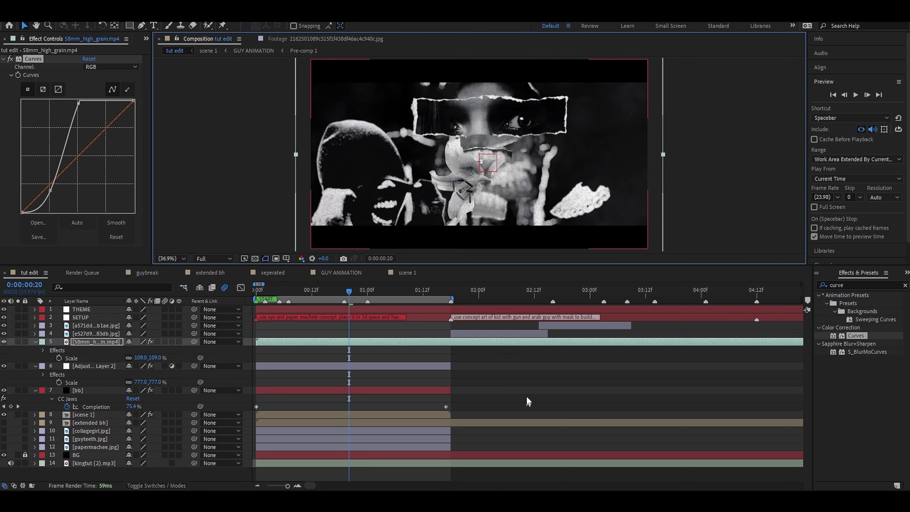
Preview tut edit from the first frame with audio muted and Cache Before Playback enabled.
{"action": "left_click", "coordinate": [434, 332]}
{"action": "left_click_drag", "start_coordinate": [335, 289], "coordinate": [196, 287]}
{"action": "left_click", "coordinate": [873, 132]}
{"action": "left_click", "coordinate": [814, 140]}
{"action": "left_click", "coordinate": [856, 95]}
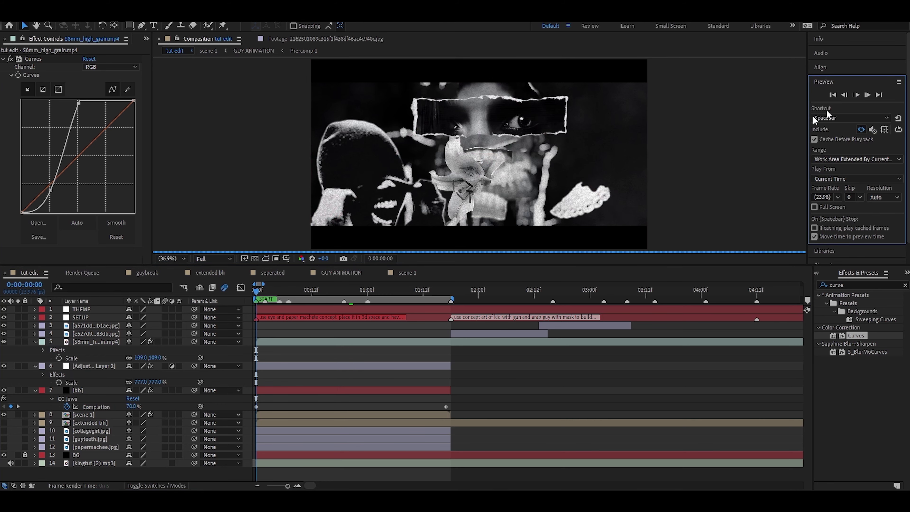
{"action": "left_click", "coordinate": [503, 173]}
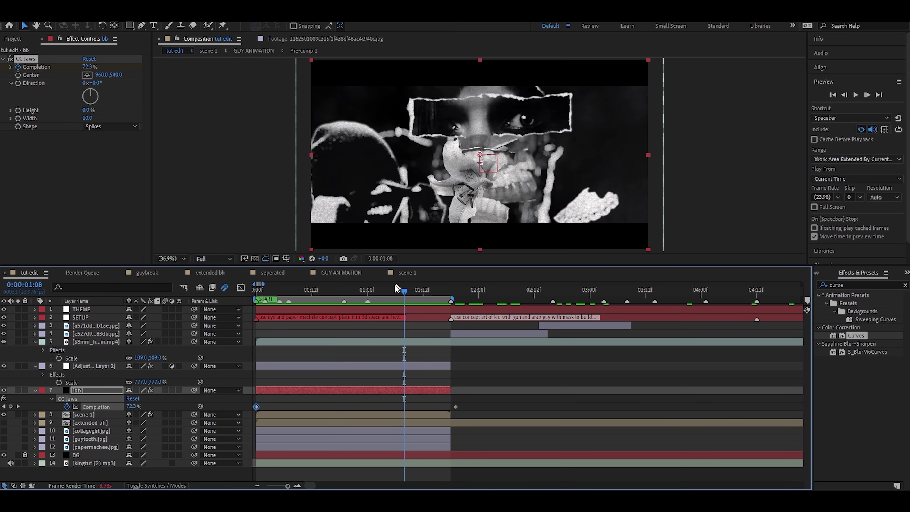
Scrub tut edit from the first frame to 0:00:01:16 to check the letterbox animation over scene 1.
{"action": "mouse_move", "coordinate": [394, 287]}
{"action": "left_mouse_down"}
{"action": "mouse_move", "coordinate": [345, 295]}
{"action": "mouse_move", "coordinate": [396, 292]}
{"action": "mouse_move", "coordinate": [385, 292]}
{"action": "left_mouse_up"}
{"action": "key", "text": "Home"}
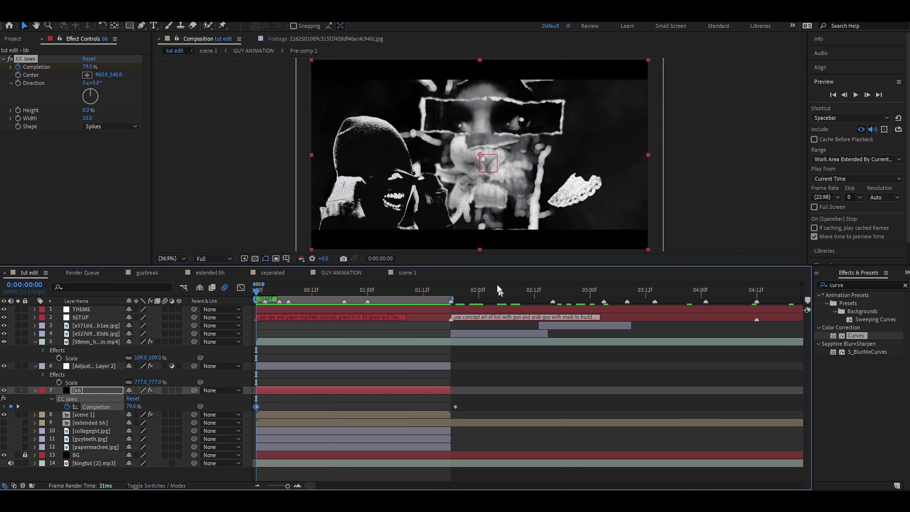
{"action": "left_click_drag", "start_coordinate": [315, 291], "coordinate": [442, 298]}
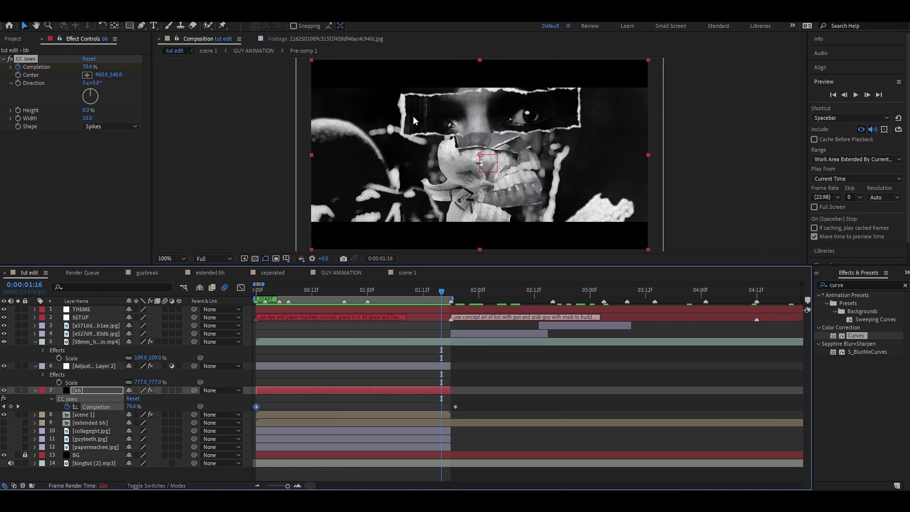
Inspect the collage up close at 0:00:01:16 with the grain layer hidden, and save the project.
{"action": "scroll", "coordinate": [523, 170], "scroll_direction": "up", "scroll_amount": 2}
{"action": "scroll", "coordinate": [499, 129], "scroll_direction": "down", "scroll_amount": 1}
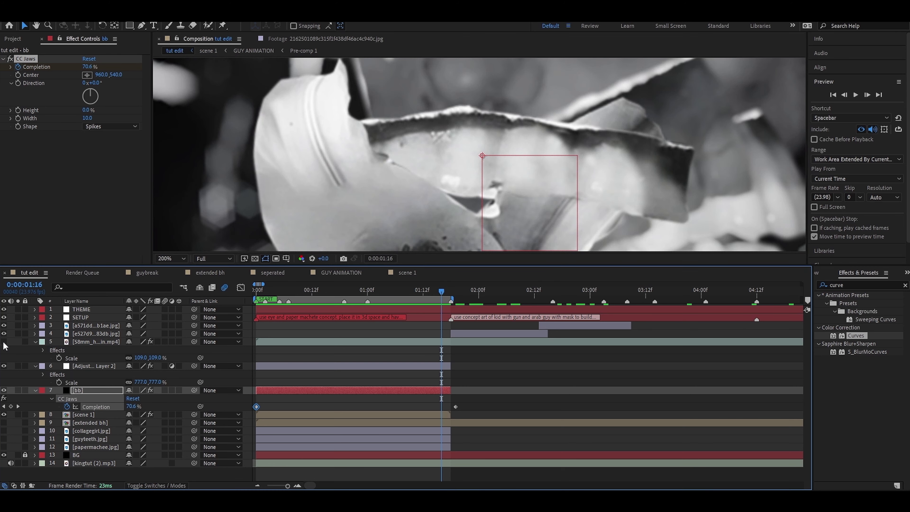
{"action": "scroll", "coordinate": [382, 214], "scroll_direction": "down", "scroll_amount": 4}
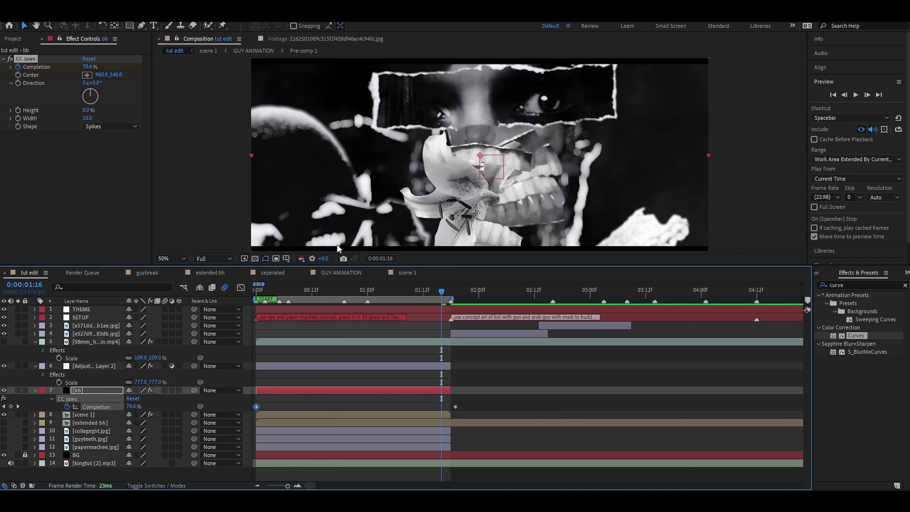
{"action": "scroll", "coordinate": [337, 243], "scroll_direction": "up", "scroll_amount": 2}
{"action": "scroll", "coordinate": [449, 123], "scroll_direction": "up", "scroll_amount": 1}
{"action": "scroll", "coordinate": [448, 124], "scroll_direction": "up", "scroll_amount": 2}
{"action": "scroll", "coordinate": [449, 130], "scroll_direction": "down", "scroll_amount": 3}
{"action": "key", "text": "ctrl+s"}
{"action": "left_click", "coordinate": [185, 259]}
{"action": "left_click", "coordinate": [193, 285]}
Scrub tut edit from the first frame to 0:00:01:02 and return to the start.
{"action": "key", "text": "Home"}
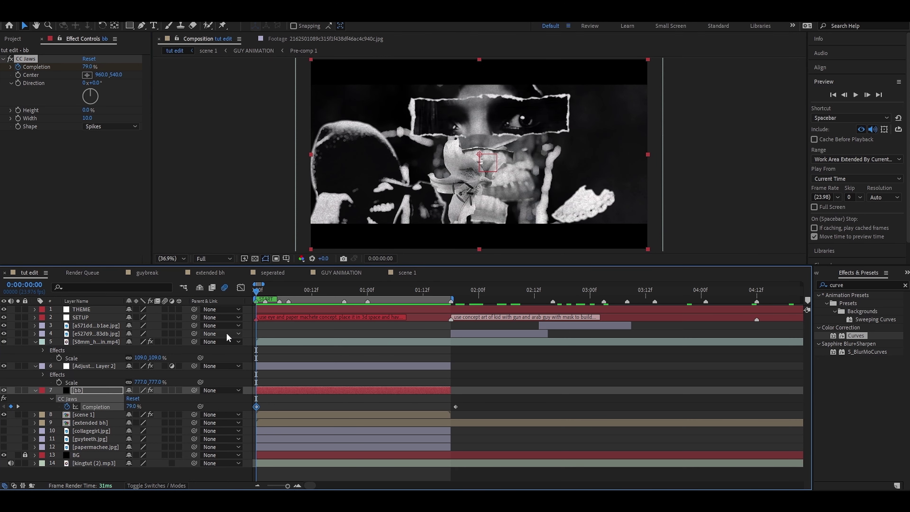
{"action": "left_click_drag", "start_coordinate": [361, 296], "coordinate": [374, 298]}
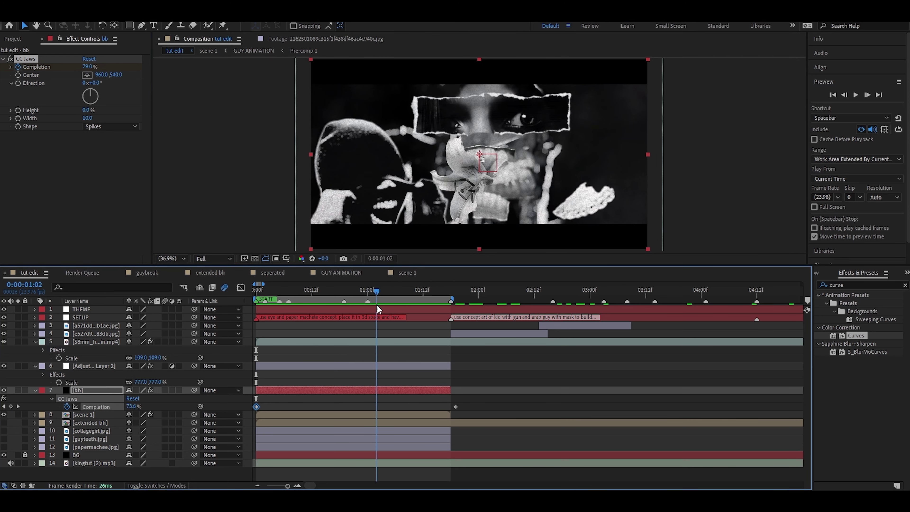
{"action": "key", "text": "Home"}
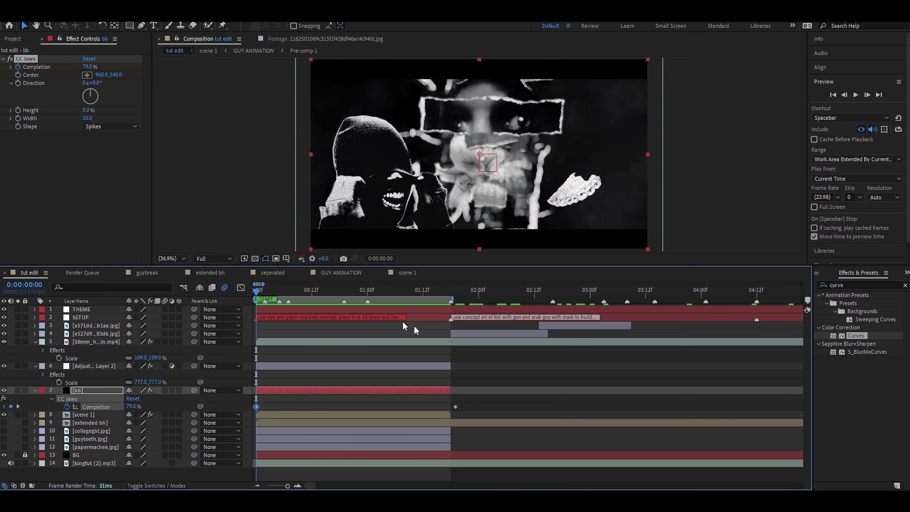
Tint the scene slightly by reshaping the Blue channel's upper tones in Adjustment Layer 2's Curves.
{"action": "left_click", "coordinate": [358, 366]}
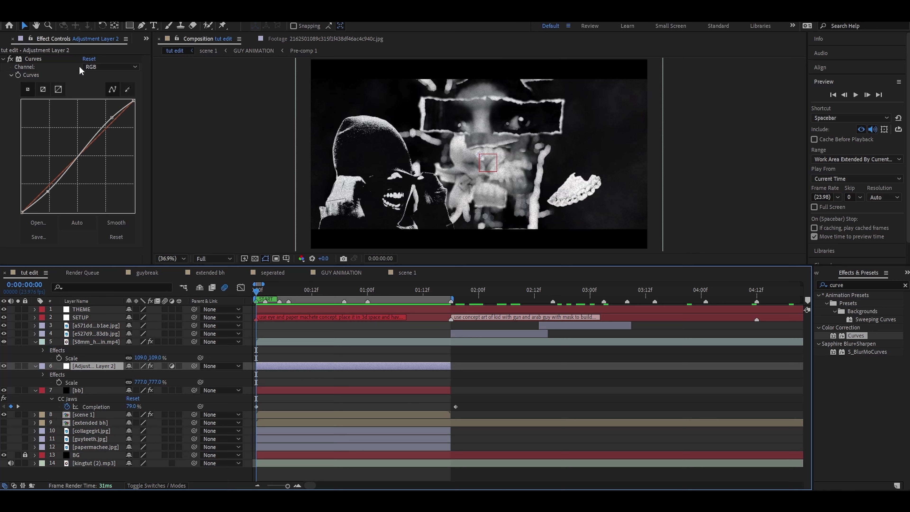
{"action": "left_click", "coordinate": [108, 67]}
{"action": "left_click", "coordinate": [97, 96]}
{"action": "left_click_drag", "start_coordinate": [112, 125], "coordinate": [114, 120]}
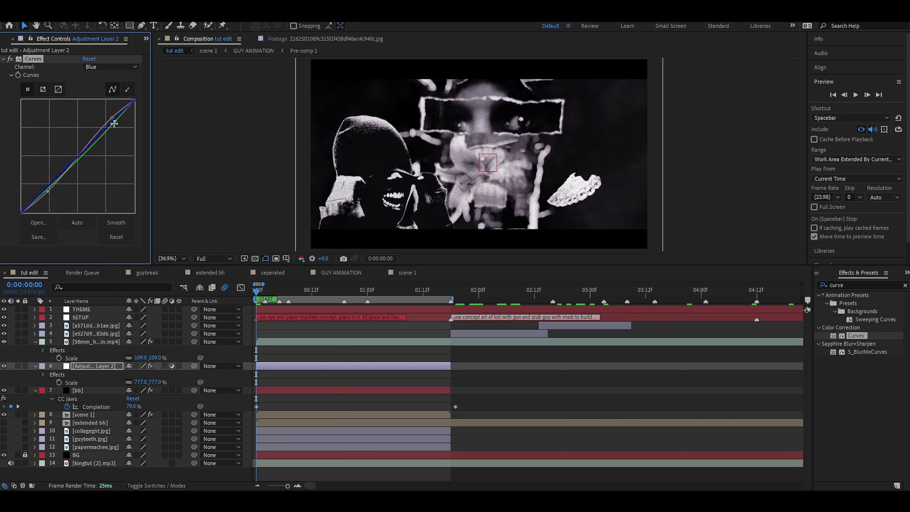
{"action": "left_click_drag", "start_coordinate": [114, 122], "coordinate": [109, 126]}
{"action": "scroll", "coordinate": [494, 155], "scroll_direction": "up", "scroll_amount": 3}
{"action": "scroll", "coordinate": [524, 150], "scroll_direction": "down", "scroll_amount": 4}
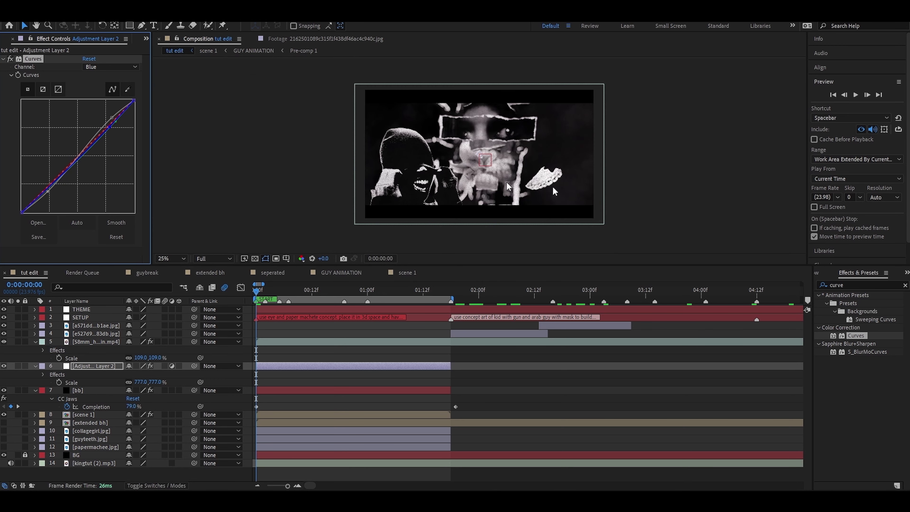
Undo the recent Blue channel edits in Adjustment Layer 2's Curves, going back to the RGB channel.
{"action": "left_click", "coordinate": [172, 258]}
{"action": "left_click", "coordinate": [172, 281]}
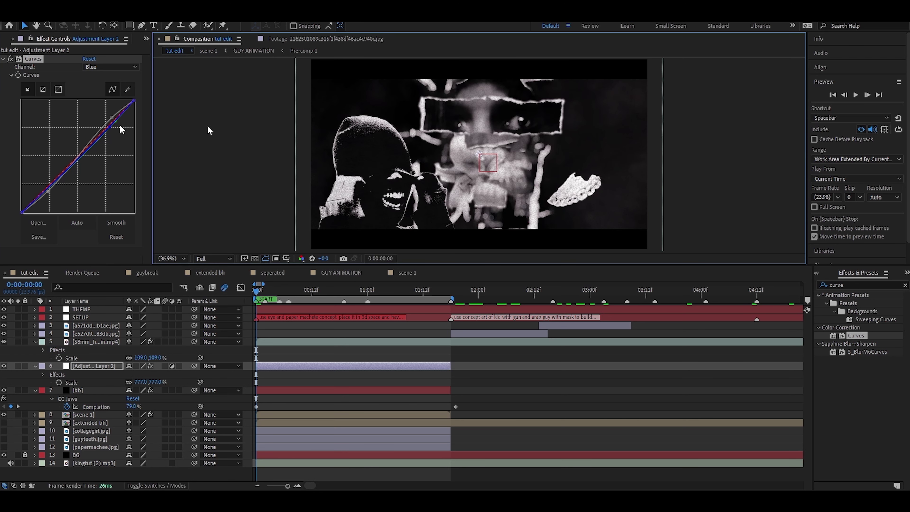
{"action": "left_click_drag", "start_coordinate": [41, 195], "coordinate": [43, 197]}
{"action": "key", "text": "ctrl+z"}
{"action": "key", "text": "ctrl+z"}
{"action": "key", "text": "ctrl+z"}
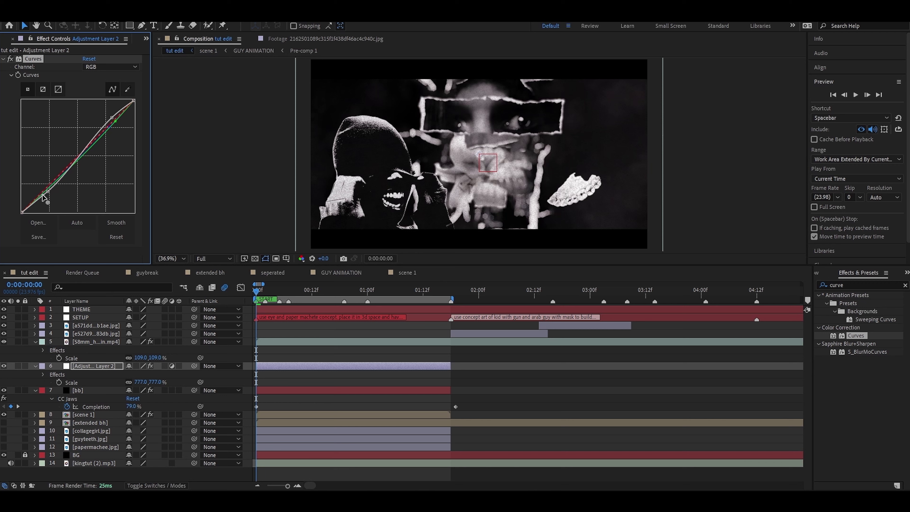
{"action": "key", "text": "ctrl+z"}
{"action": "key", "text": "ctrl+z"}
{"action": "key", "text": "ctrl+z"}
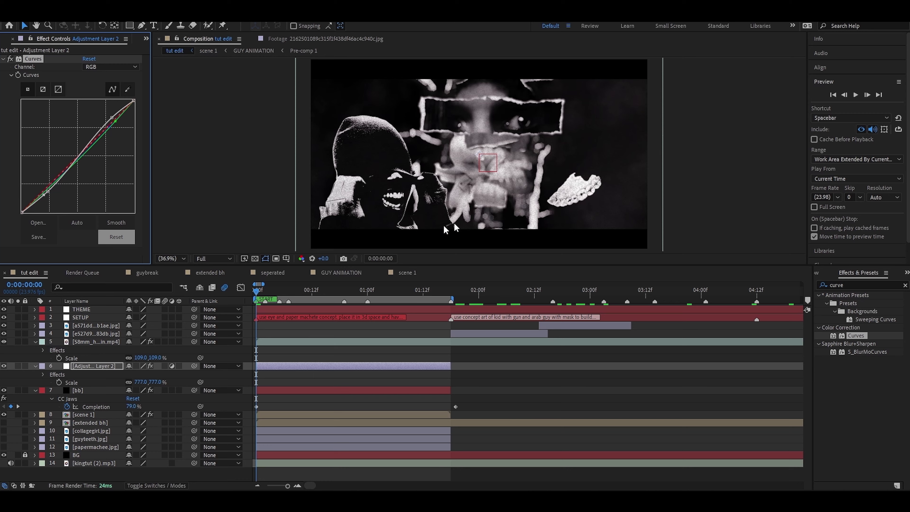
Examine the graded collage up close at the first frame of tut edit, and fit the whole frame in view again.
{"action": "scroll", "coordinate": [453, 124], "scroll_direction": "up", "scroll_amount": 3}
{"action": "scroll", "coordinate": [534, 227], "scroll_direction": "down", "scroll_amount": 2}
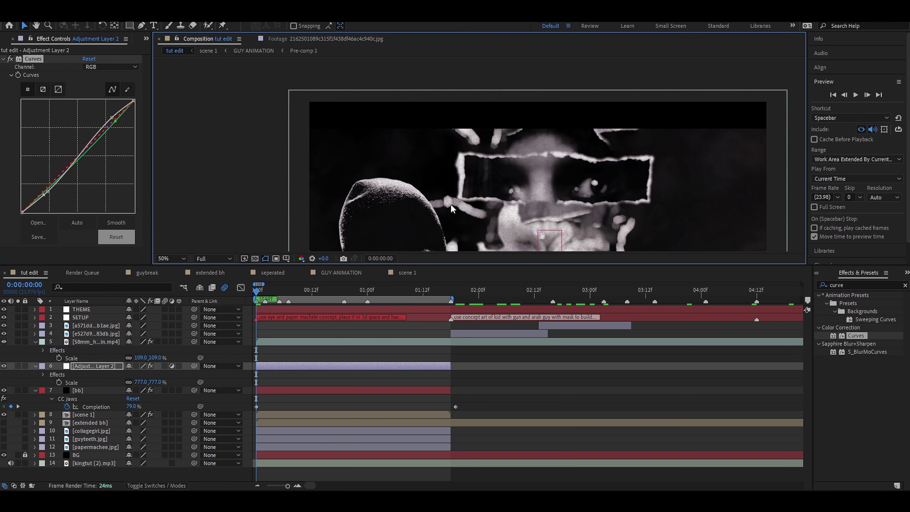
{"action": "left_click", "coordinate": [115, 254]}
{"action": "left_click_drag", "start_coordinate": [283, 183], "coordinate": [318, 173]}
{"action": "left_click_drag", "start_coordinate": [441, 131], "coordinate": [432, 193]}
{"action": "scroll", "coordinate": [432, 193], "scroll_direction": "down", "scroll_amount": 2}
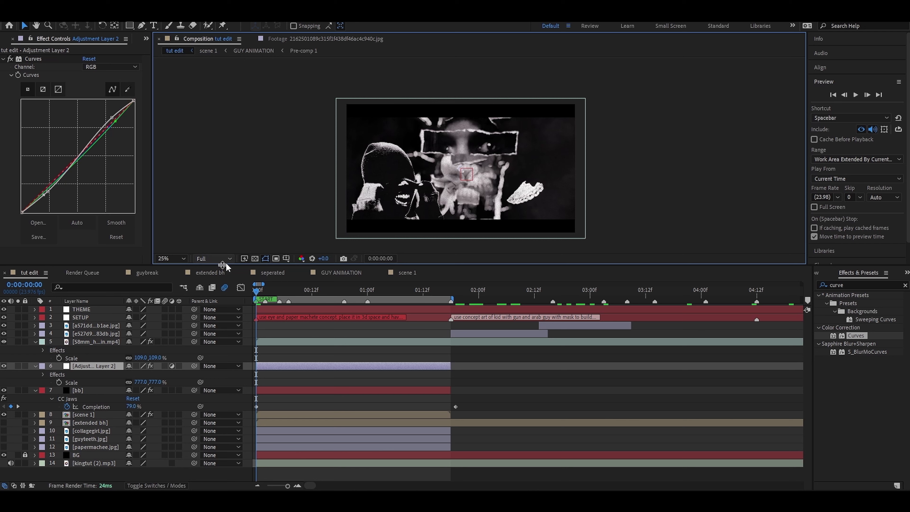
{"action": "left_click", "coordinate": [183, 258]}
{"action": "left_click", "coordinate": [182, 268]}
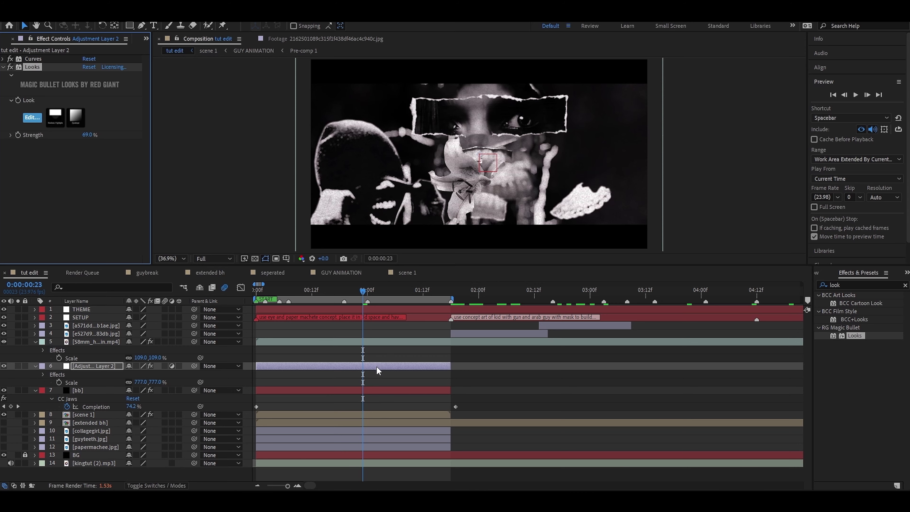
Duplicate Adjustment Layer 2 and remove the Curves and Looks effects from the upper copy.
{"action": "left_click", "coordinate": [377, 367]}
{"action": "key", "text": "ctrl+d"}
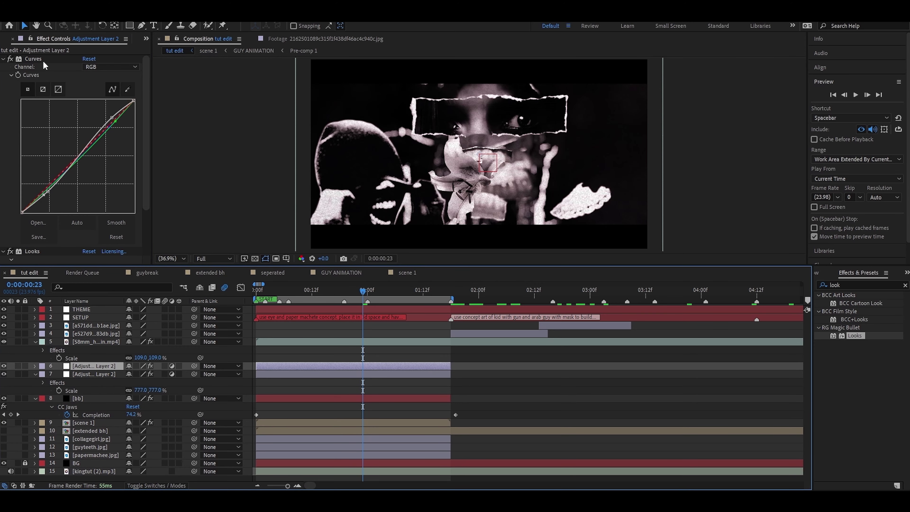
{"action": "left_click", "coordinate": [40, 60]}
{"action": "left_click", "coordinate": [3, 59]}
{"action": "left_click", "coordinate": [38, 66], "text": "shift"}
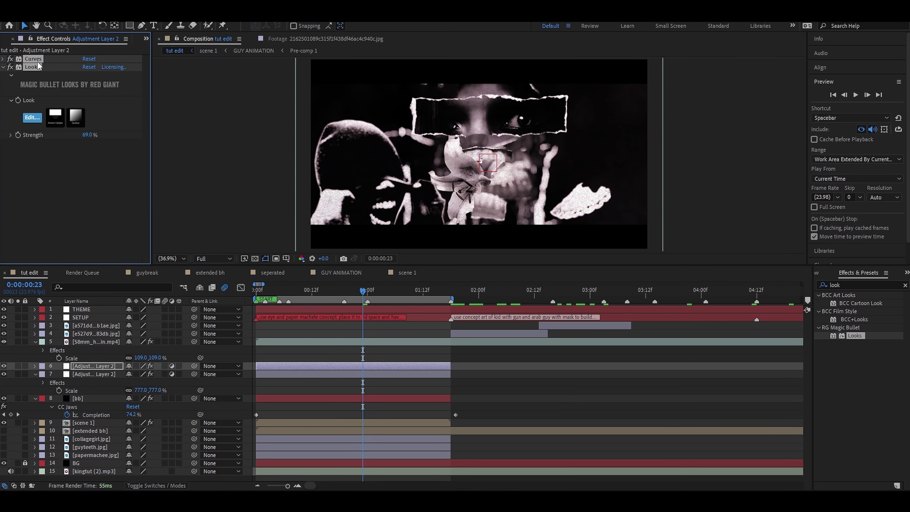
{"action": "key", "text": "Delete"}
Apply Deep Glow to the upper Adjustment Layer 2 with Radius 377 and Exposure 0.01.
{"action": "left_click", "coordinate": [846, 284]}
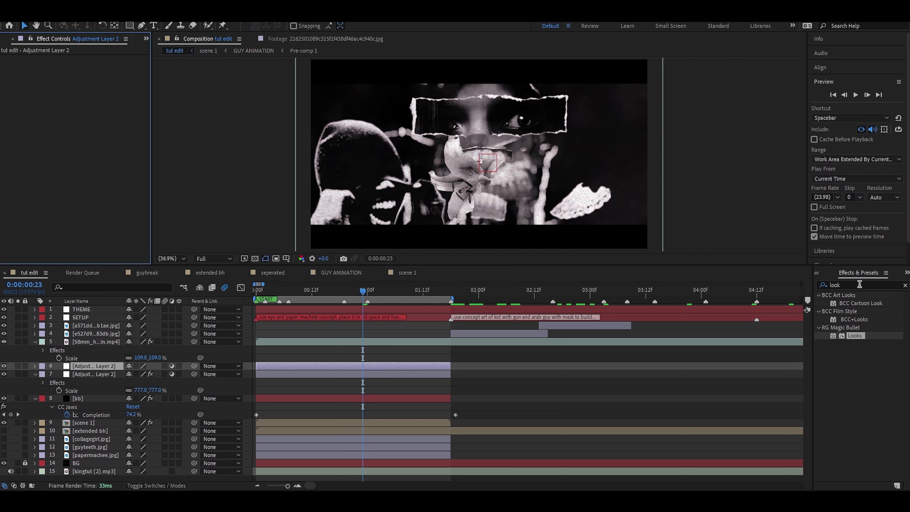
{"action": "type", "text": "deep"}
{"action": "double_click", "coordinate": [852, 352]}
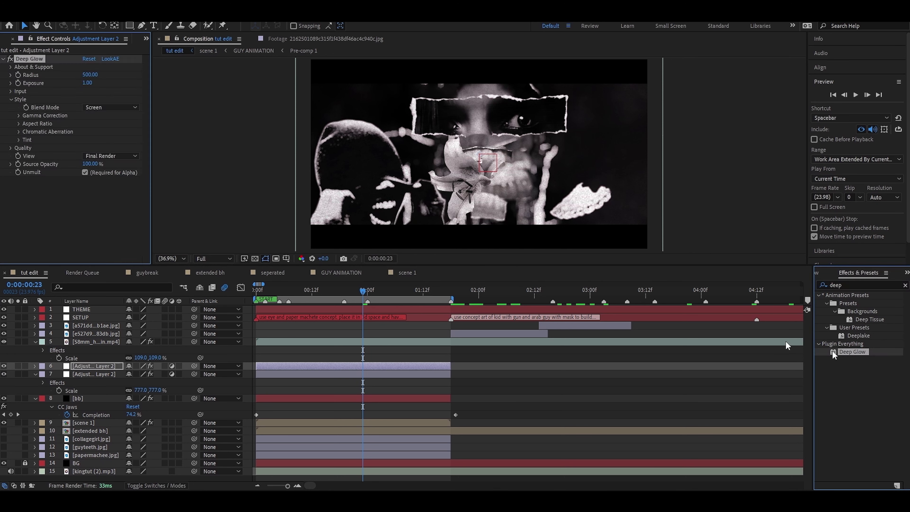
{"action": "left_click", "coordinate": [91, 75]}
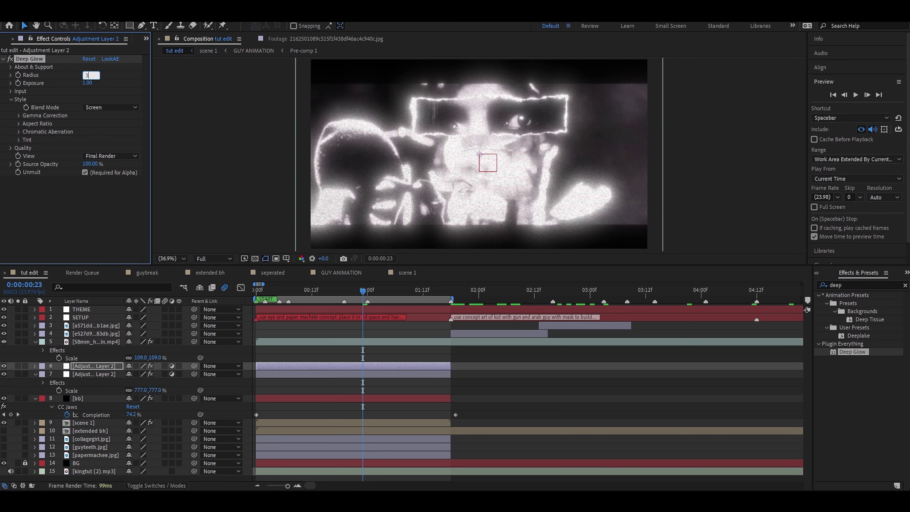
{"action": "type", "text": "377"}
{"action": "left_click", "coordinate": [88, 83]}
{"action": "type", "text": "0.01"}
{"action": "key", "text": "Return"}
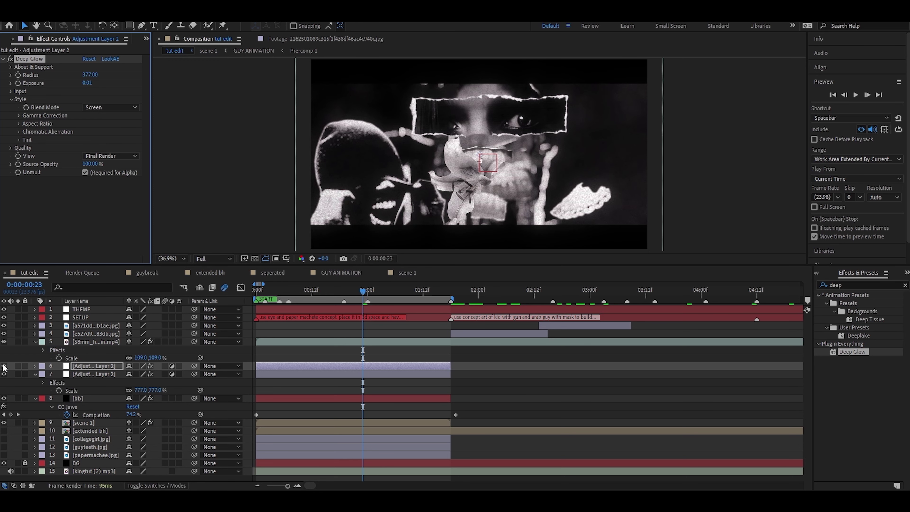
Add Curves after Deep Glow, slightly lower the RGB curve's upper and lower tones, compare with the layer hidden, and save.
{"action": "key", "text": "ctrl+5"}
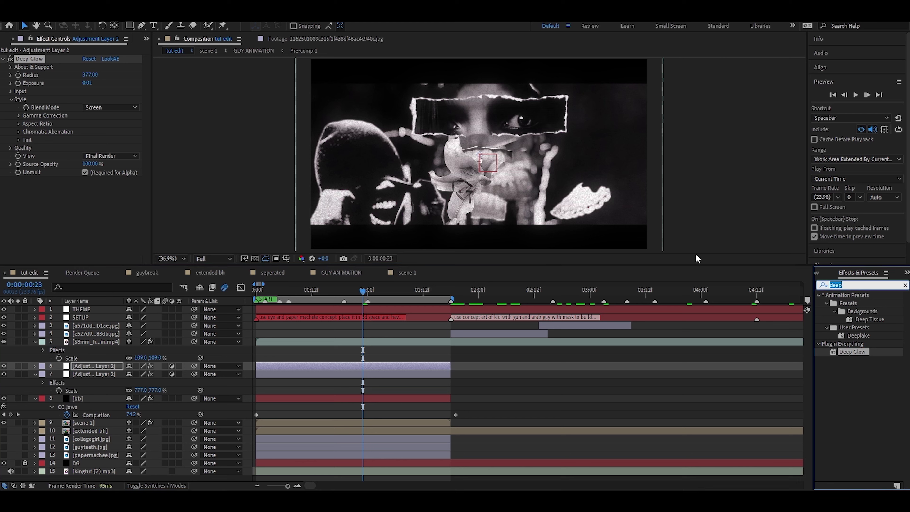
{"action": "type", "text": "curve"}
{"action": "left_click_drag", "start_coordinate": [846, 336], "coordinate": [68, 186]}
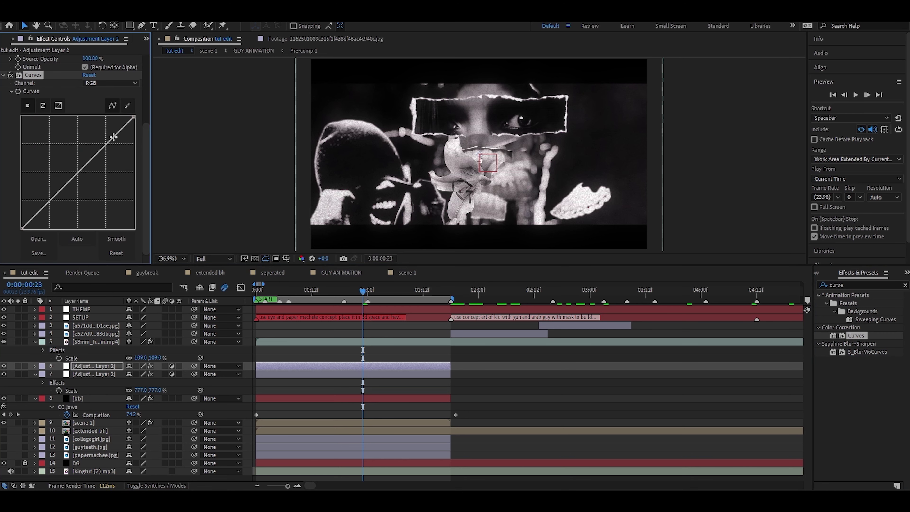
{"action": "left_click_drag", "start_coordinate": [113, 137], "coordinate": [114, 142]}
{"action": "left_click_drag", "start_coordinate": [49, 205], "coordinate": [47, 207]}
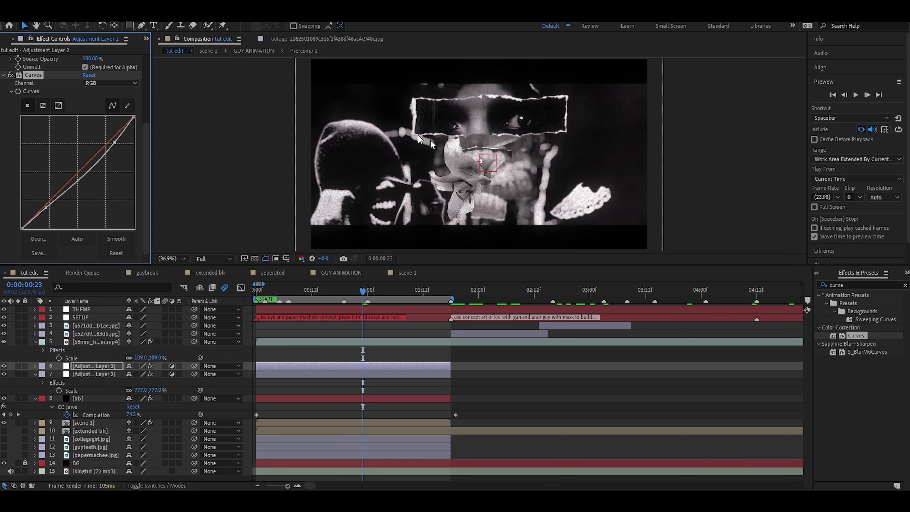
{"action": "left_click", "coordinate": [4, 365]}
{"action": "left_click", "coordinate": [4, 366]}
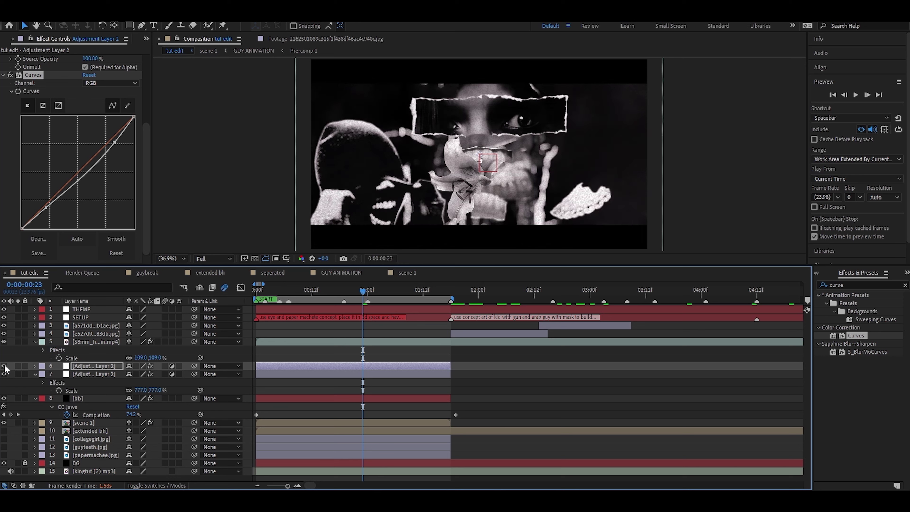
{"action": "left_click", "coordinate": [5, 366]}
{"action": "key", "text": "ctrl+s"}
Lower the Deep Glow adjustment layer's Opacity to 69%, compare the image with the layer hidden, and save.
{"action": "scroll", "coordinate": [80, 161], "scroll_direction": "up", "scroll_amount": 4}
{"action": "key", "text": "t"}
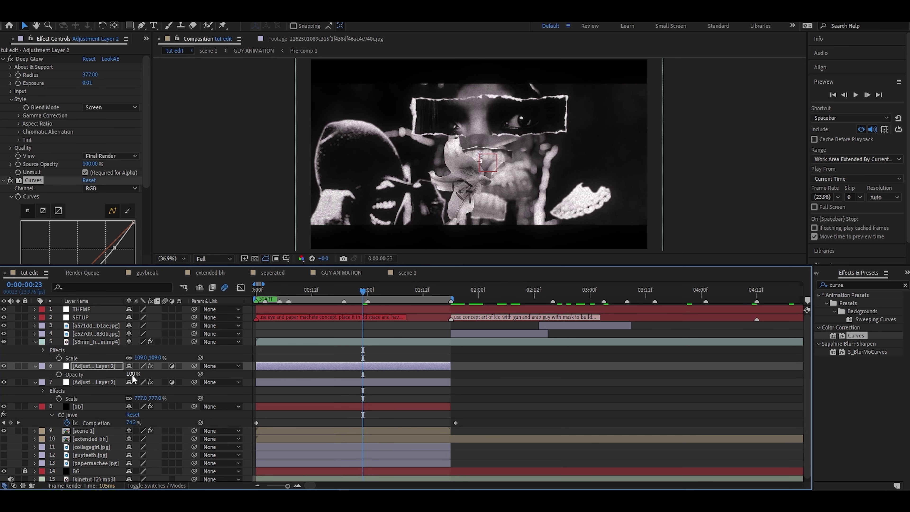
{"action": "left_click_drag", "start_coordinate": [133, 378], "coordinate": [122, 378]}
{"action": "left_click", "coordinate": [5, 366]}
{"action": "left_click", "coordinate": [5, 366]}
{"action": "key", "text": "ctrl+s"}
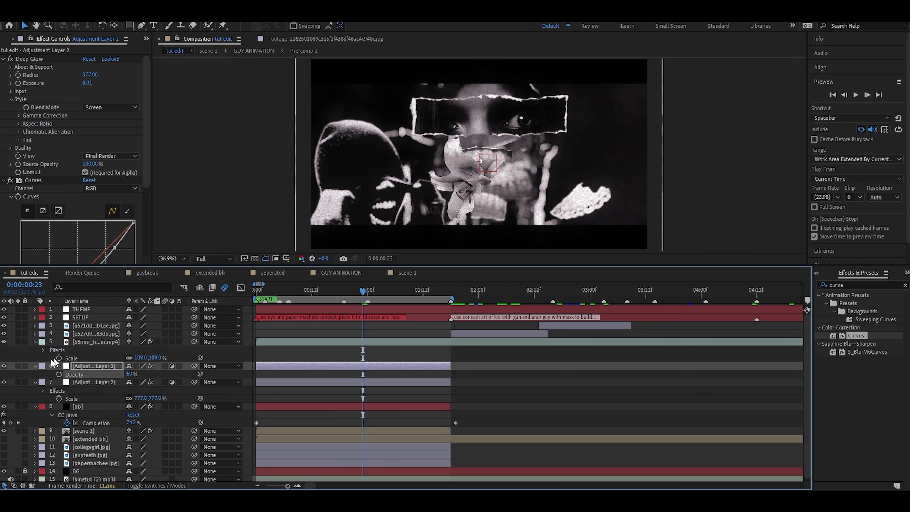
Collapse the film grain and adjustment layers' properties, and preview the graded scene in tut edit from the first frame.
{"action": "left_click", "coordinate": [36, 366]}
{"action": "left_click", "coordinate": [36, 342]}
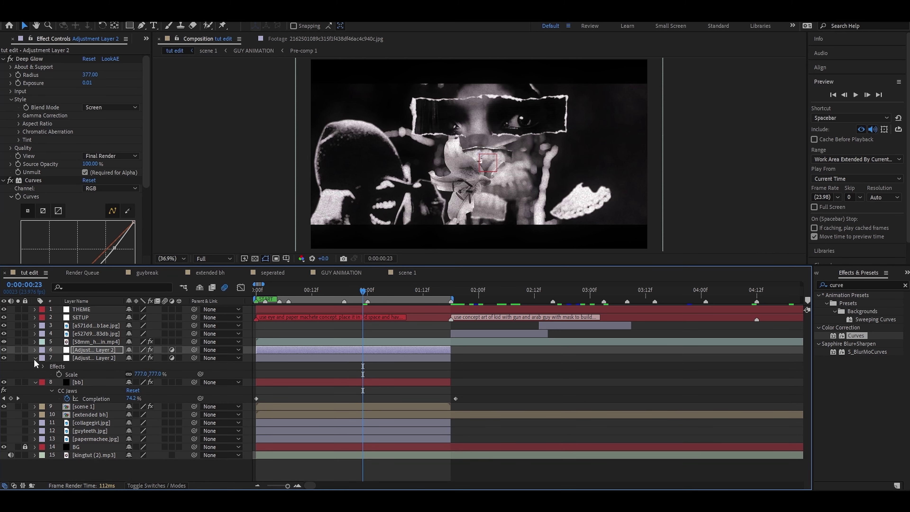
{"action": "left_click", "coordinate": [35, 358]}
{"action": "key", "text": "space"}
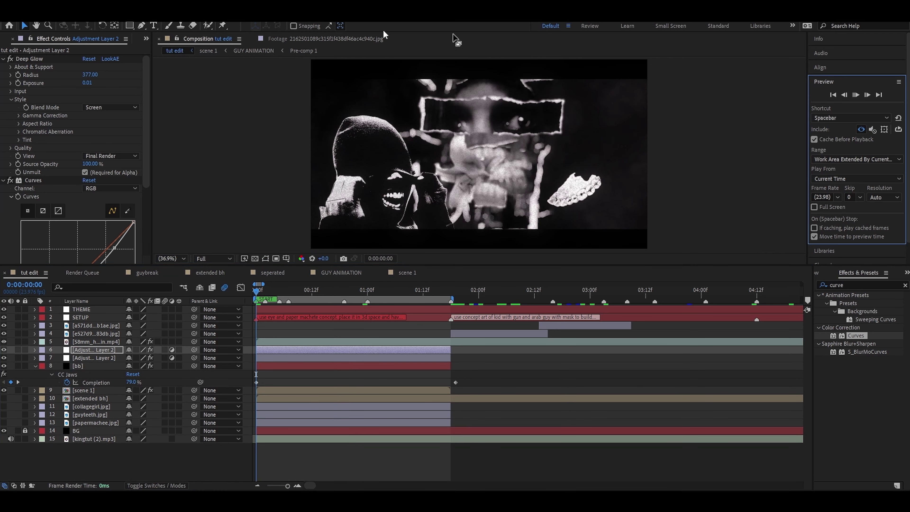
{"action": "key", "text": "space"}
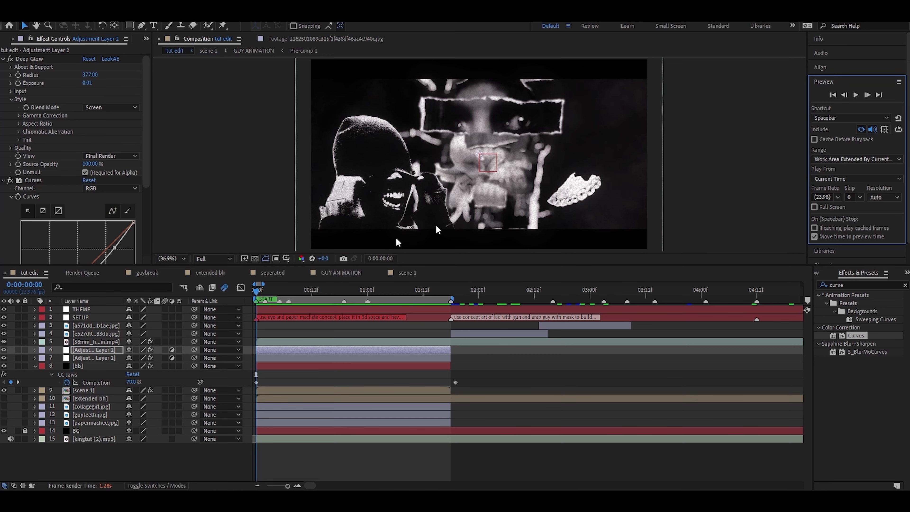
{"action": "left_click_drag", "start_coordinate": [407, 289], "coordinate": [250, 314]}
{"action": "key", "text": "space"}
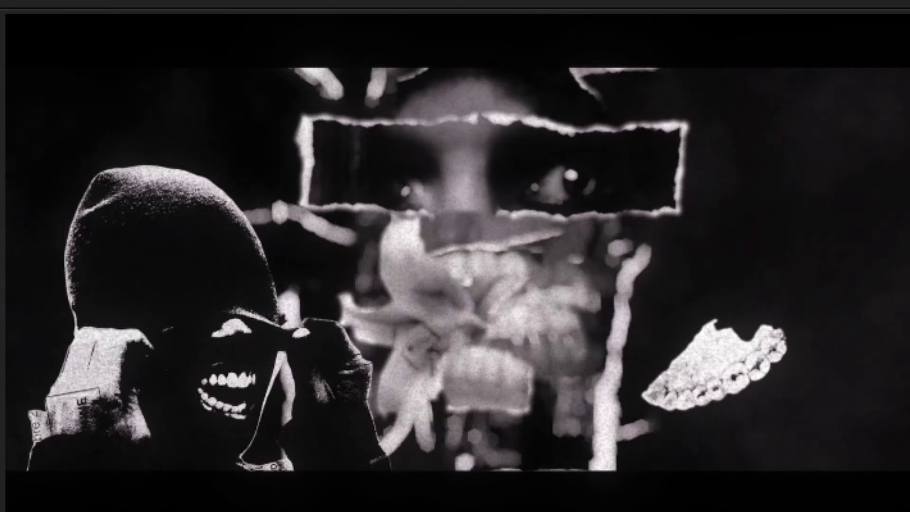
{"action": "left_click", "coordinate": [421, 288]}
{"action": "left_click_drag", "start_coordinate": [429, 293], "coordinate": [237, 309]}
{"action": "left_click", "coordinate": [266, 259]}
{"action": "left_click", "coordinate": [313, 276]}
{"action": "left_click_drag", "start_coordinate": [344, 290], "coordinate": [362, 287]}
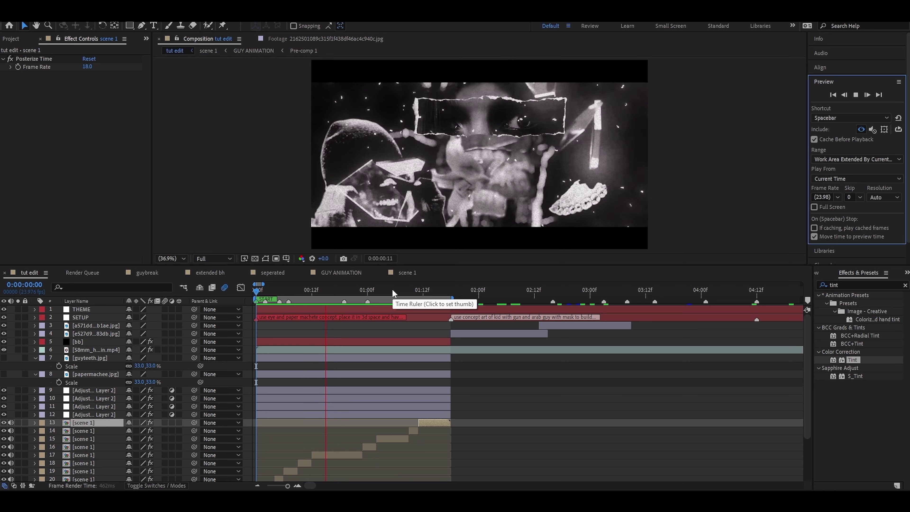
In scene 1, shift the glass-breaking video layer earlier and cut off its part before the first frame.
{"action": "left_click", "coordinate": [408, 272]}
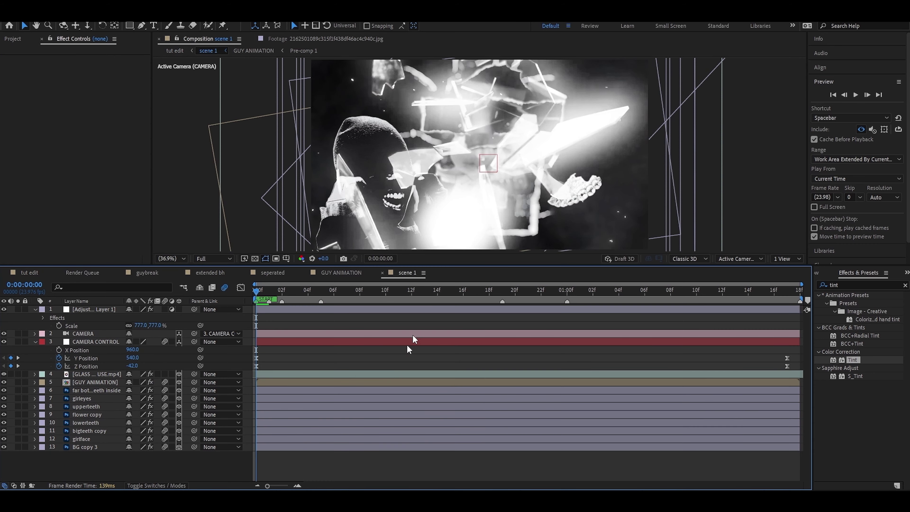
{"action": "left_click", "coordinate": [407, 375]}
{"action": "left_click_drag", "start_coordinate": [479, 379], "coordinate": [436, 389]}
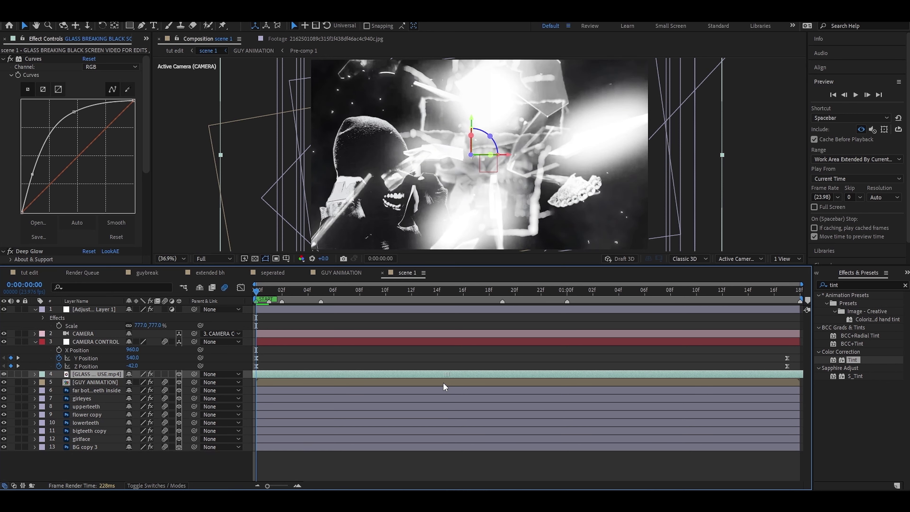
{"action": "left_click_drag", "start_coordinate": [432, 392], "coordinate": [417, 399]}
{"action": "key", "text": "ctrl+shift+d"}
{"action": "left_click", "coordinate": [255, 382]}
{"action": "key", "text": "Delete"}
Raise the upper tones of the glass-breaking layer's RGB curve, save the project, and preview tut edit.
{"action": "left_click_drag", "start_coordinate": [74, 112], "coordinate": [71, 109]}
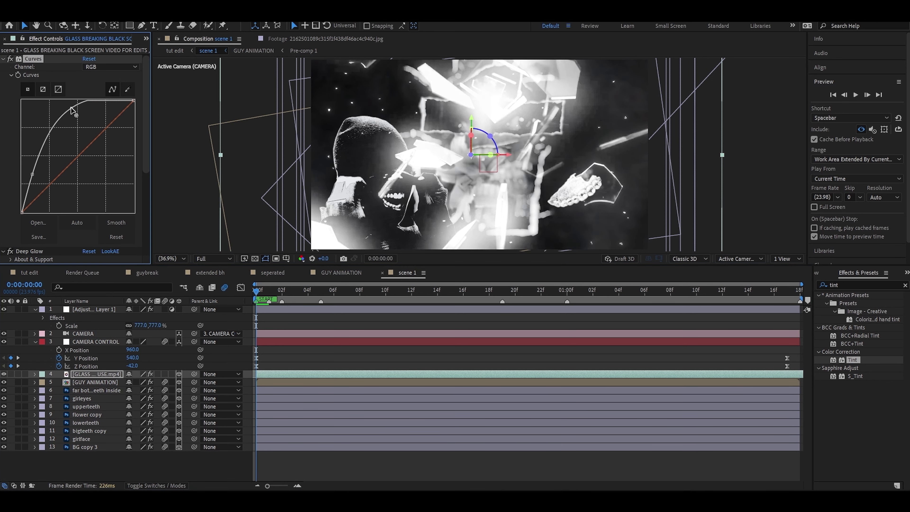
{"action": "key", "text": "ctrl+s"}
{"action": "left_click", "coordinate": [40, 274]}
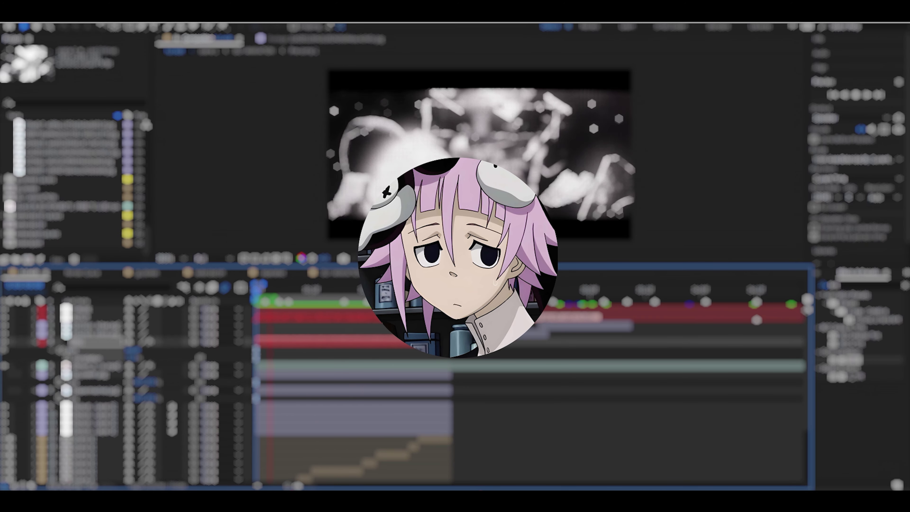
{"action": "key", "text": "space"}
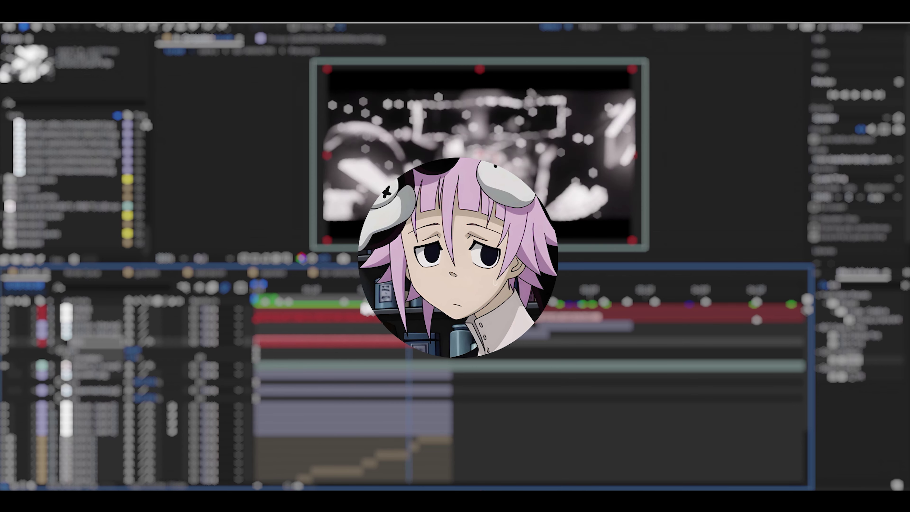